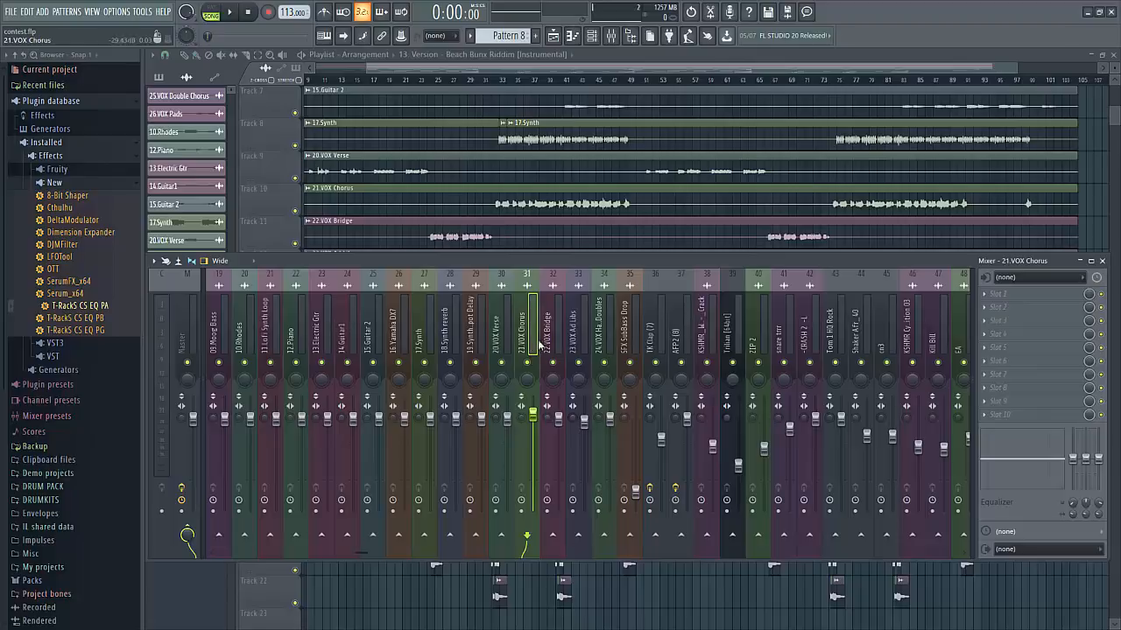
Step: Play the song from the start, check the levels of the vocal and instrument tracks in the mixer, and stop playback
scroll(541, 346, down, 3)
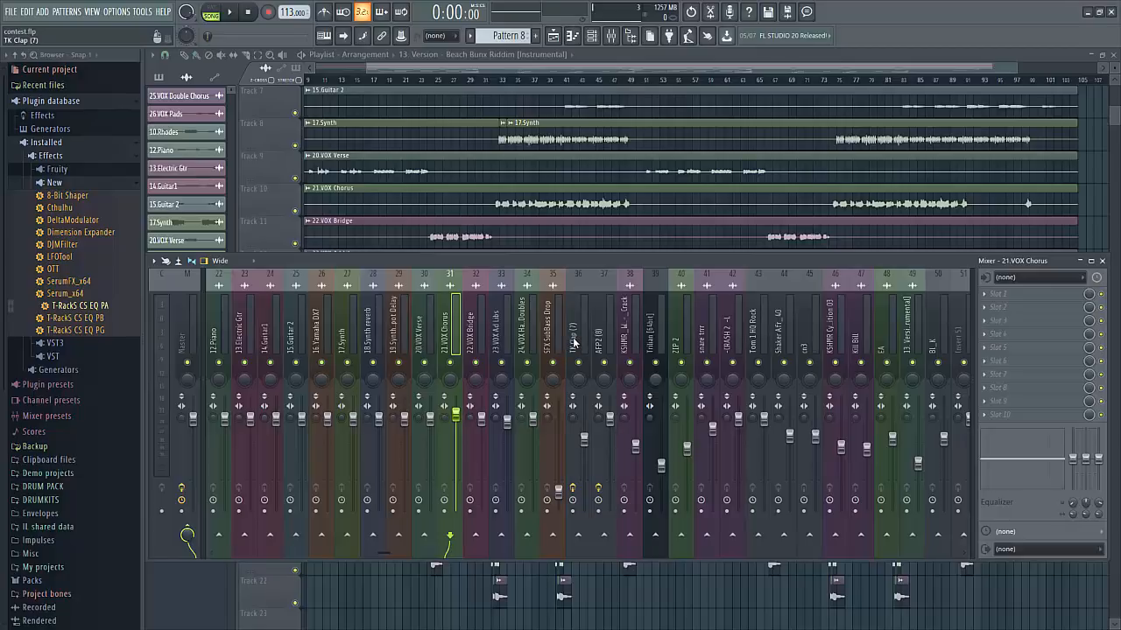
key(space)
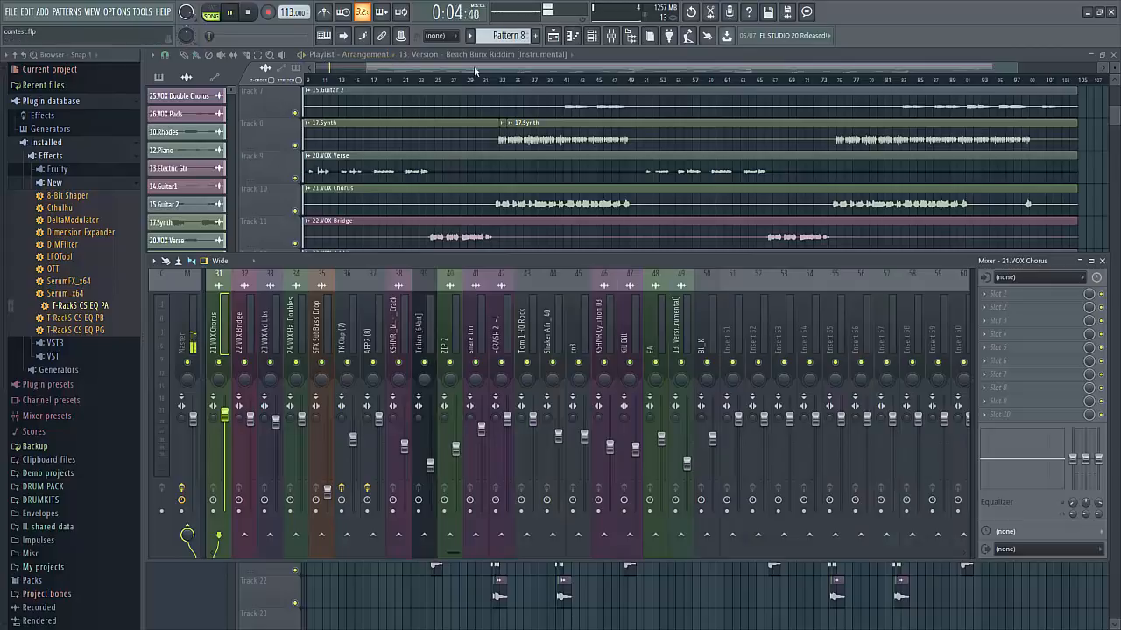
click(559, 37)
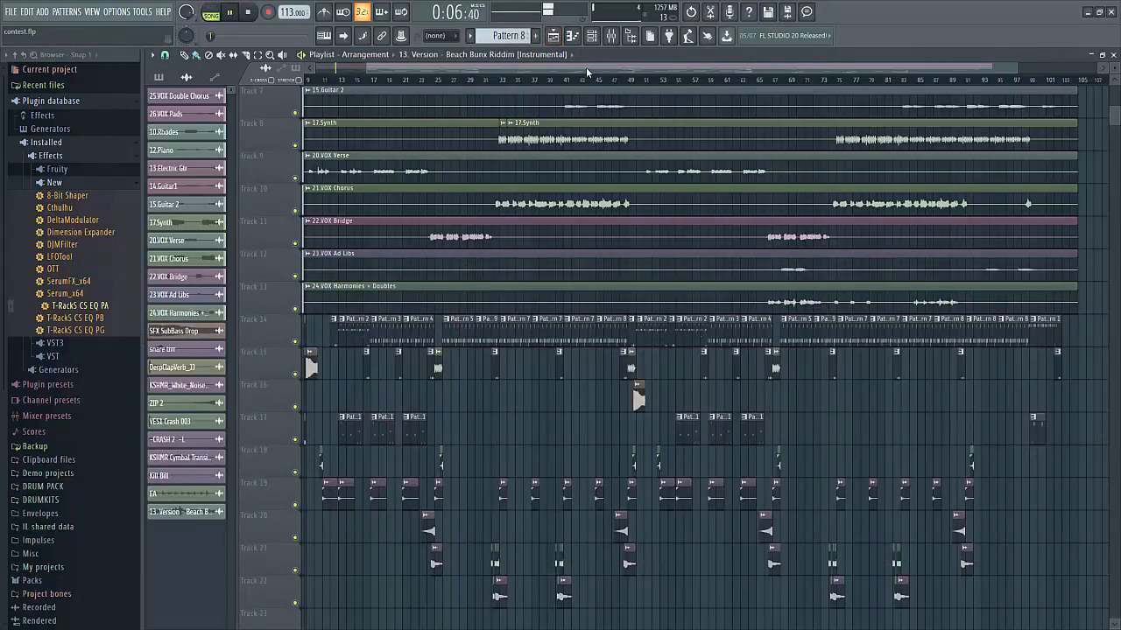
drag(520, 71, 466, 70)
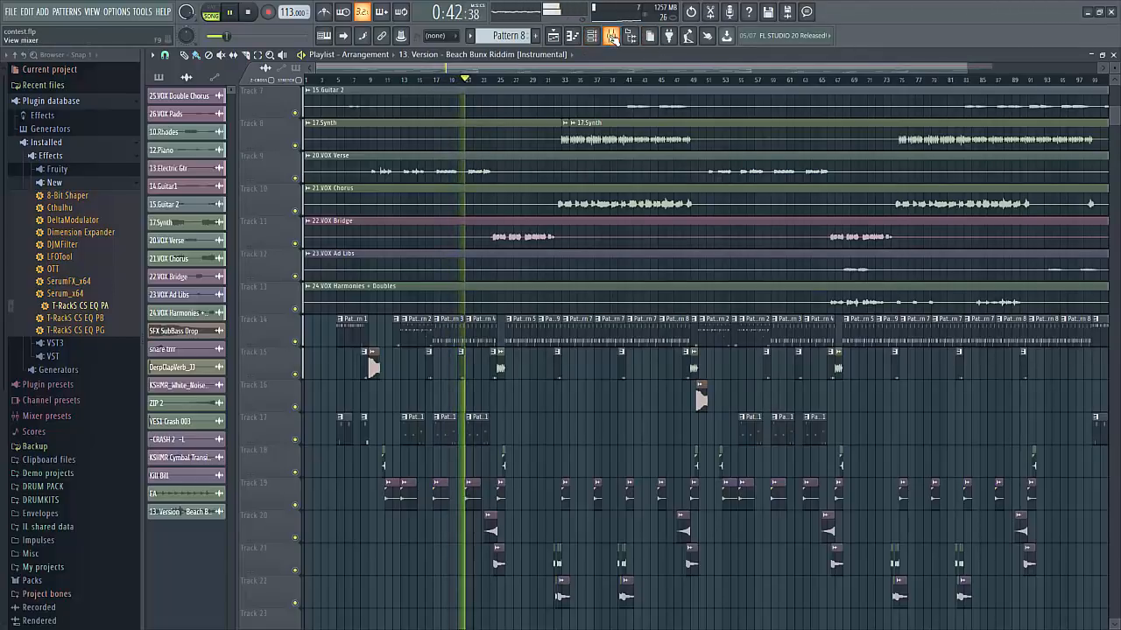
click(612, 37)
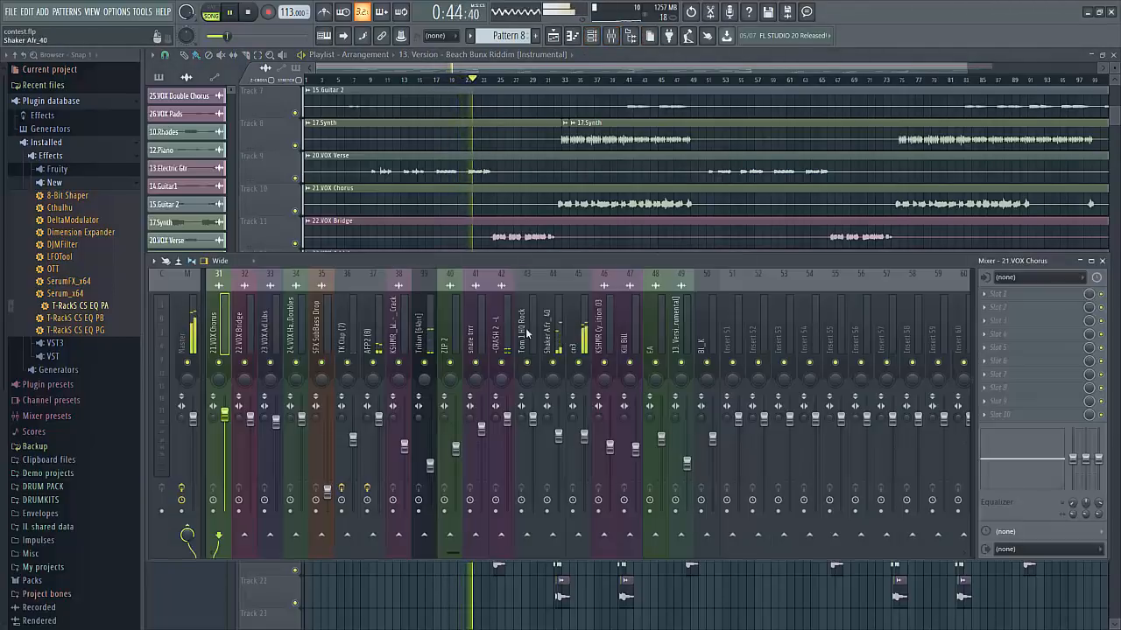
scroll(515, 324, left, 5)
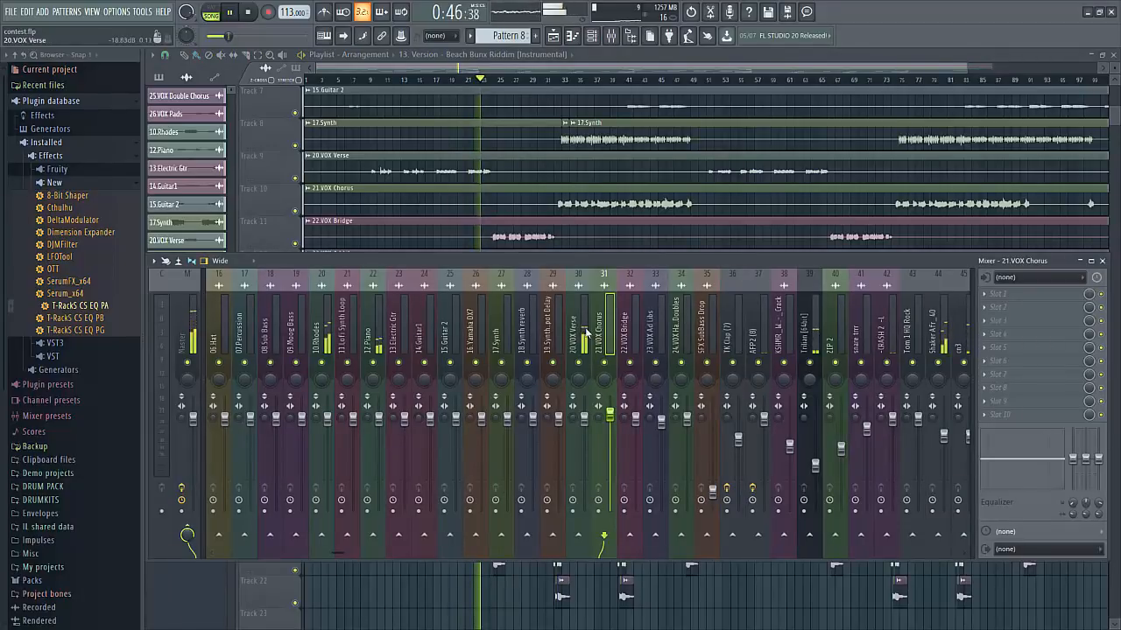
click(583, 337)
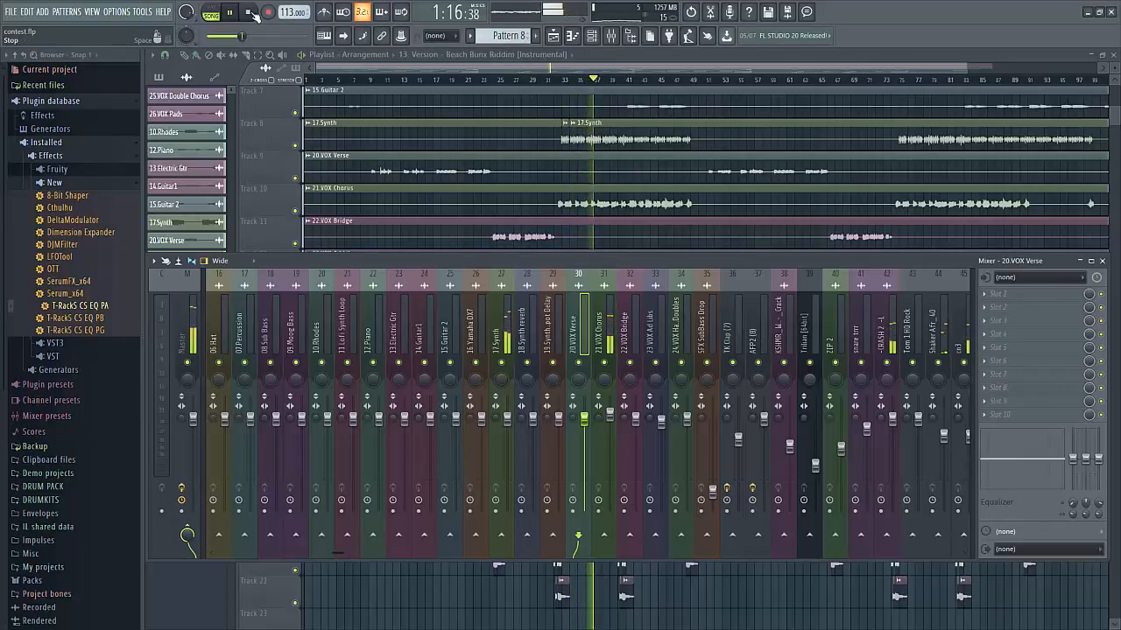
key(space)
key(F9)
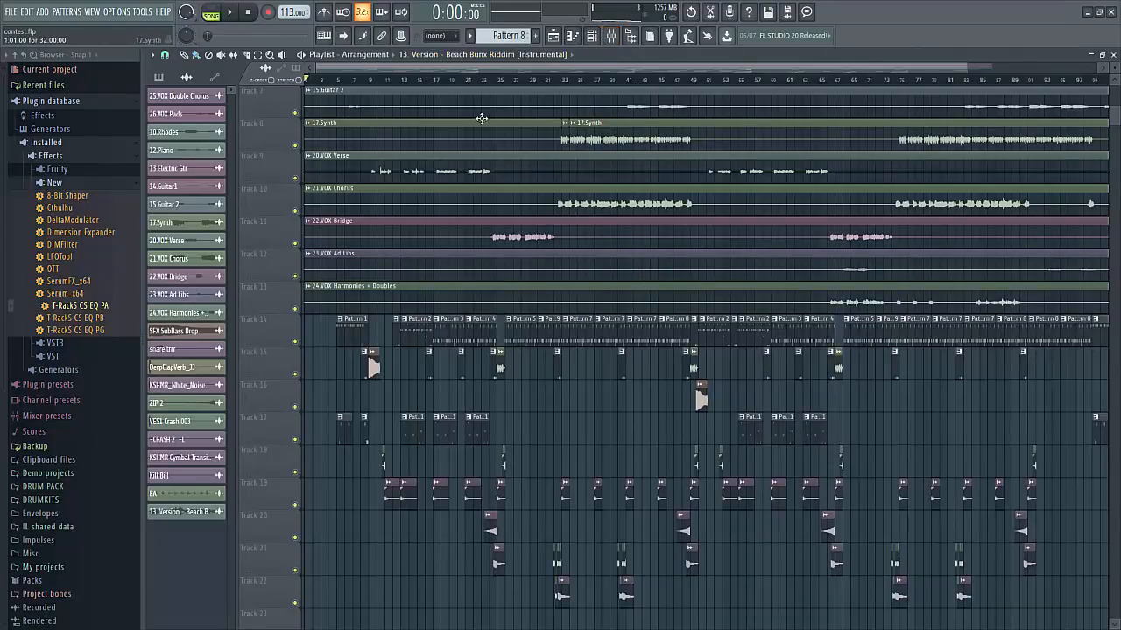
Step: Show the mixer and select the Master track to view its effect slots
click(618, 40)
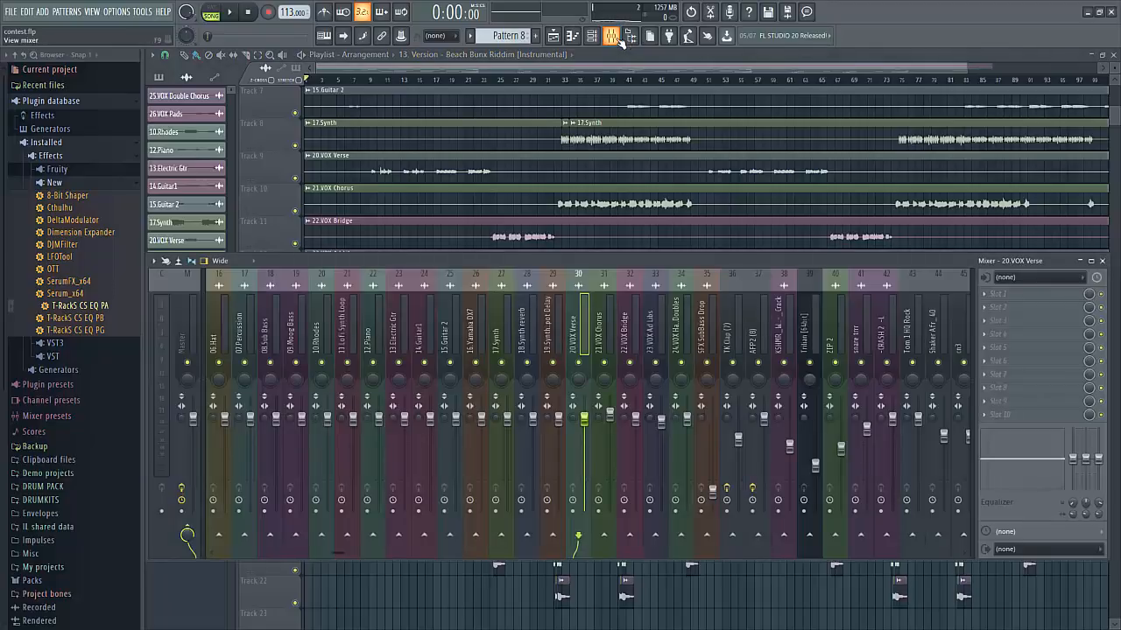
click(617, 40)
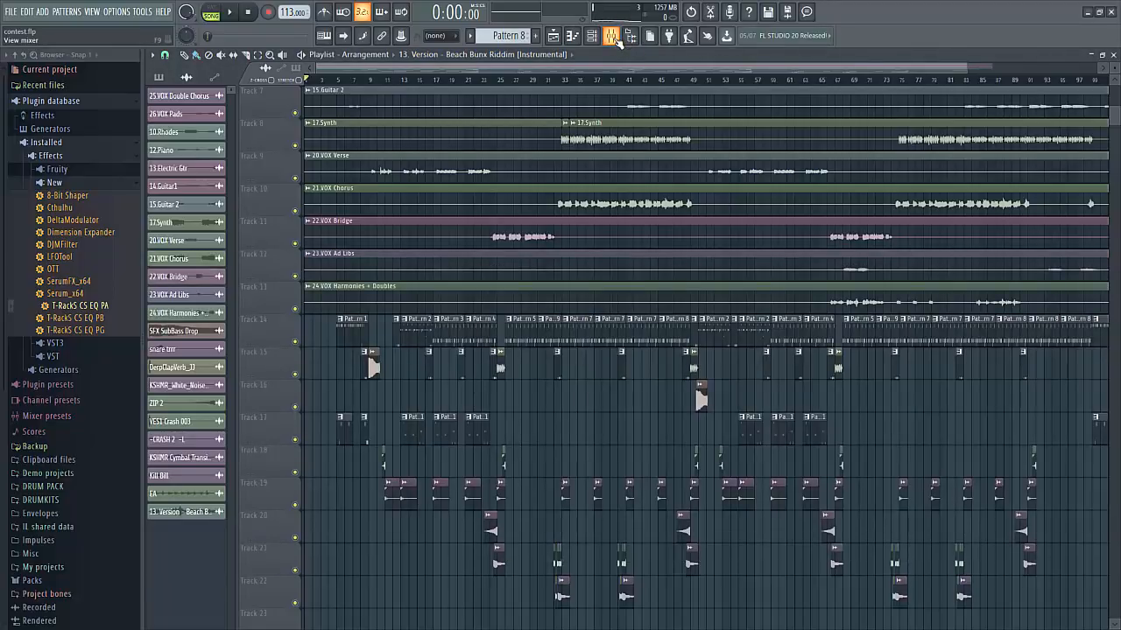
click(618, 41)
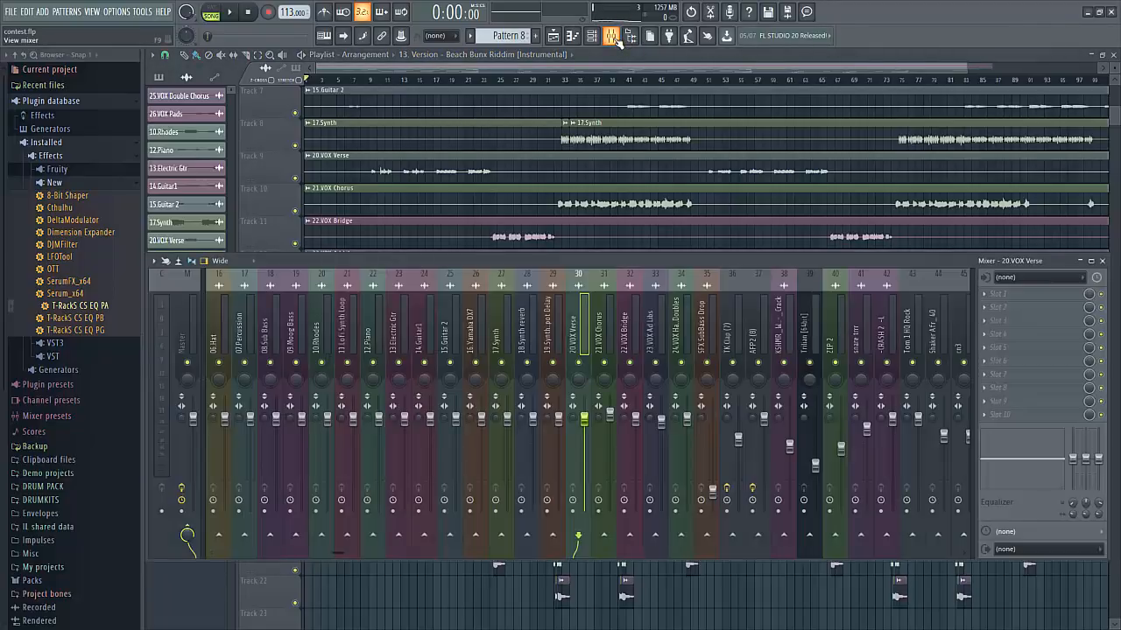
click(187, 344)
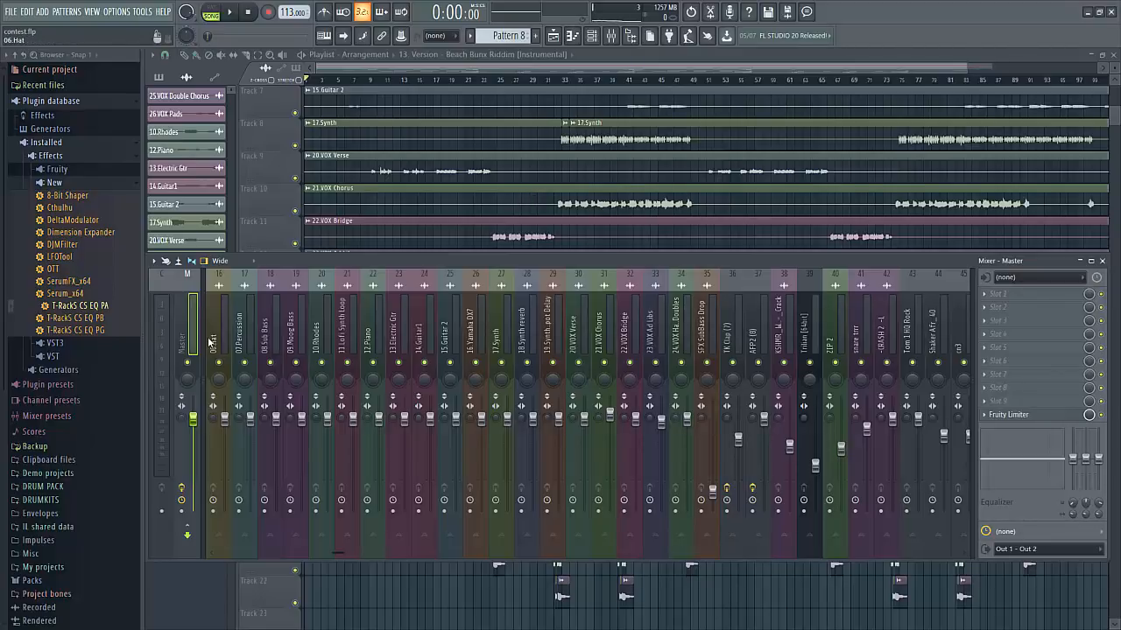
Step: Play the song from about bar 24 and lower the 17.Synth mixer fader to about -2.1 dB
click(489, 79)
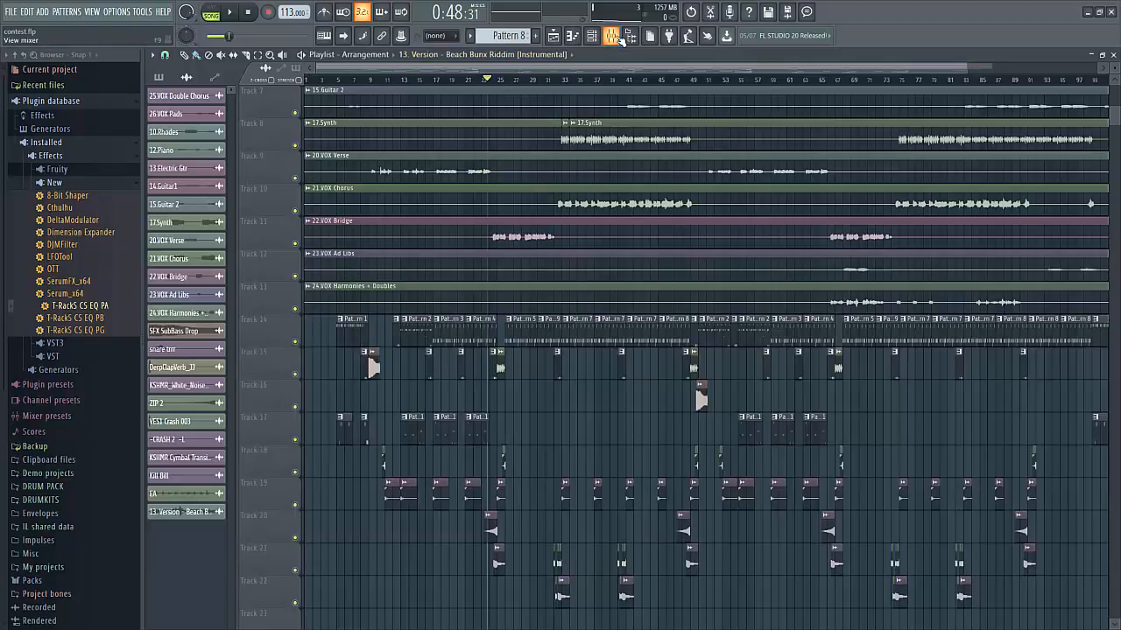
click(617, 39)
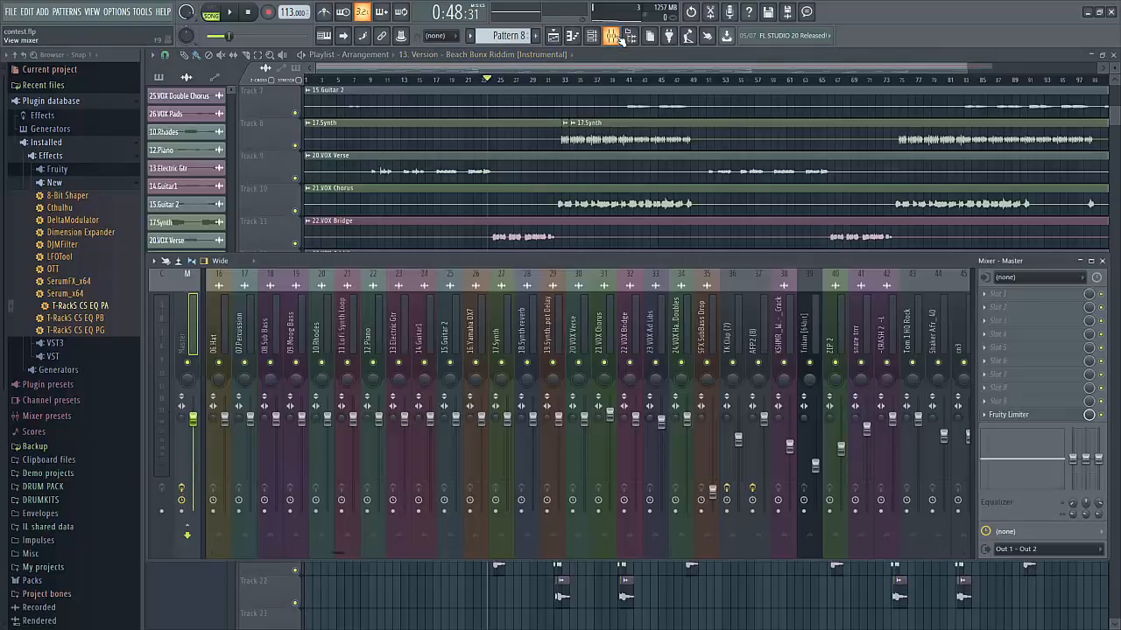
click(232, 13)
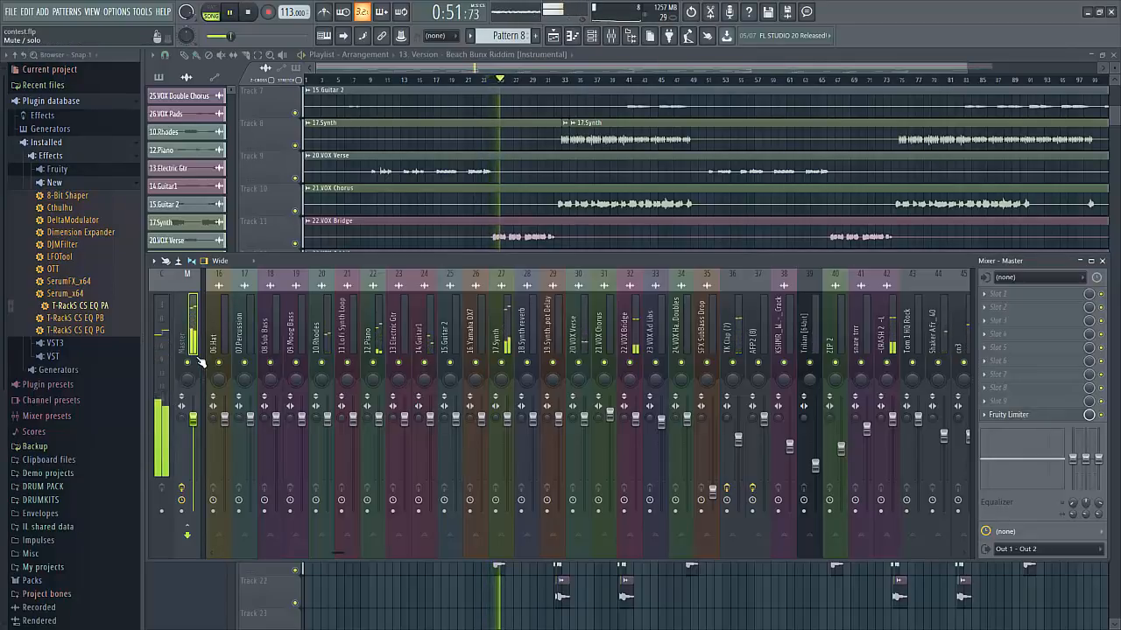
click(507, 427)
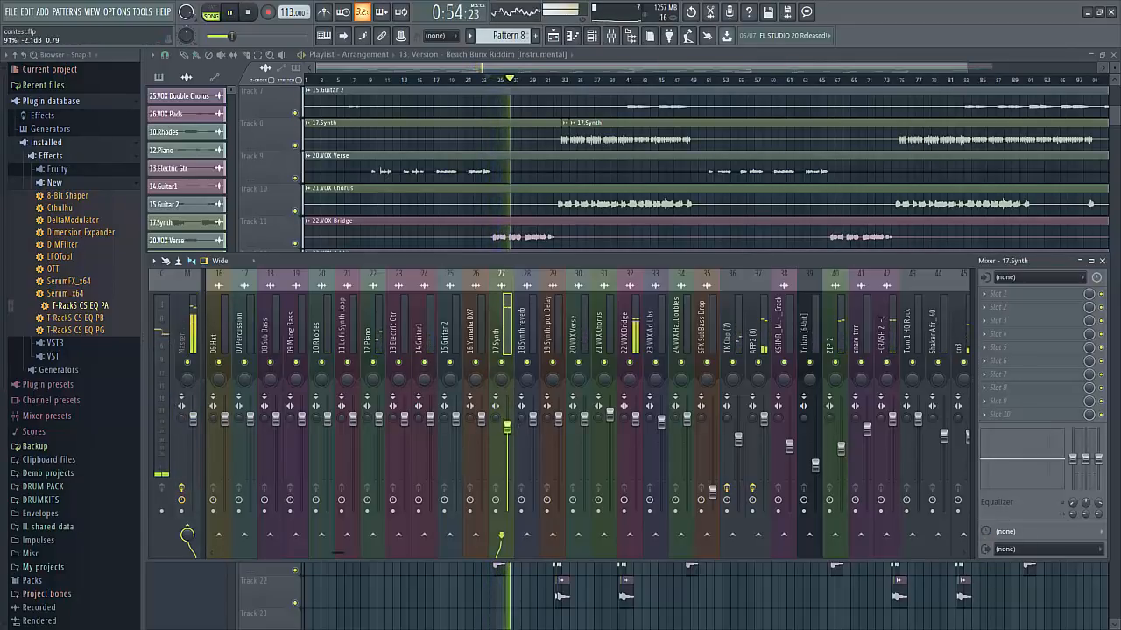
Step: Play the chorus from about bar 34, check the level on the Master track, and stop playback
key(F9)
click(574, 79)
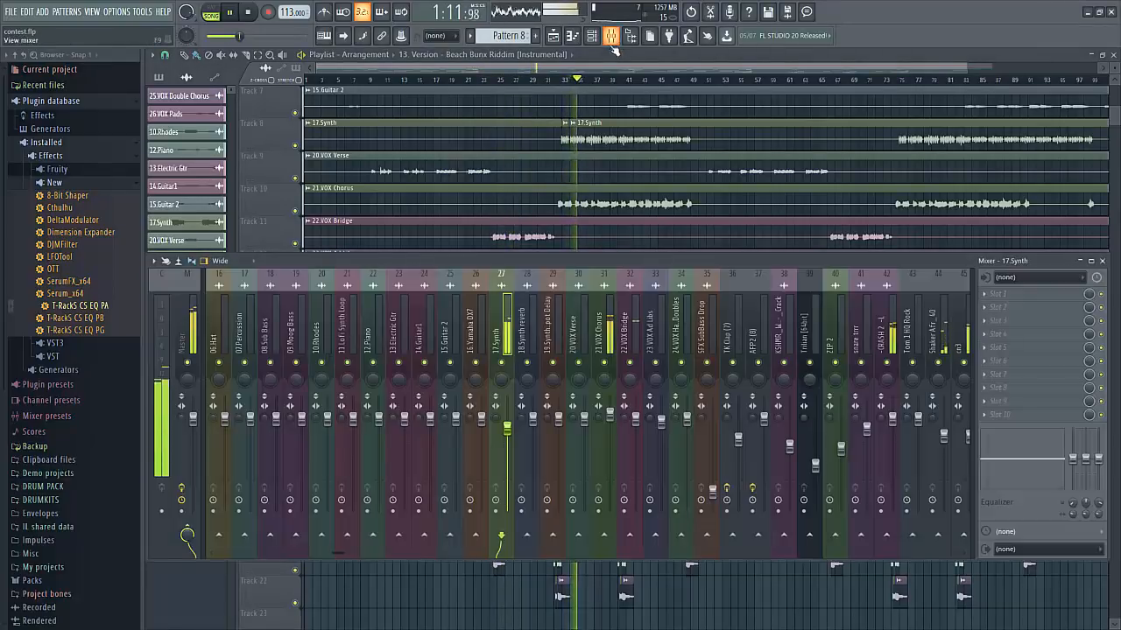
click(611, 35)
click(190, 342)
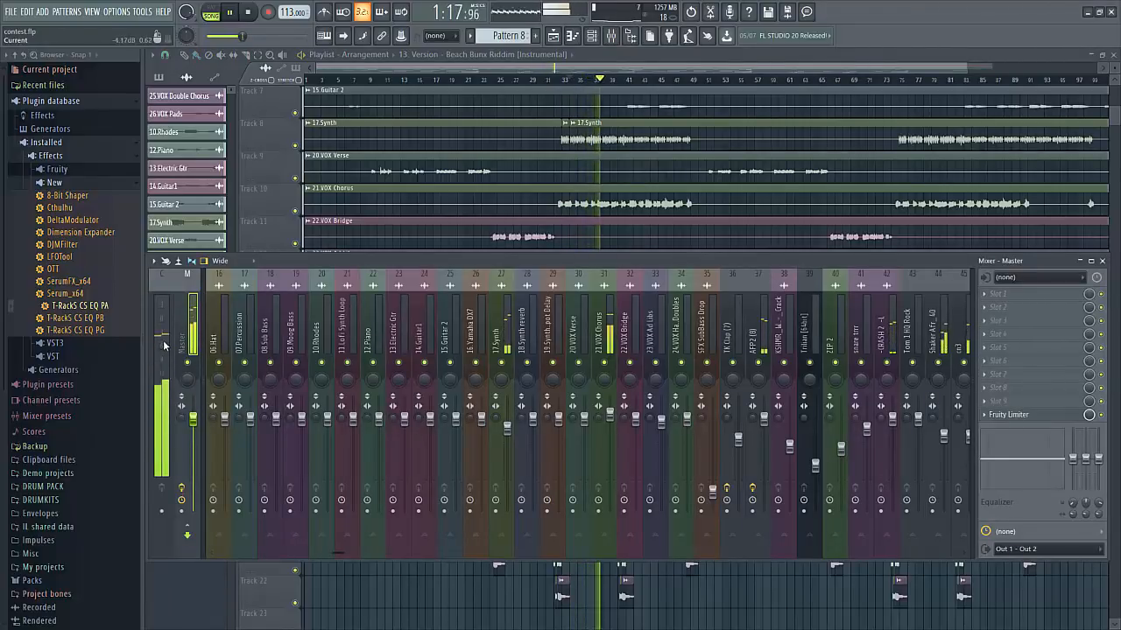
key(space)
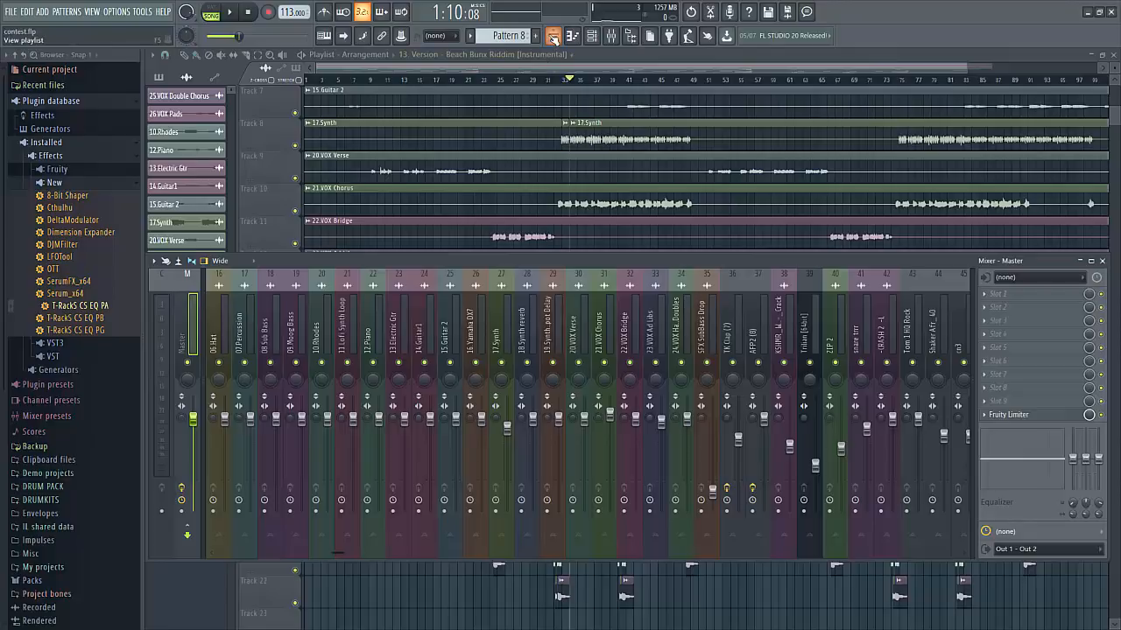
Step: Select the song section from bar 1 through bar 48 in the playlist and return the playhead to the start
click(552, 37)
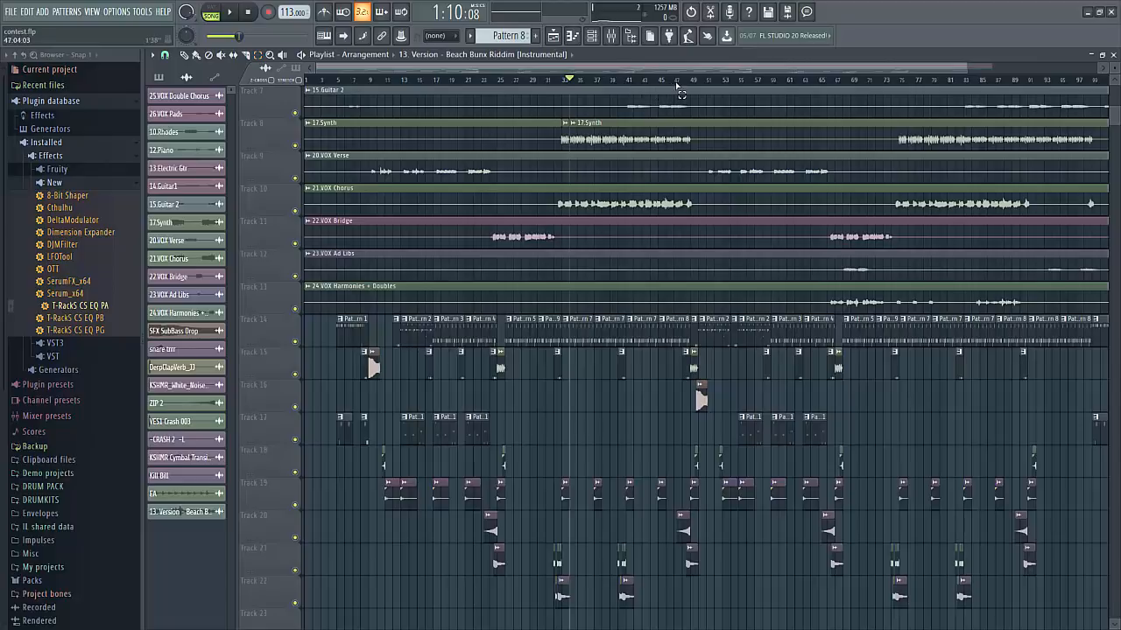
drag(694, 91, 267, 95)
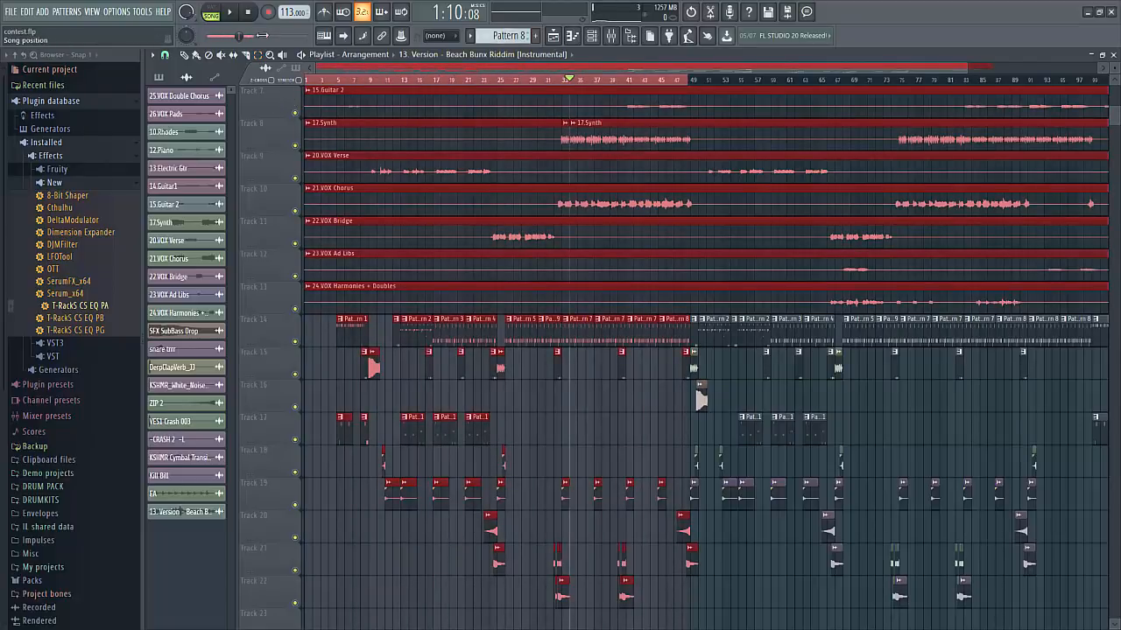
click(249, 14)
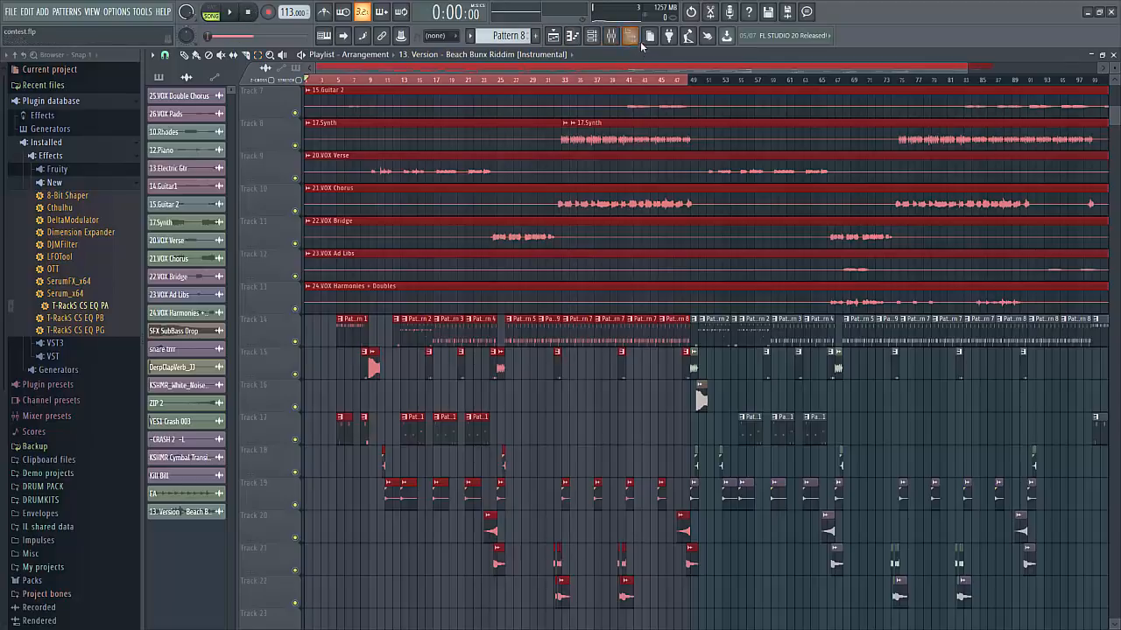
Step: Export the selected section as a WAV file named contest on the Desktop, rendering it at 16Bit int with 512-point sinc resampling
click(613, 36)
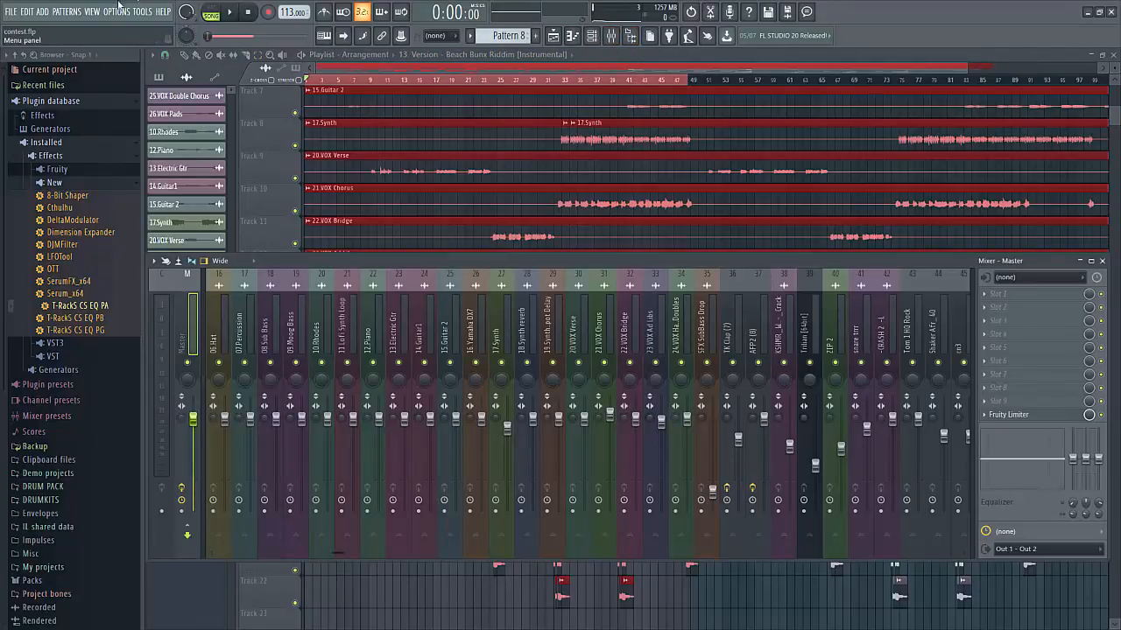
click(13, 13)
mouse_move(52, 115)
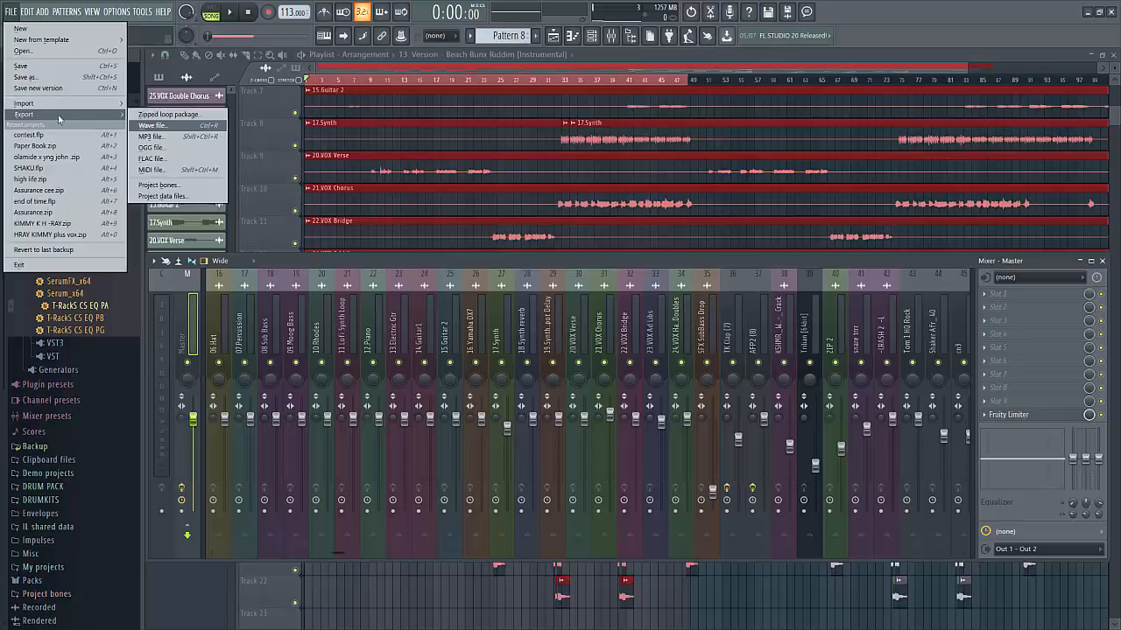
click(151, 126)
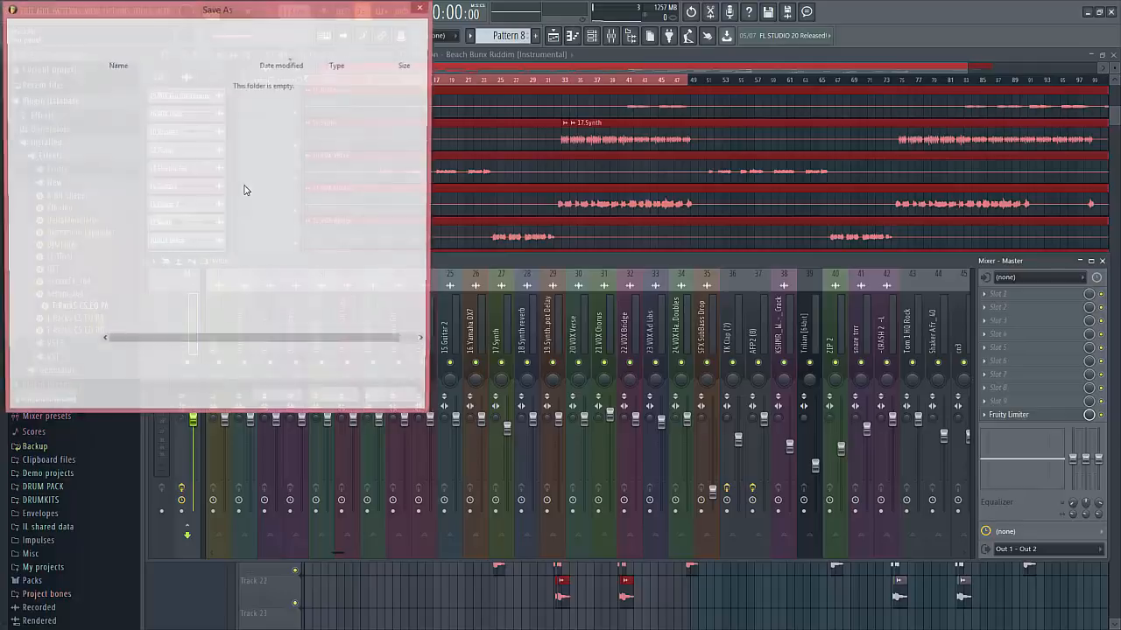
click(50, 132)
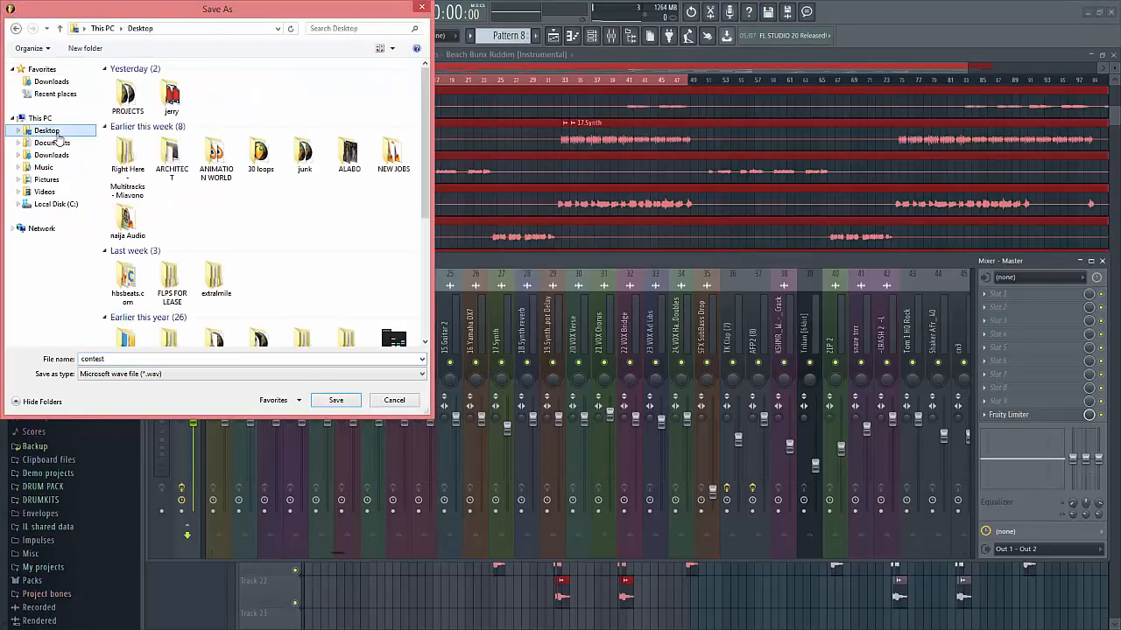
click(333, 406)
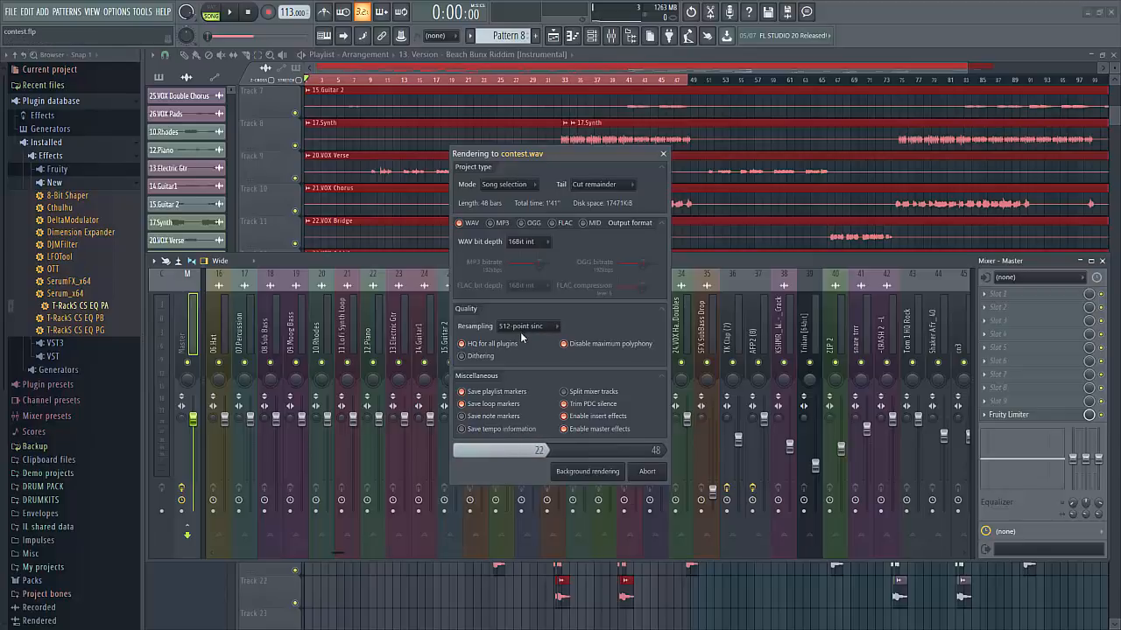
Step: Start a new project without saving the changes to contest.flp, and bring up the empty playlist
key(Escape)
click(11, 11)
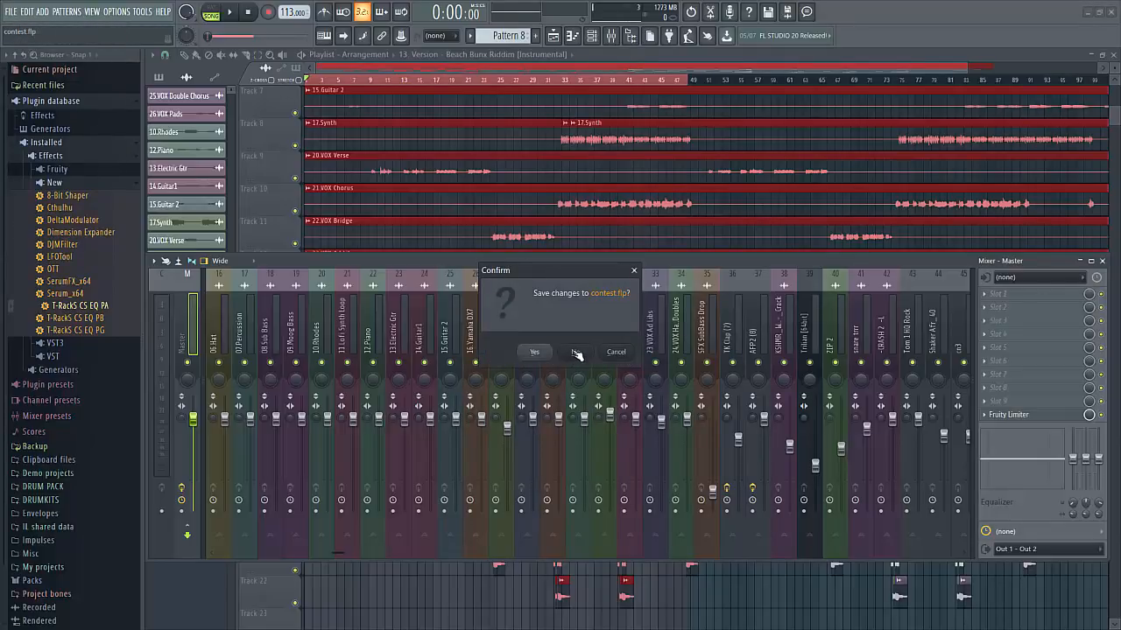
click(575, 352)
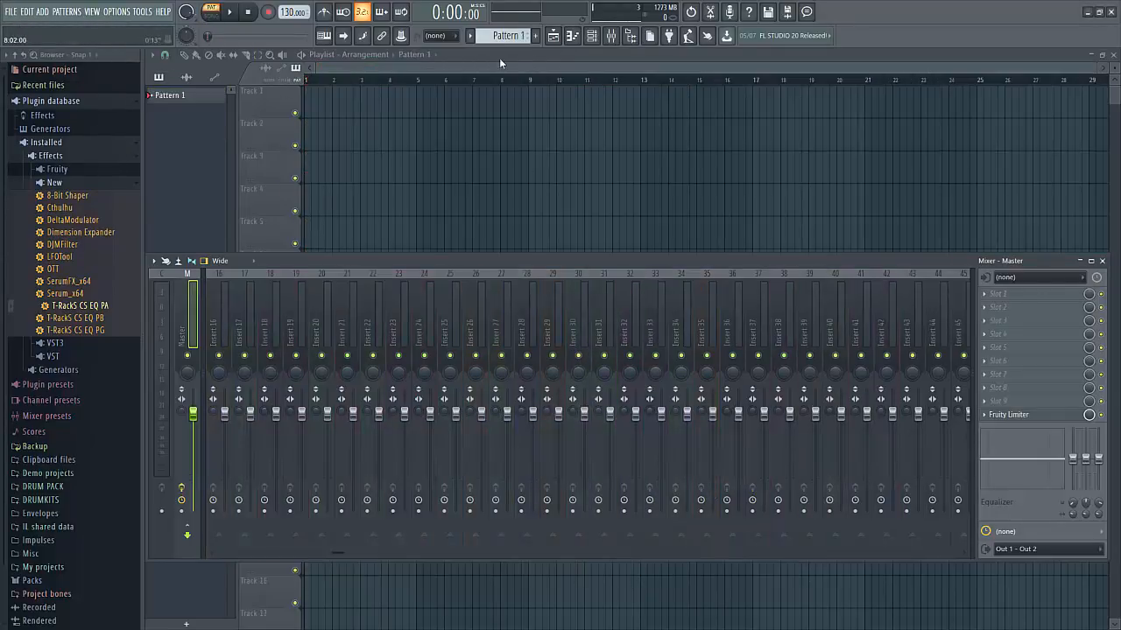
click(554, 38)
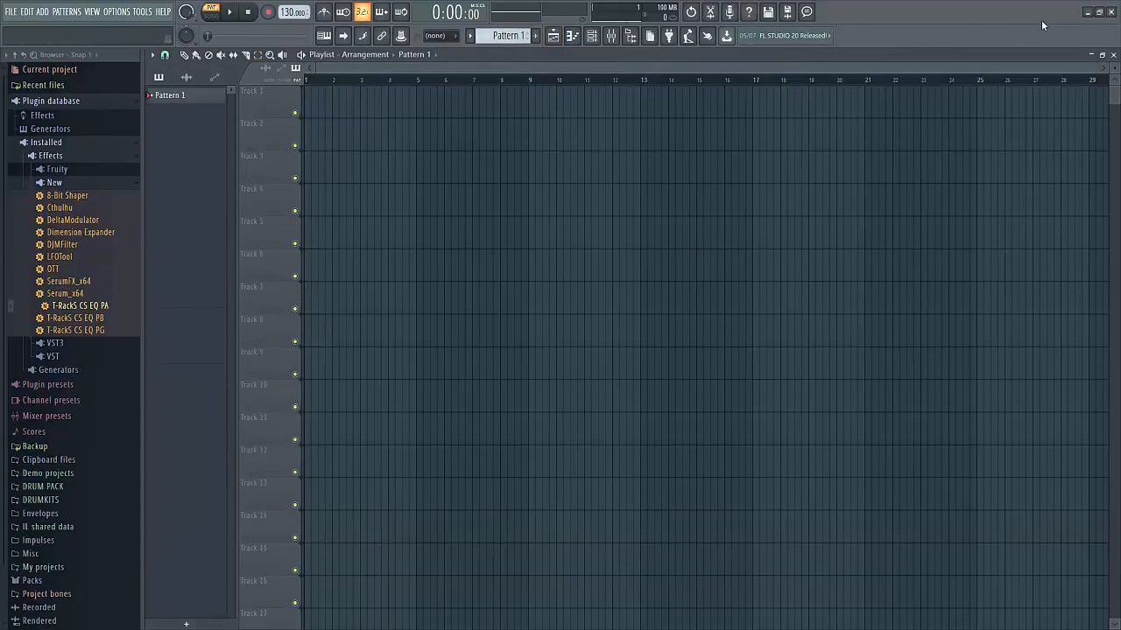
Step: Import the rendered contest file from the refreshed Windows desktop into FL Studio, placing it at the start of Track 1
click(1087, 14)
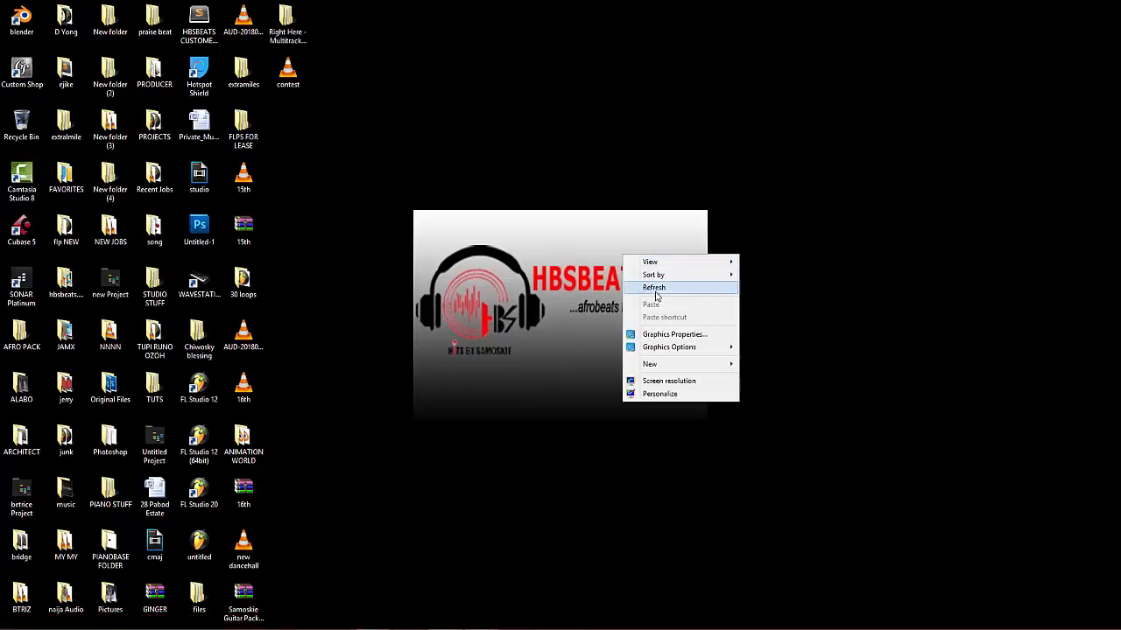
click(655, 289)
drag(288, 72, 458, 430)
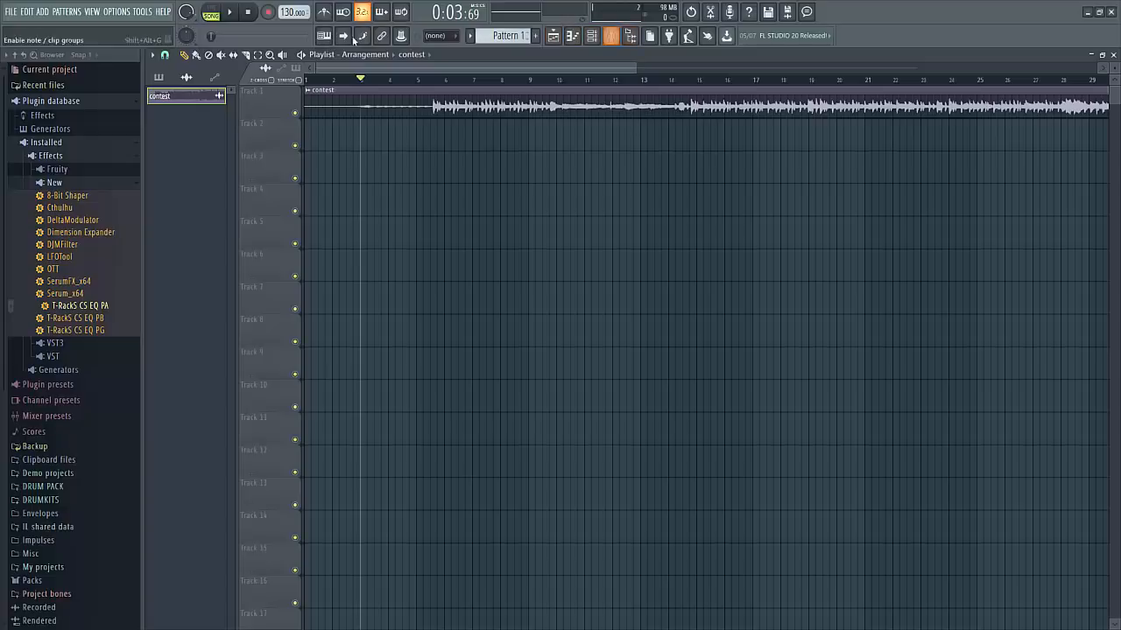
Step: Bypass the Fruity Limiter on the Master track and load FabFilter Pro-L into its first effect slot
click(612, 35)
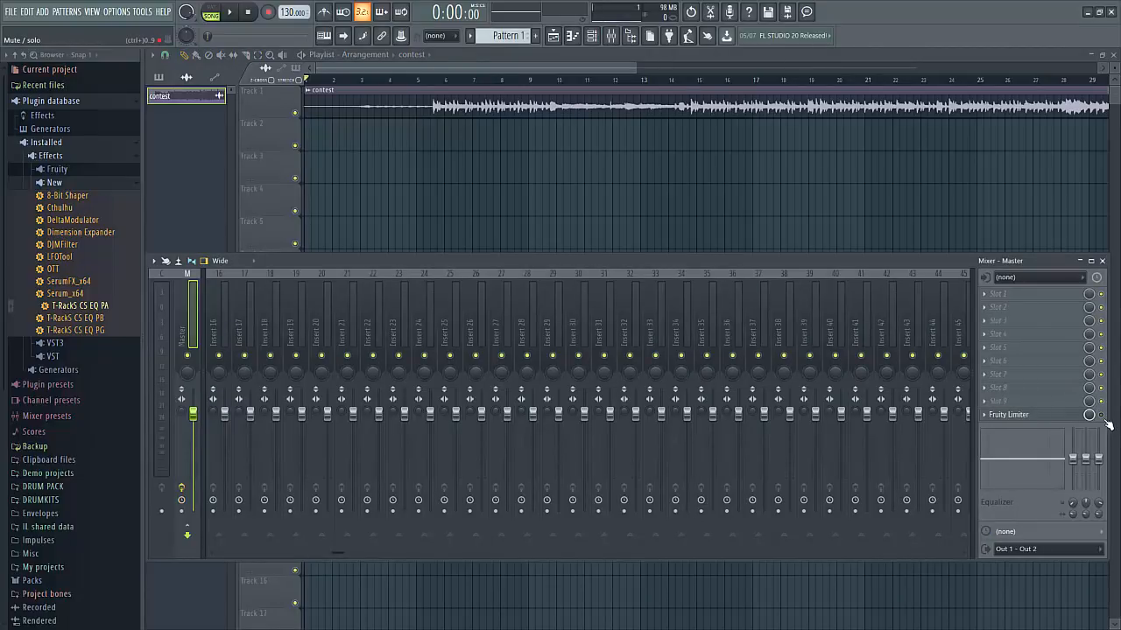
click(991, 300)
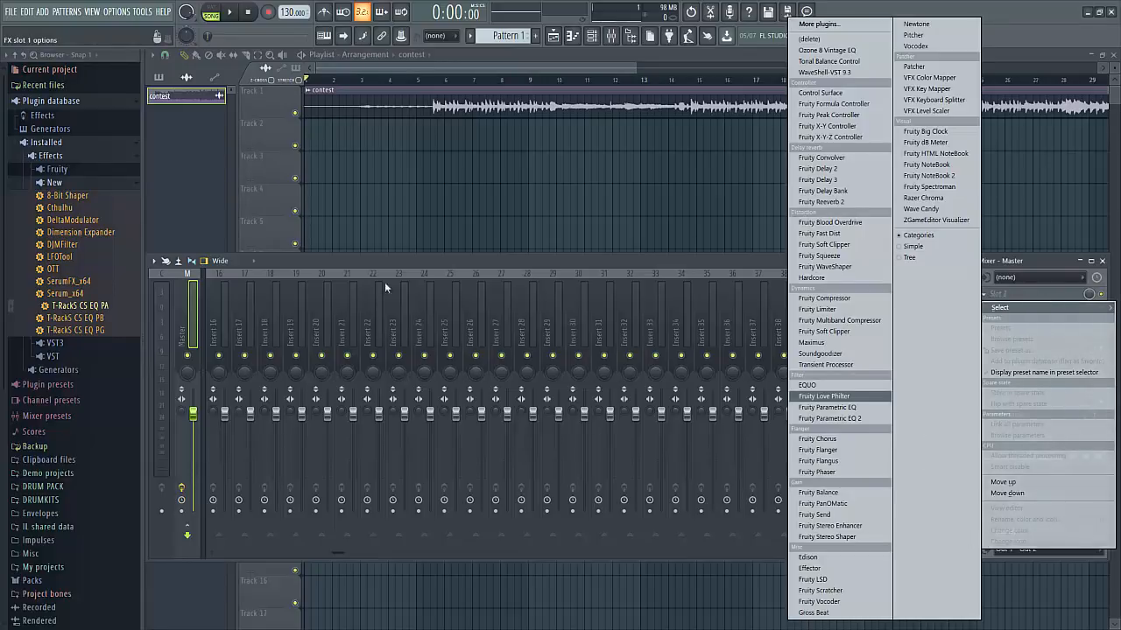
click(434, 265)
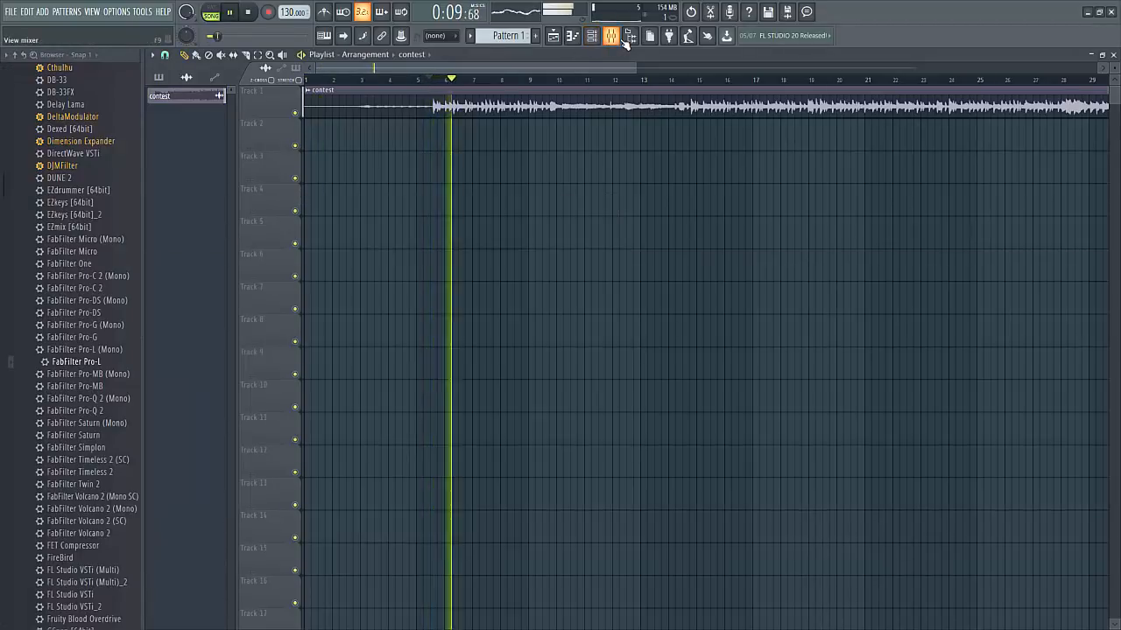
Step: Reveal the advanced settings of FabFilter Pro-L on the Master track and start playing the song
key(space)
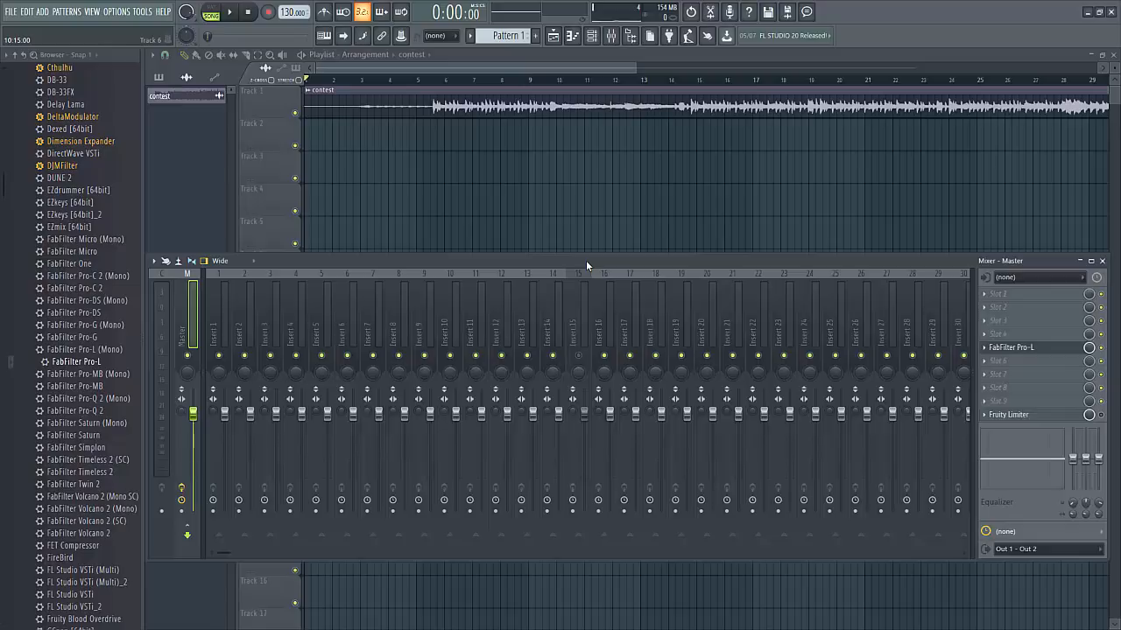
click(1016, 348)
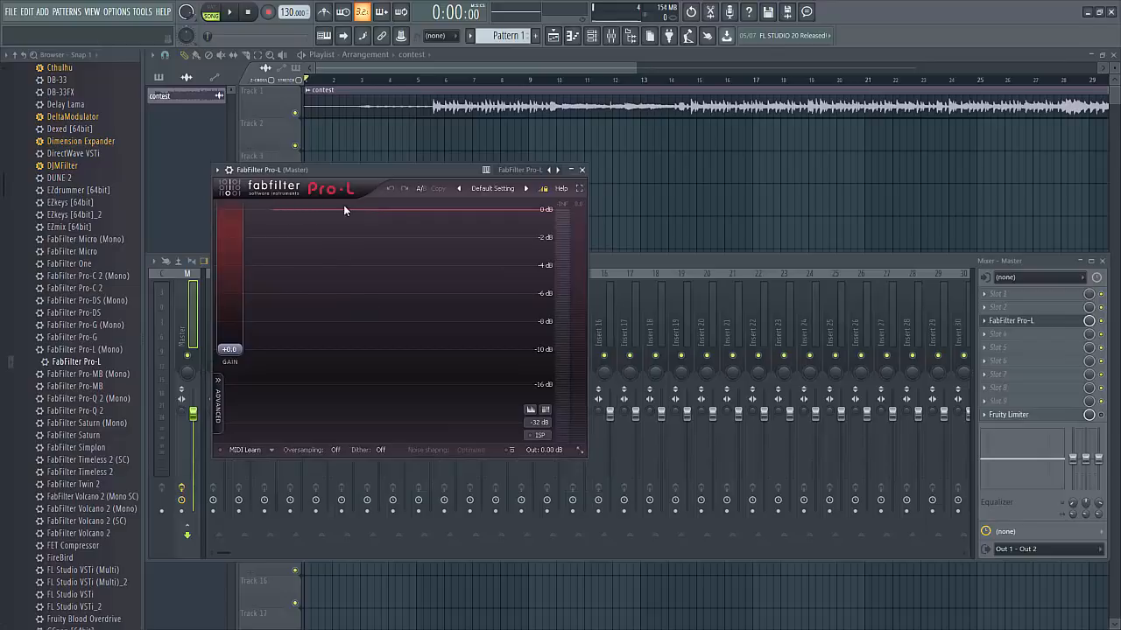
click(219, 401)
key(space)
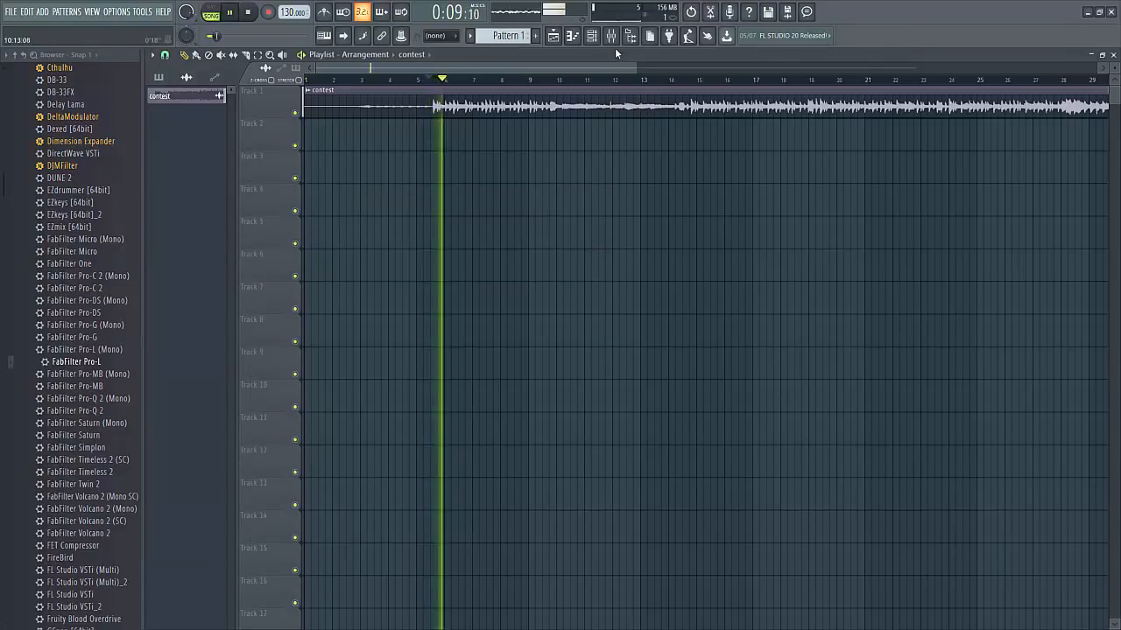
Step: Raise the Pro-L gain to about +8.8 dB during playback, and stop the song
click(610, 36)
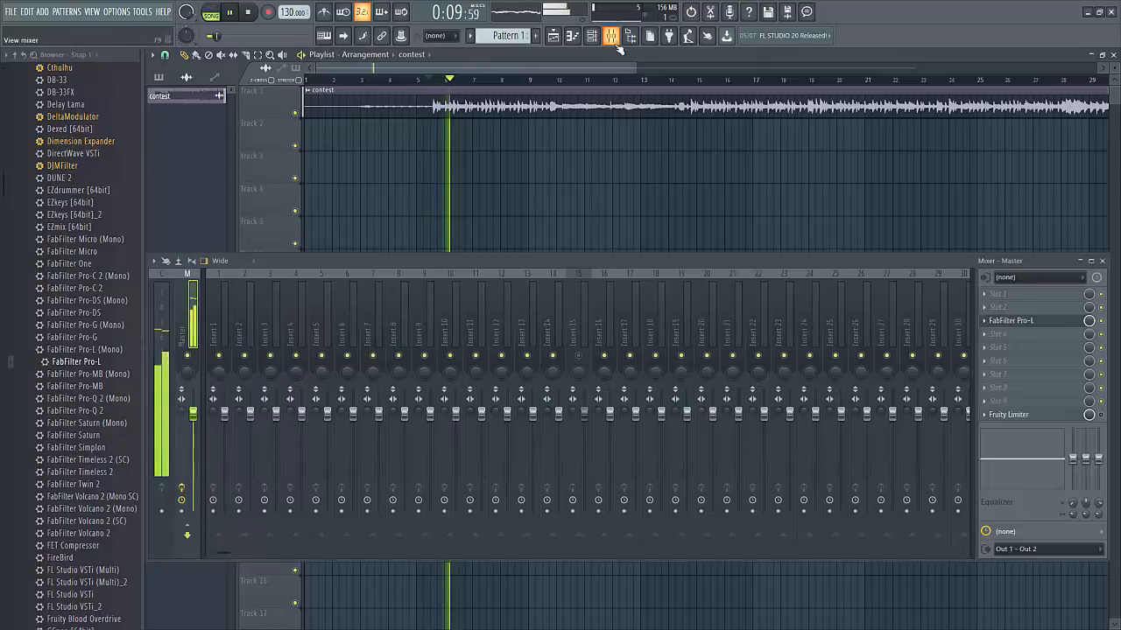
click(1014, 322)
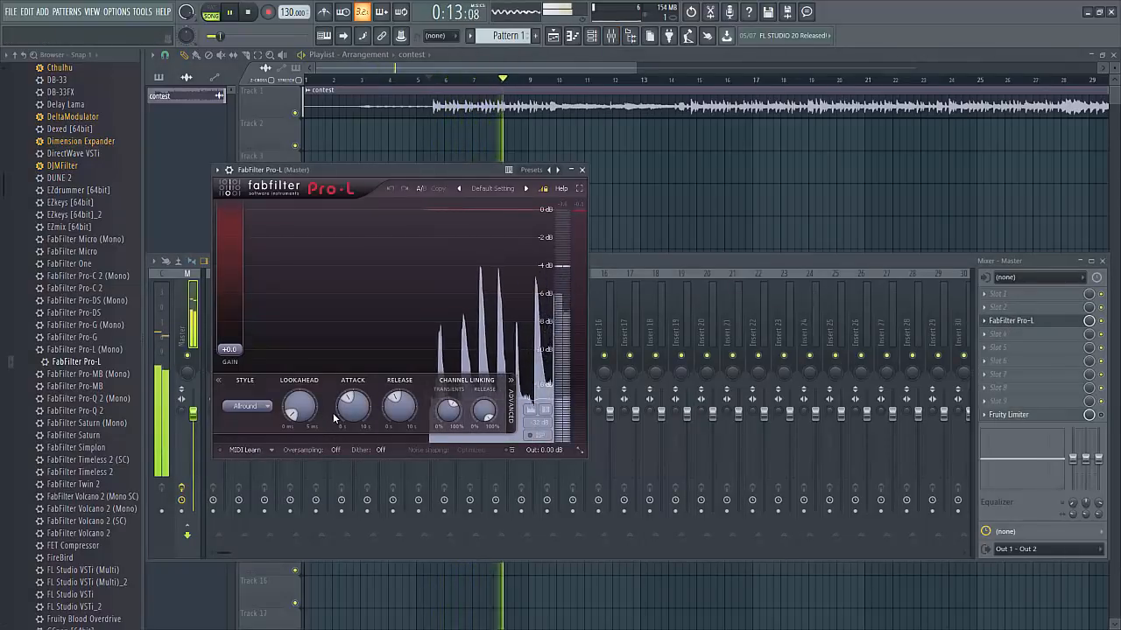
drag(230, 349, 229, 314)
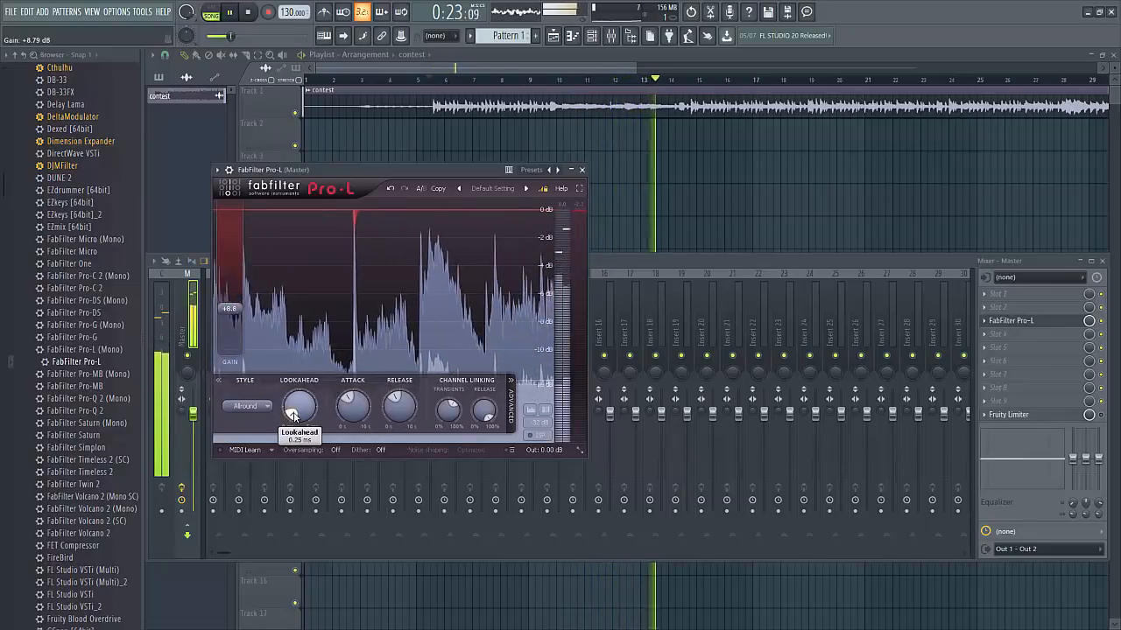
click(265, 407)
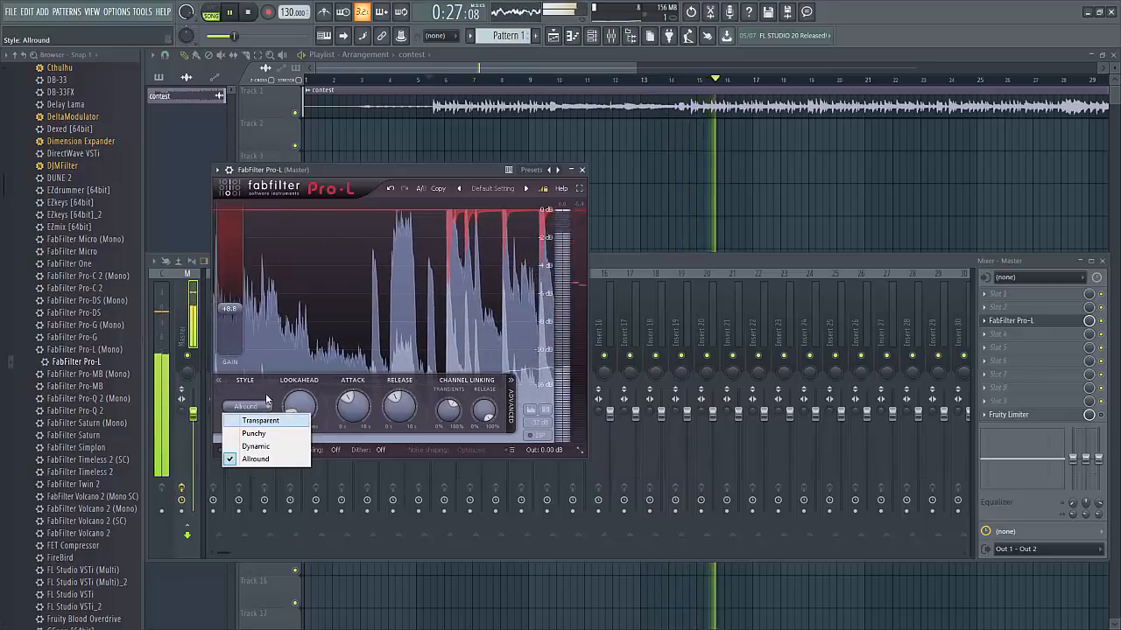
click(249, 13)
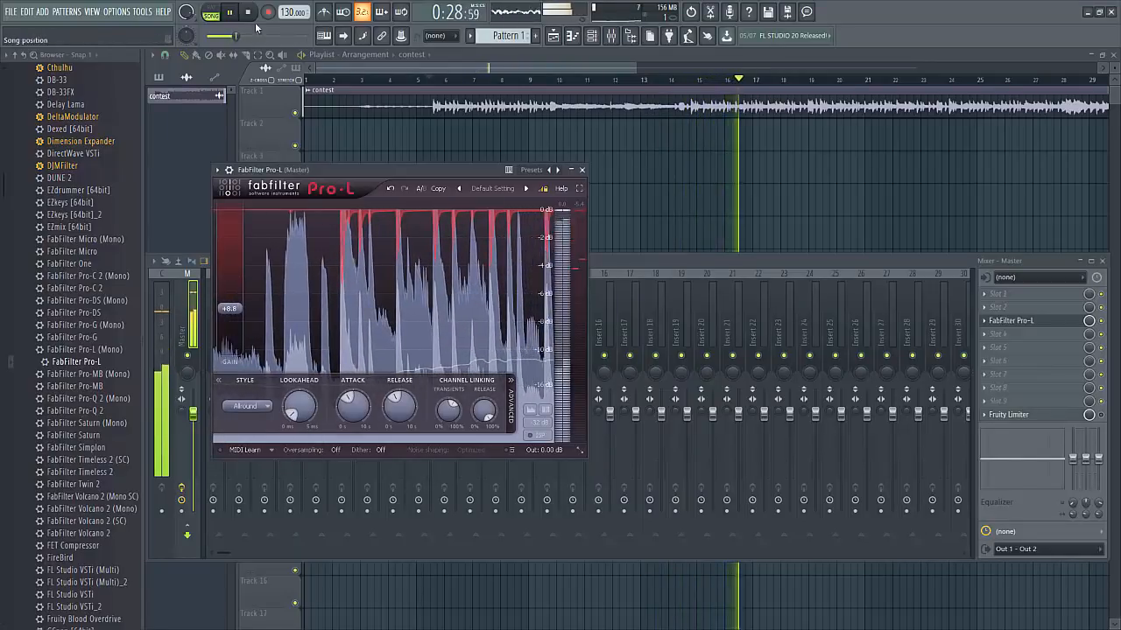
click(250, 12)
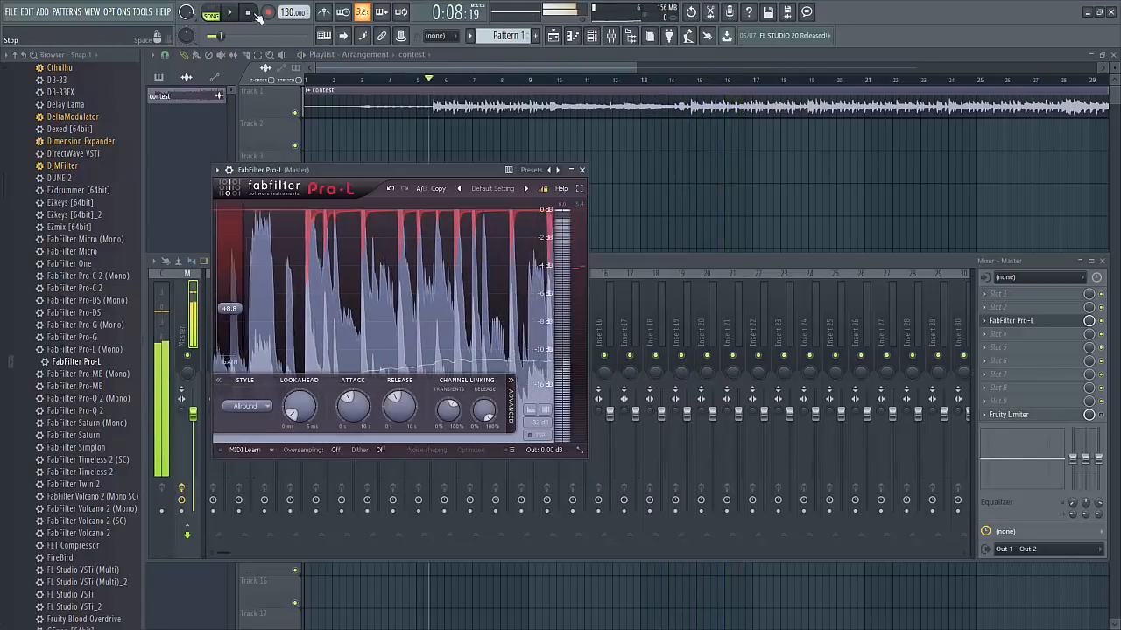
Step: Set the Pro-L limiting style to Transparent and lower its gain to +7.8 dB
click(249, 407)
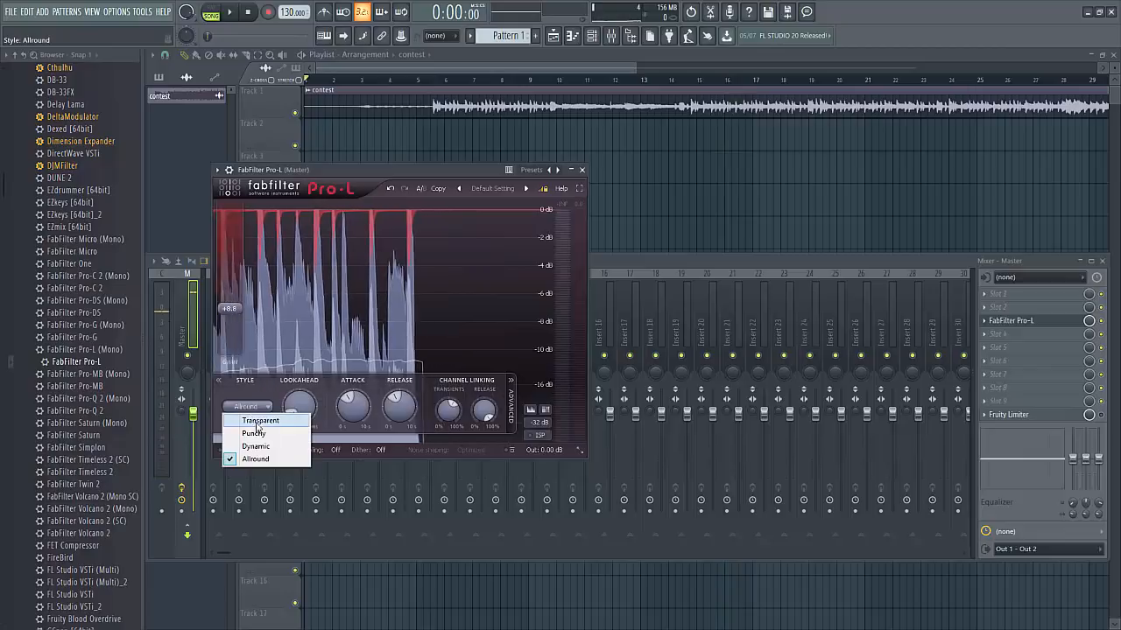
click(255, 422)
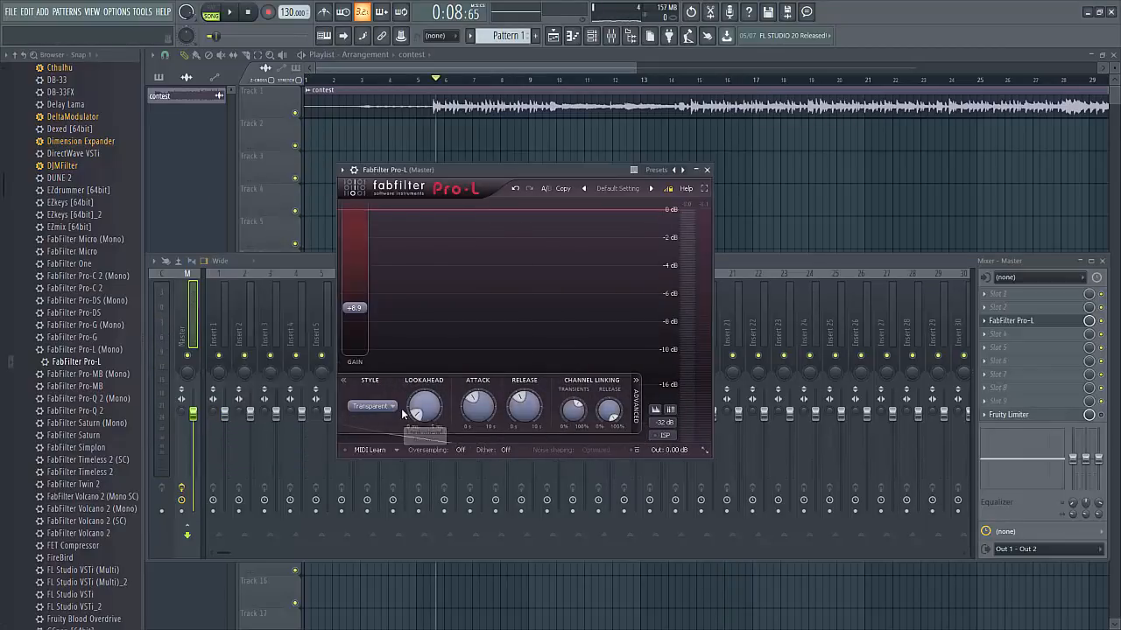
click(378, 407)
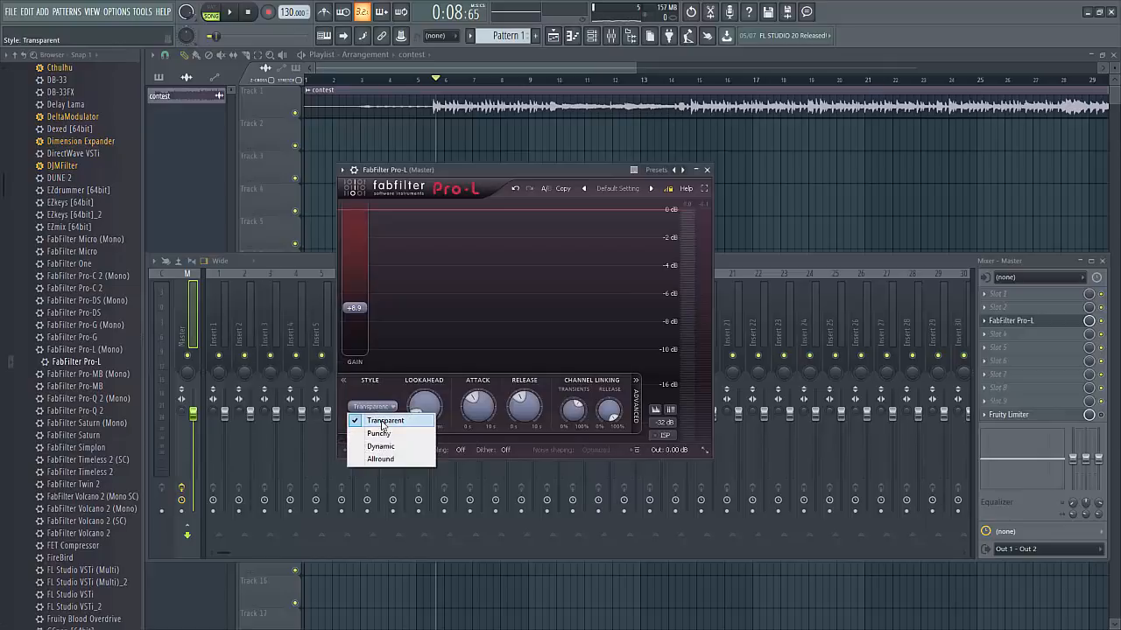
click(382, 421)
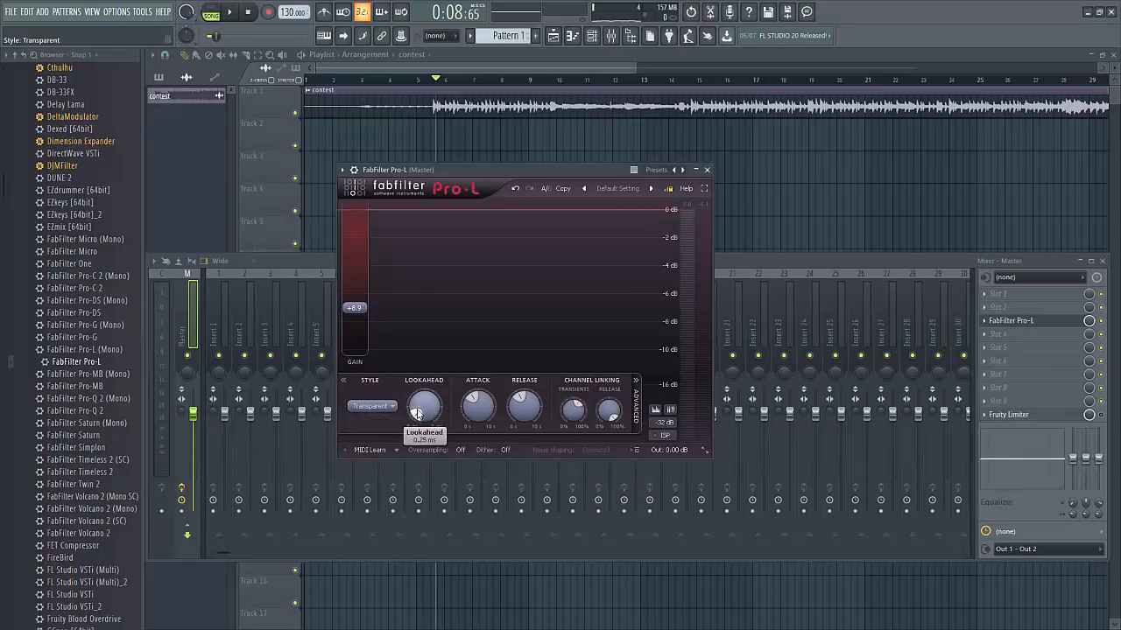
mouse_move(357, 315)
mouse_move(357, 315)
mouse_down()
mouse_move(358, 296)
mouse_move(358, 314)
mouse_up()
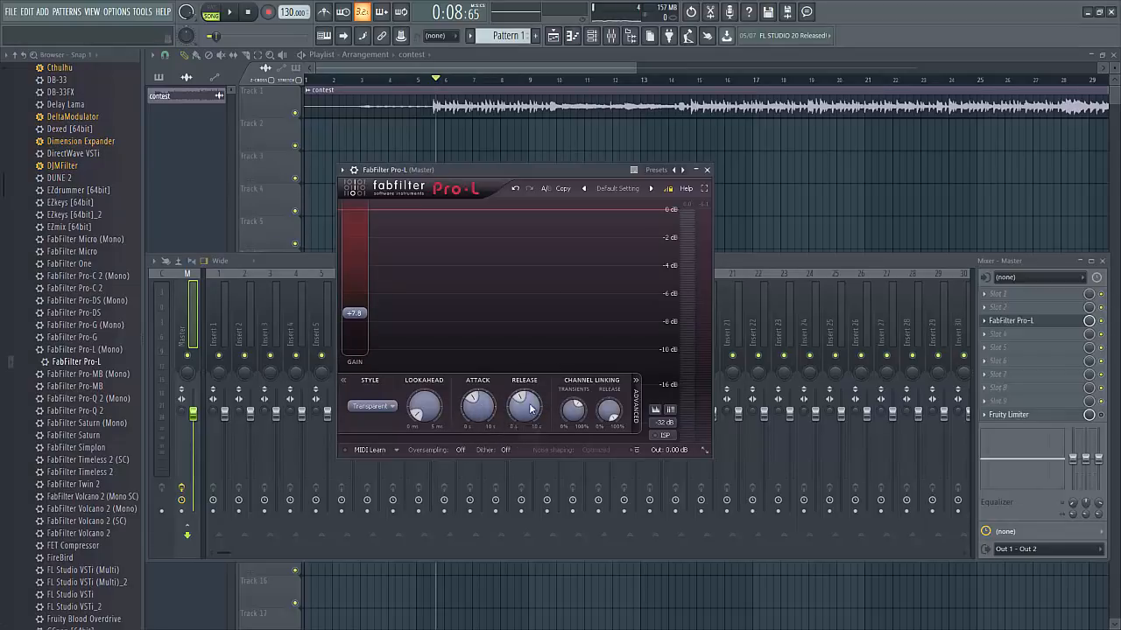
Step: Move FabFilter Pro-L to slot 6 of the Master track and load FabFilter Pro-Q 2 into slot 1
mouse_move(466, 420)
click(707, 170)
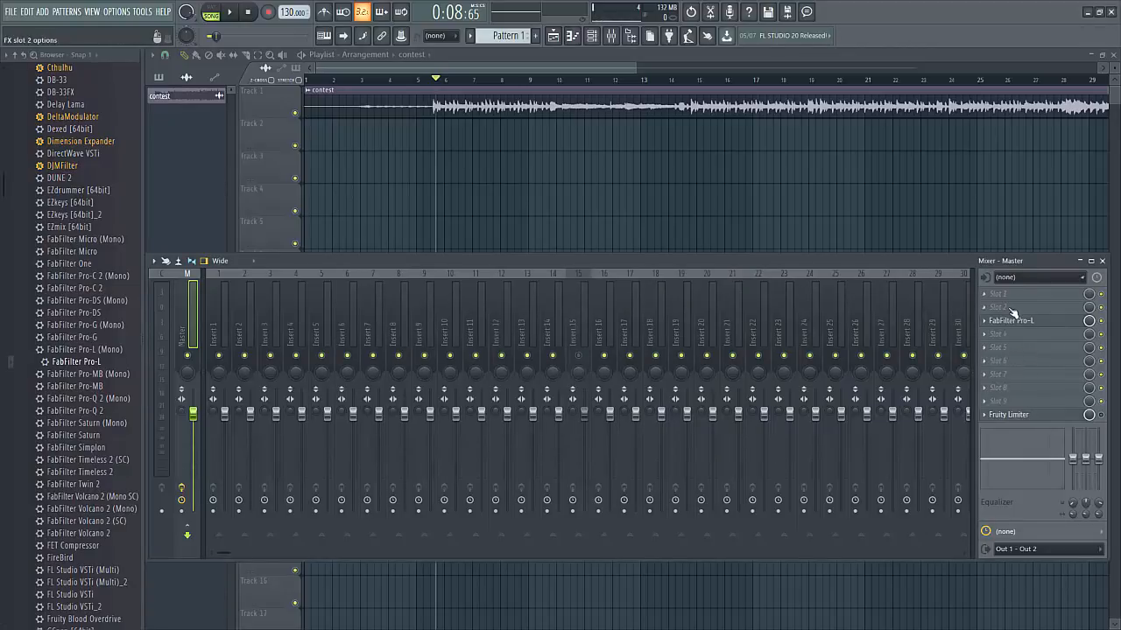
drag(1002, 320, 1012, 361)
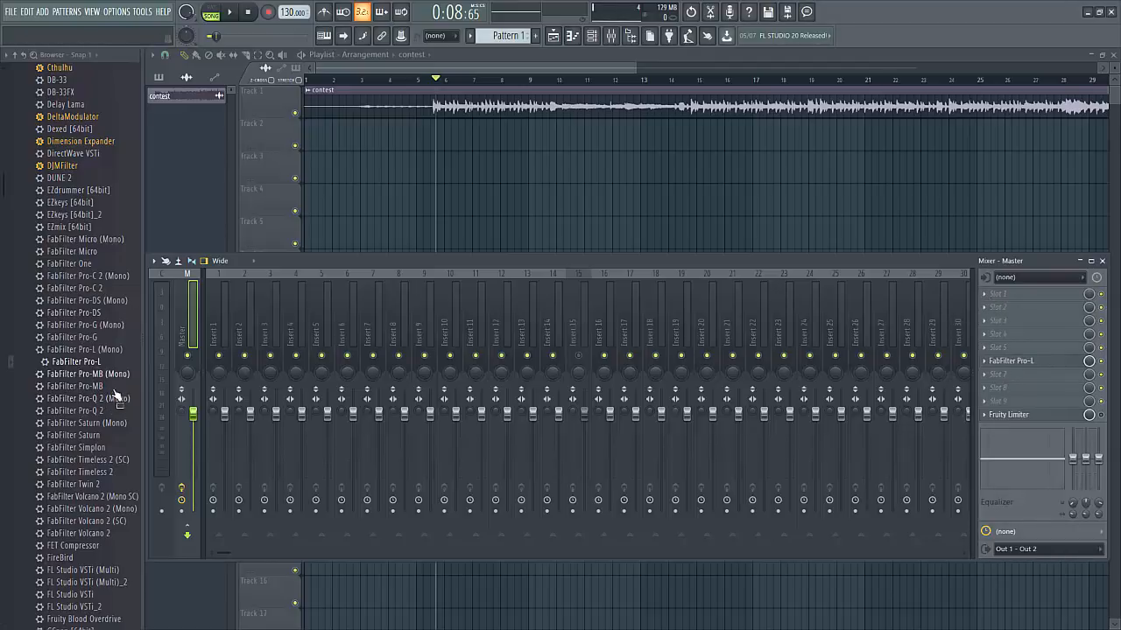
drag(98, 410, 1021, 296)
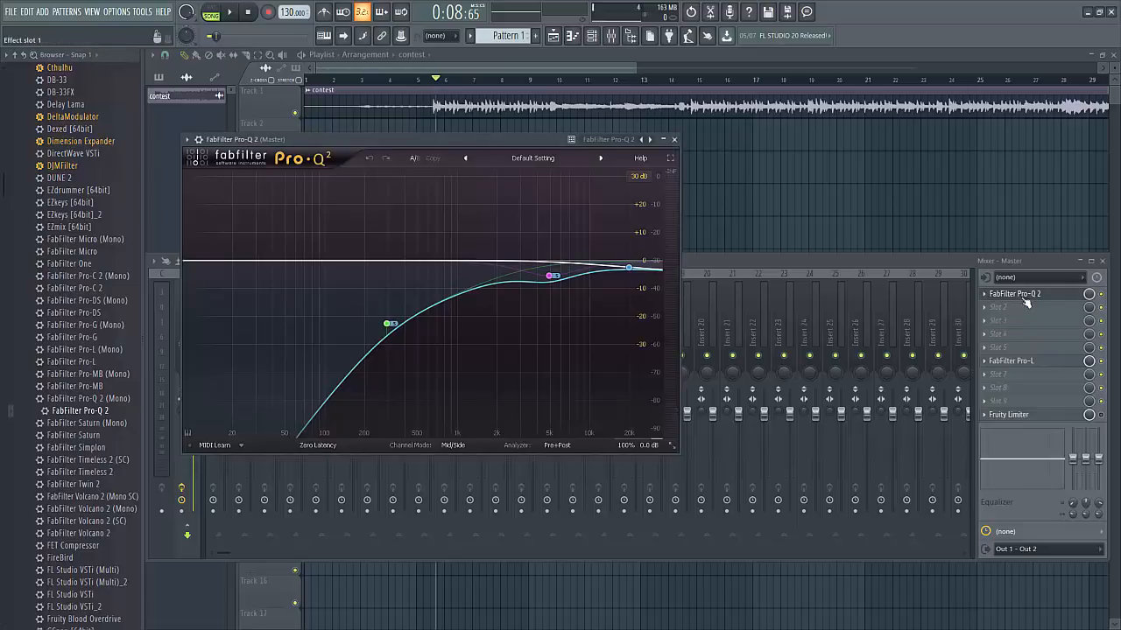
Step: Delete all three existing bands in Pro-Q 2 to flatten the EQ curve
right_click(388, 324)
click(417, 398)
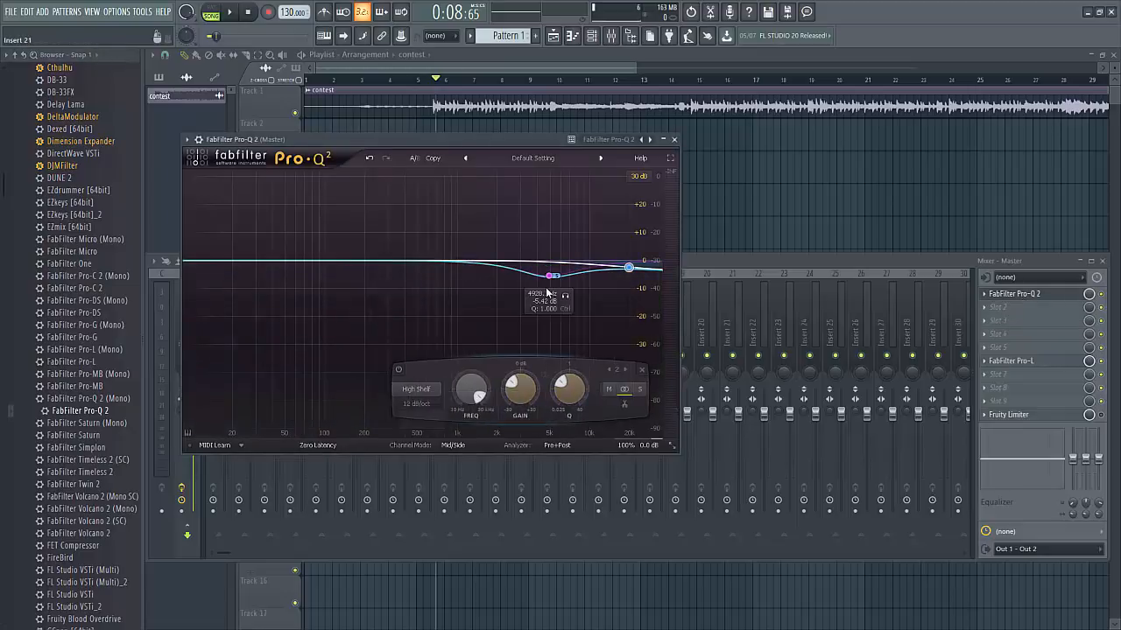
right_click(550, 276)
click(571, 353)
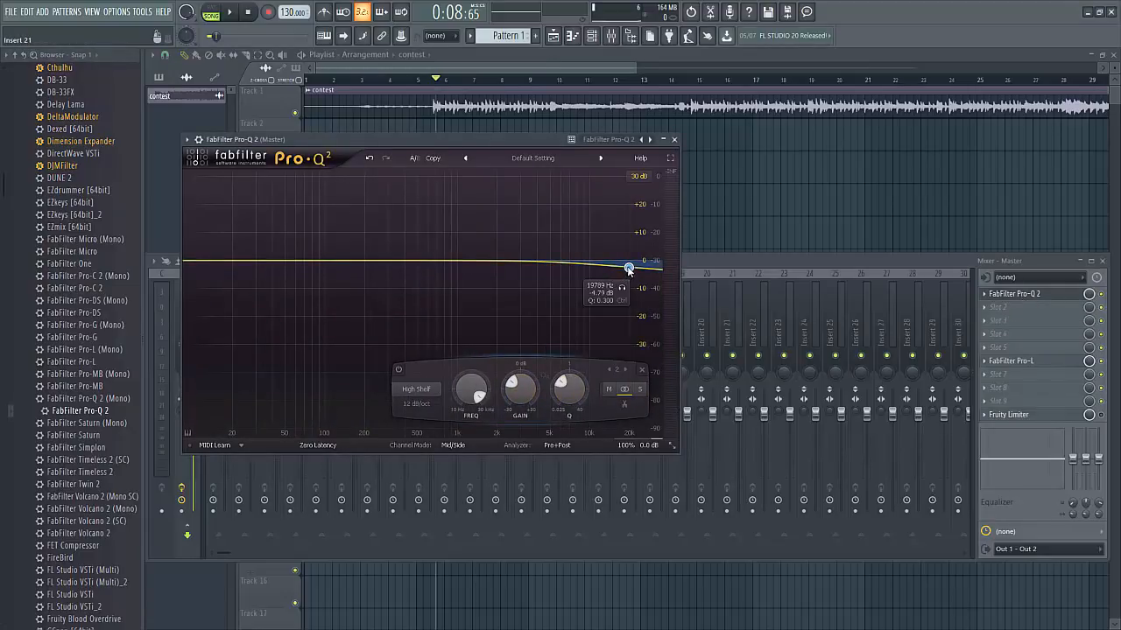
right_click(628, 267)
click(651, 343)
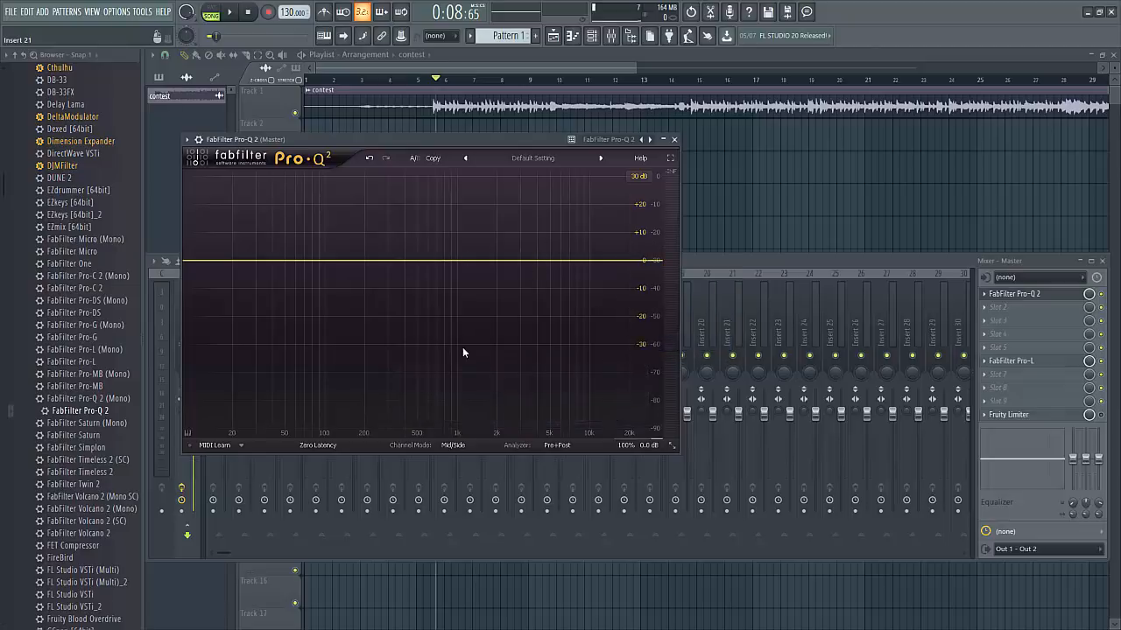
Step: Add a 12 dB/oct low cut band in Pro-Q 2 at about 14 Hz
click(200, 263)
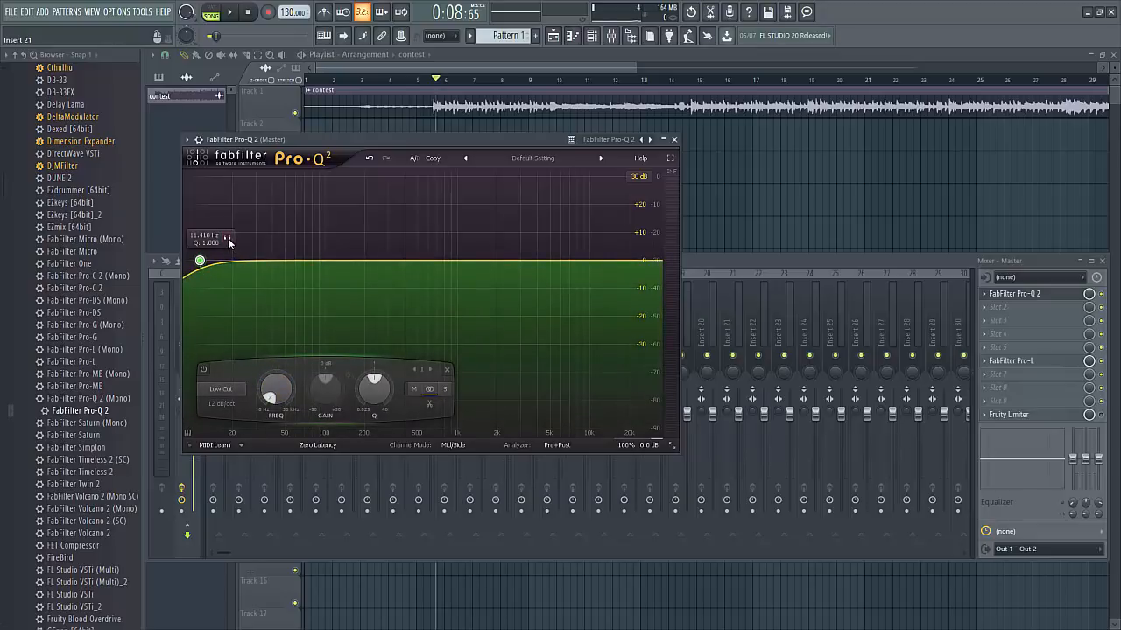
mouse_move(242, 239)
mouse_down()
mouse_move(289, 249)
mouse_move(225, 249)
mouse_up()
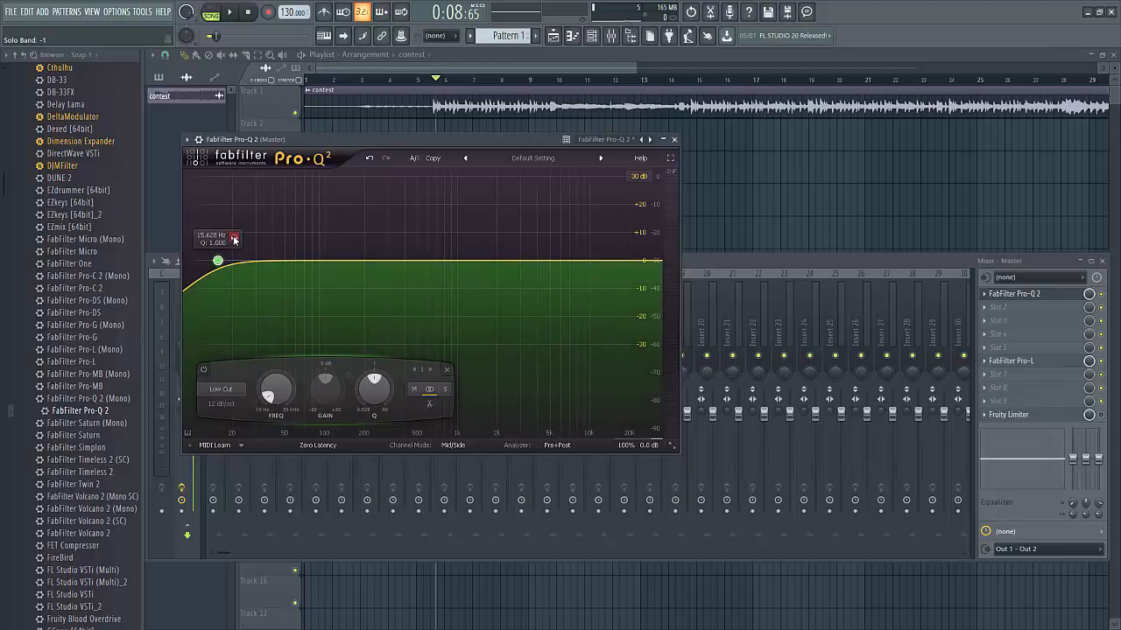
mouse_move(232, 239)
mouse_down()
mouse_move(294, 246)
mouse_move(233, 242)
mouse_move(244, 242)
mouse_up()
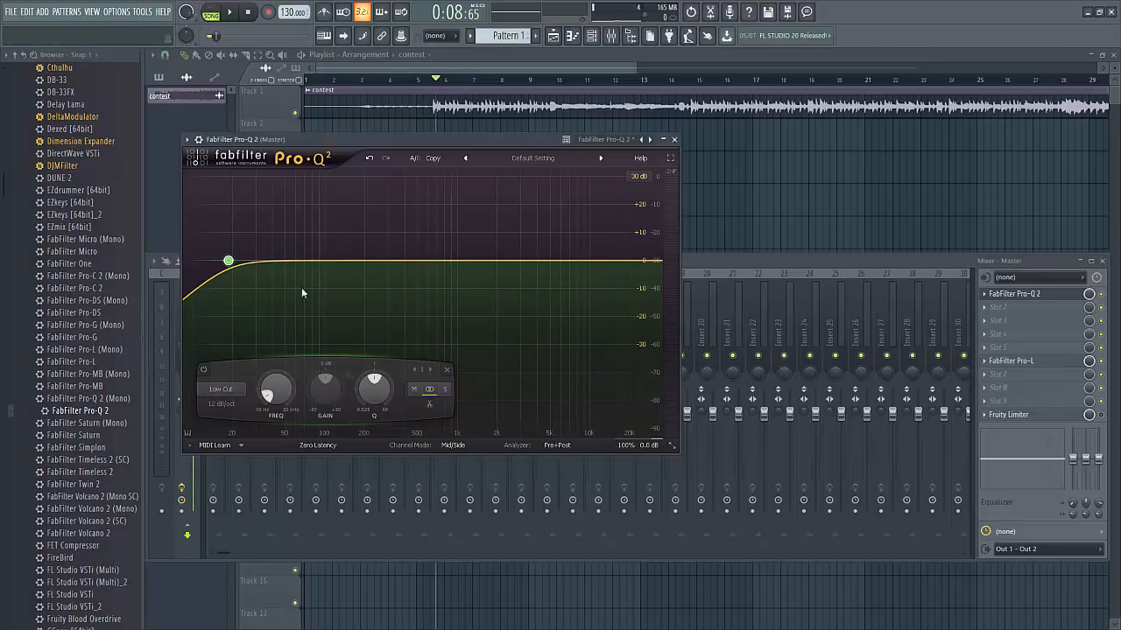
mouse_move(246, 242)
mouse_down()
mouse_move(487, 238)
mouse_move(230, 238)
mouse_move(231, 256)
mouse_up()
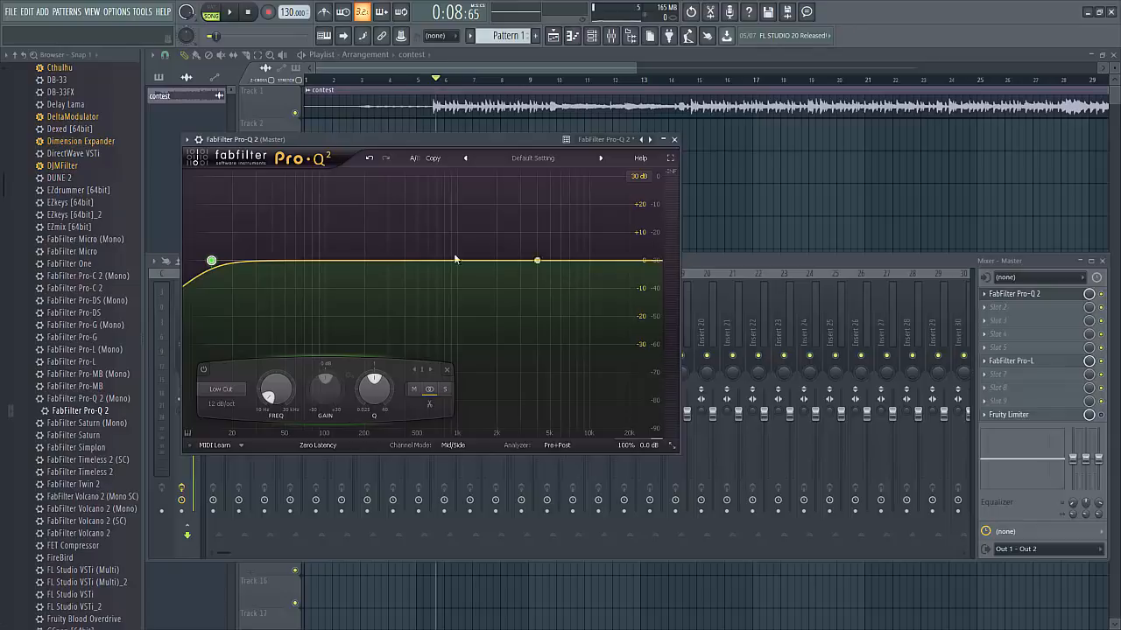
Step: Try a bell cut of about 11 dB near 3150 Hz and another in the low mids, and delete both bands
drag(520, 261, 522, 290)
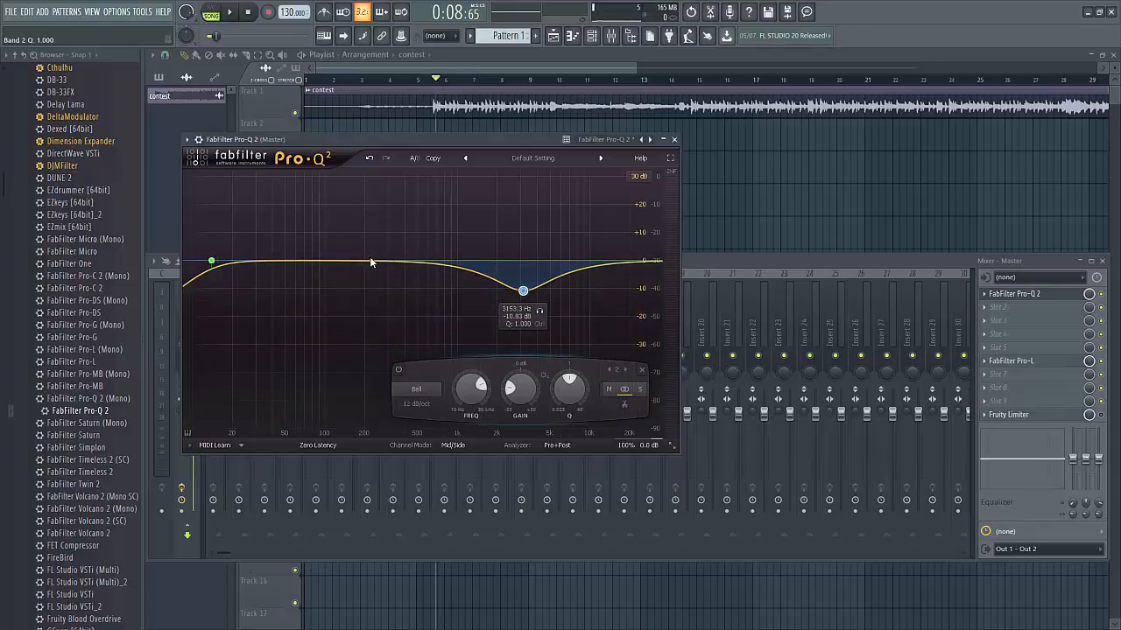
drag(371, 261, 378, 286)
right_click(378, 286)
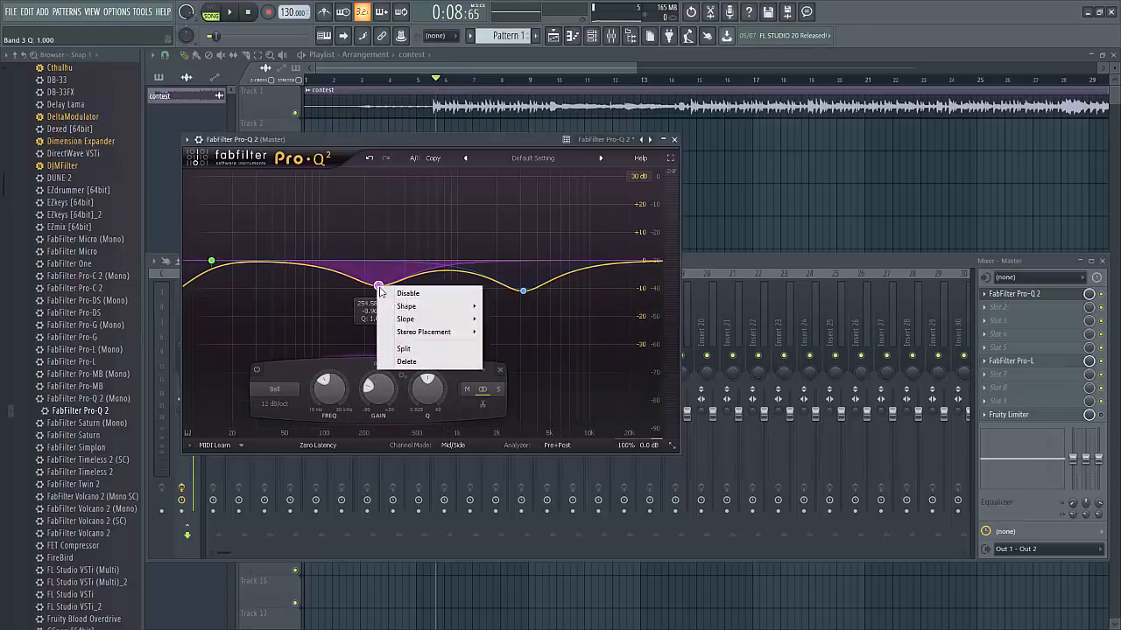
click(402, 362)
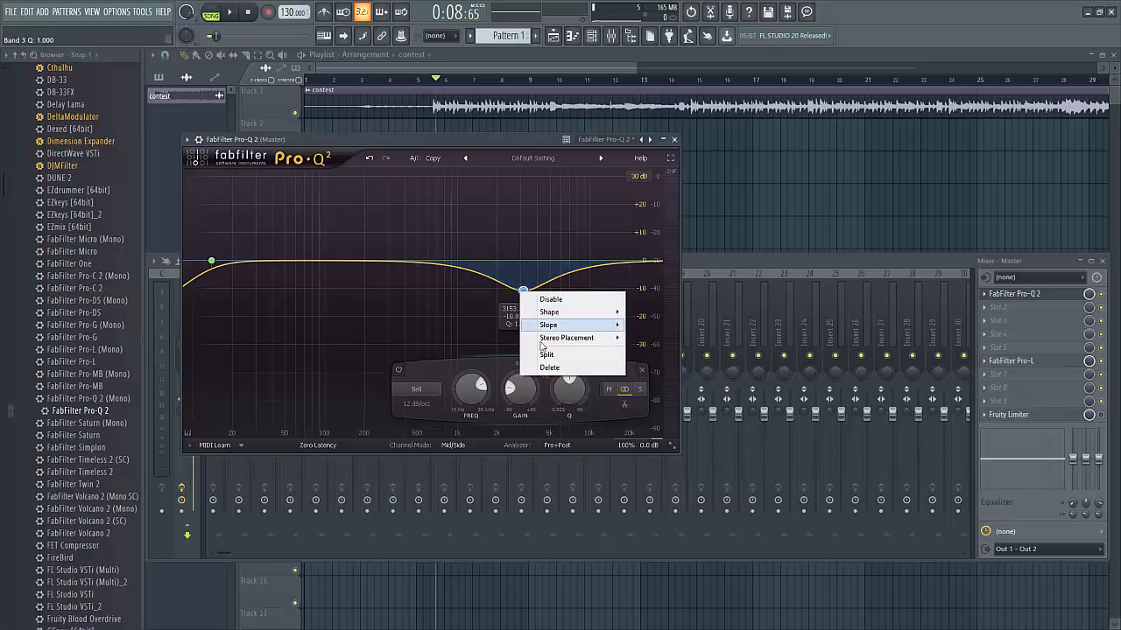
click(549, 368)
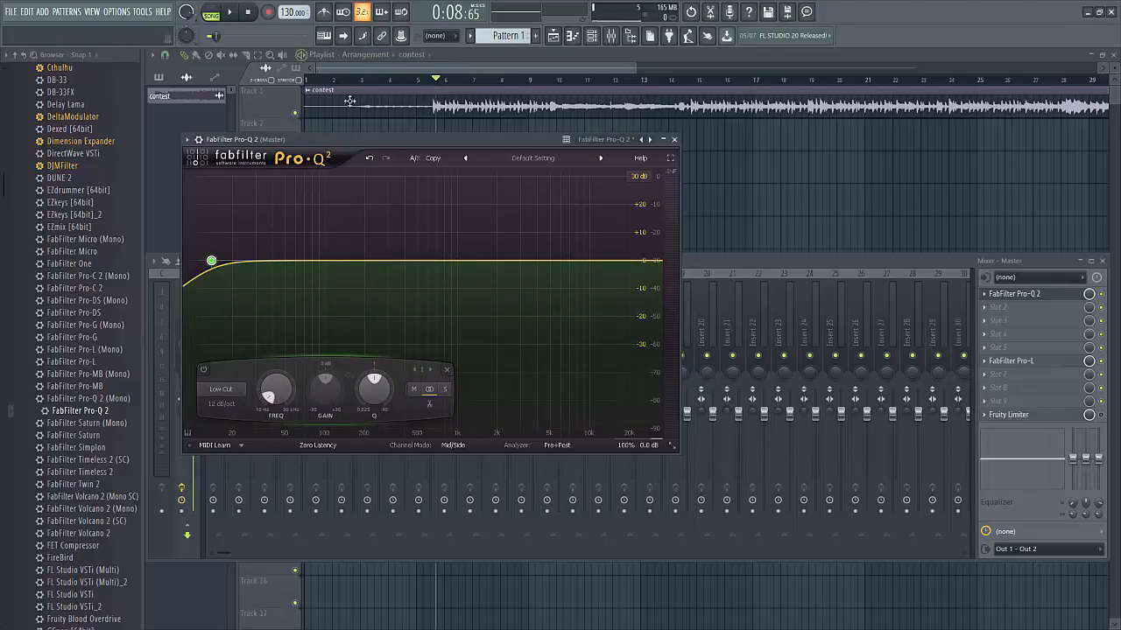
Step: Compare the 6 dB and 30 dB display ranges in Pro-Q 2, and leave the range at 6 dB
click(639, 176)
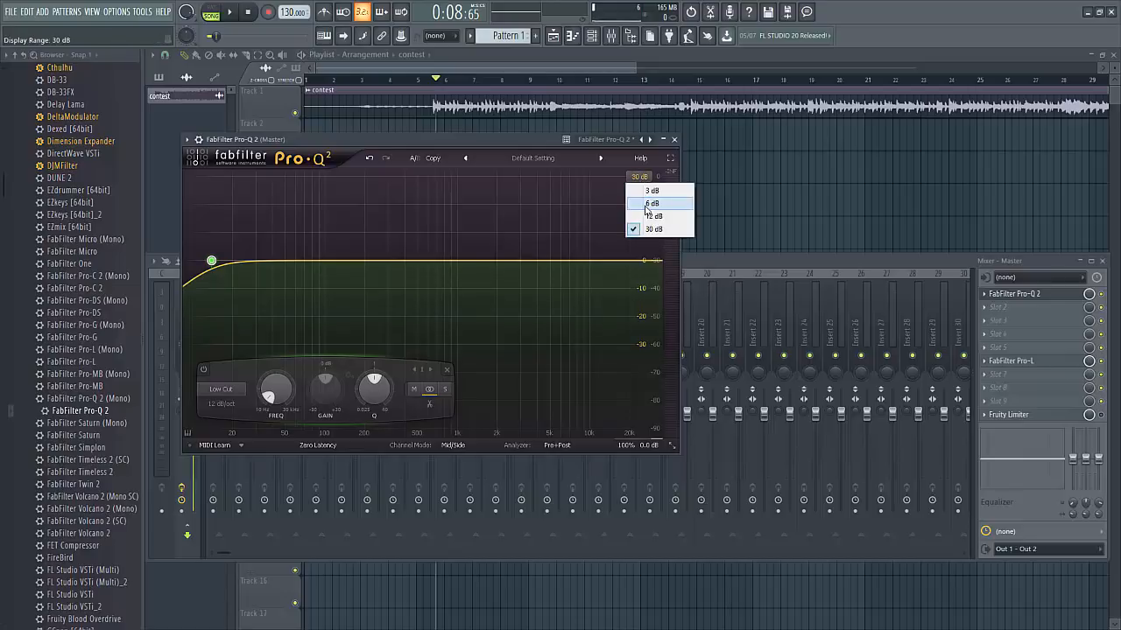
click(651, 207)
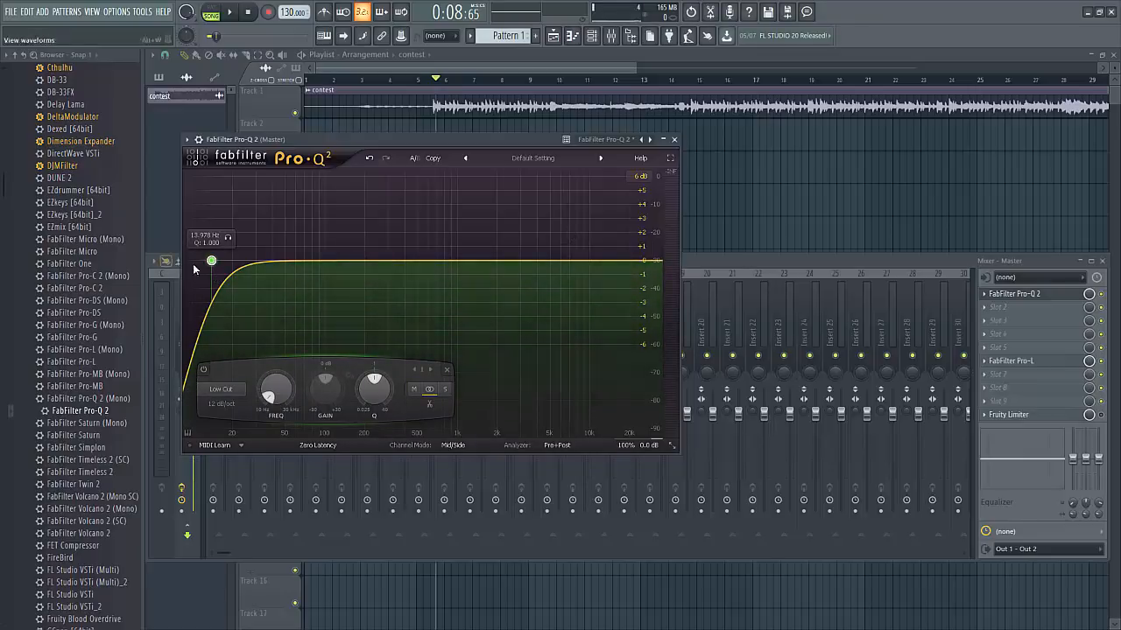
click(640, 176)
click(648, 230)
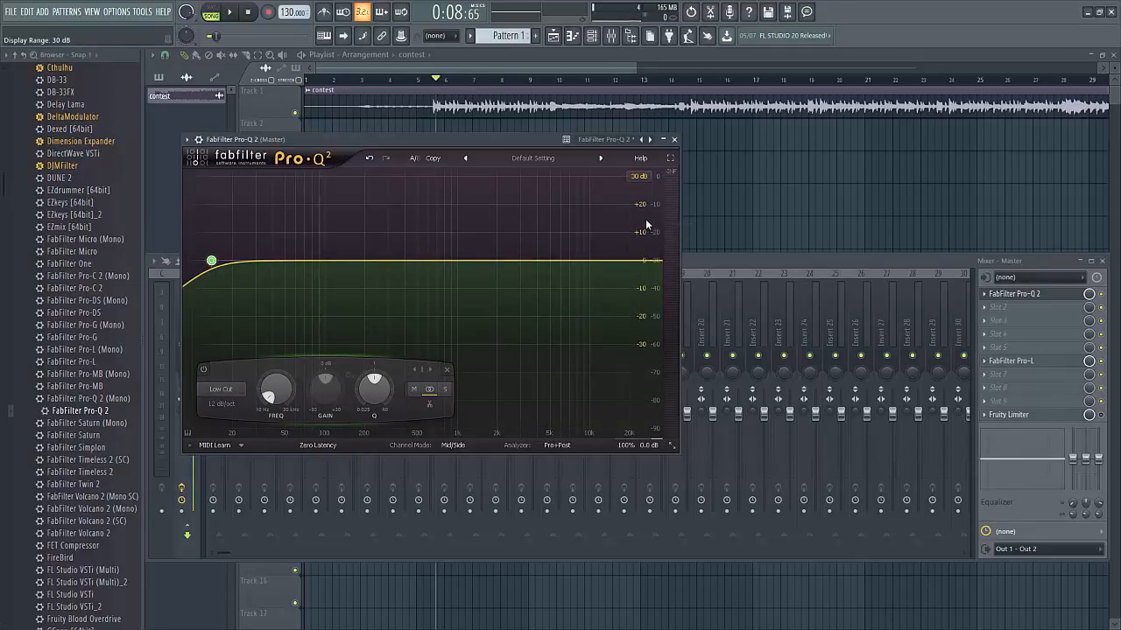
click(640, 176)
click(648, 203)
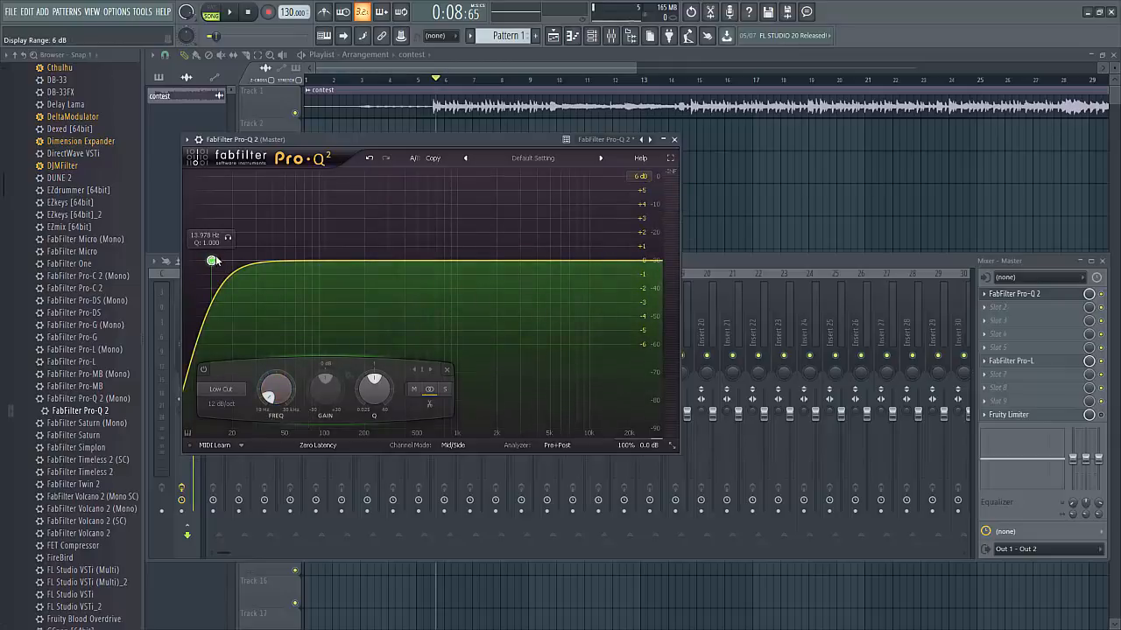
Step: Shift the low cut band down to about 11 Hz and raise its Q to about 1.6
drag(227, 237, 221, 241)
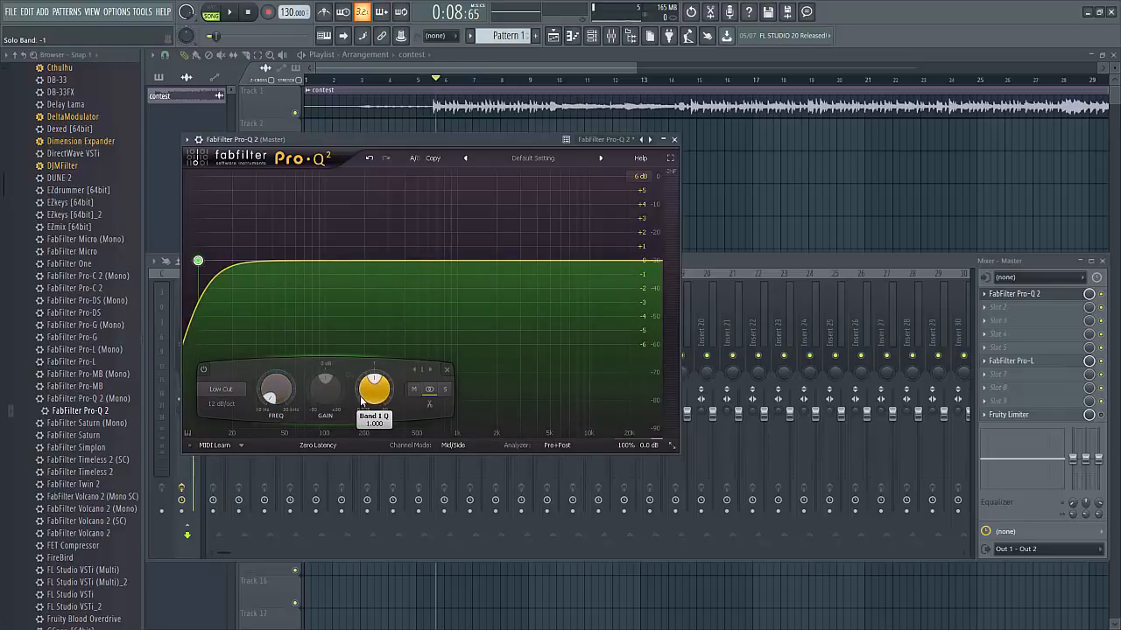
mouse_move(363, 389)
mouse_down()
mouse_move(360, 375)
mouse_move(365, 392)
mouse_up()
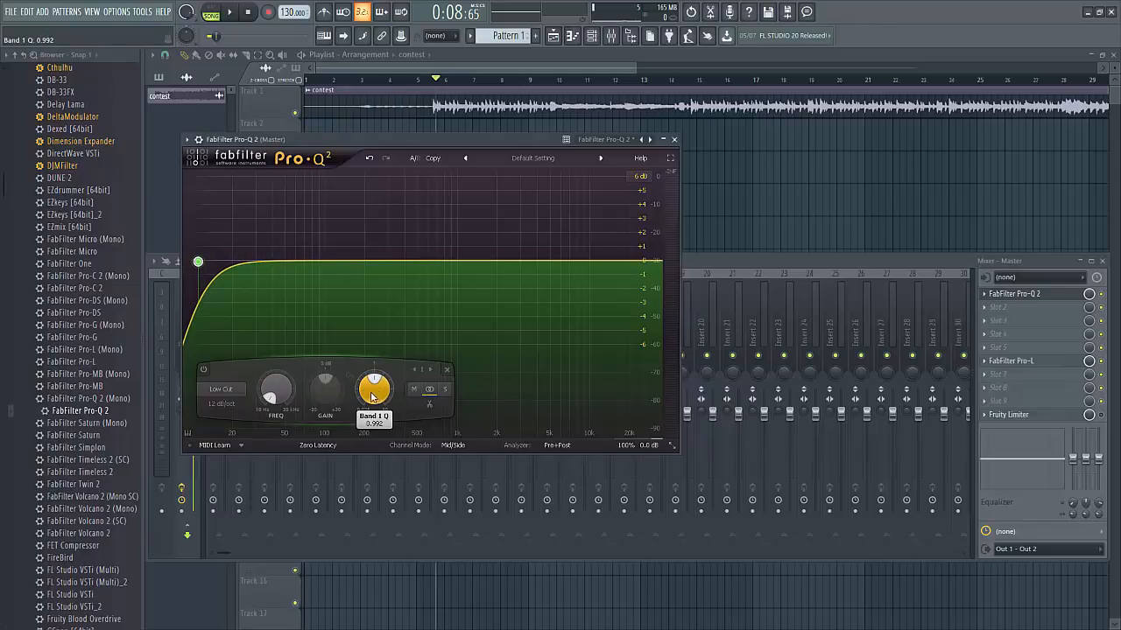
drag(371, 398, 366, 385)
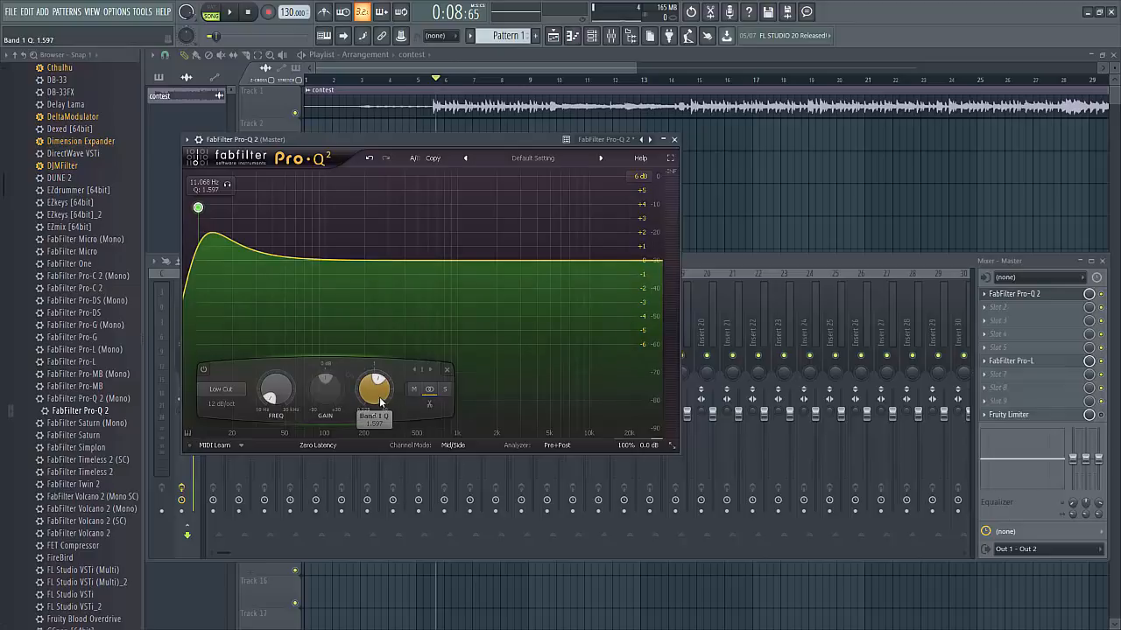
Step: Reset the low cut band's Q to 1, lower its frequency to 10 Hz, and audition the song
double_click(375, 397)
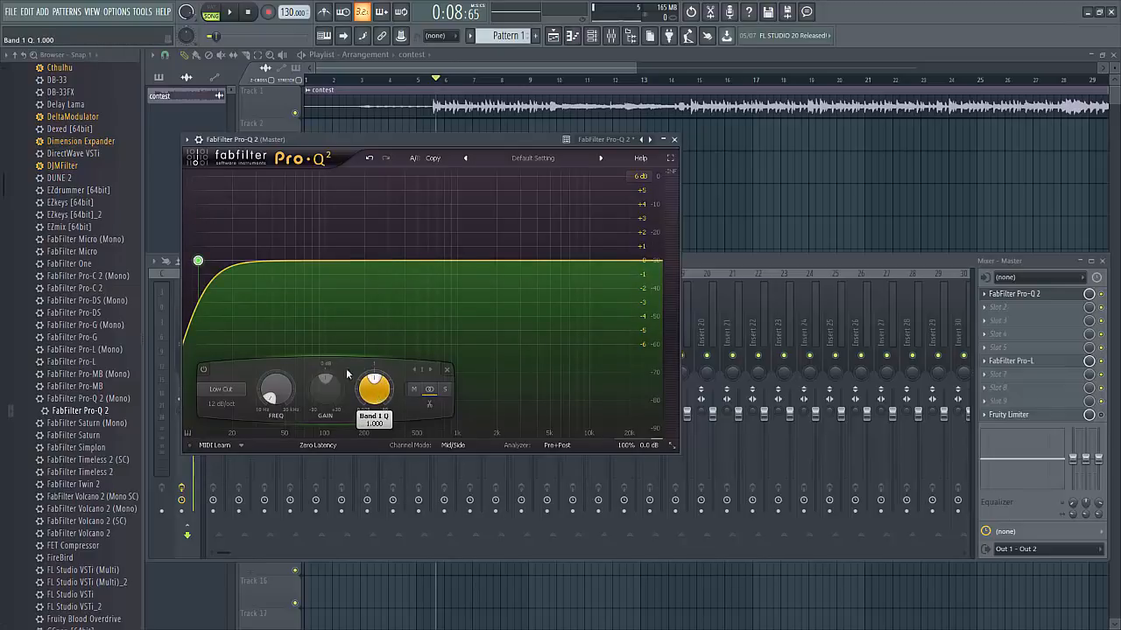
drag(230, 240, 213, 239)
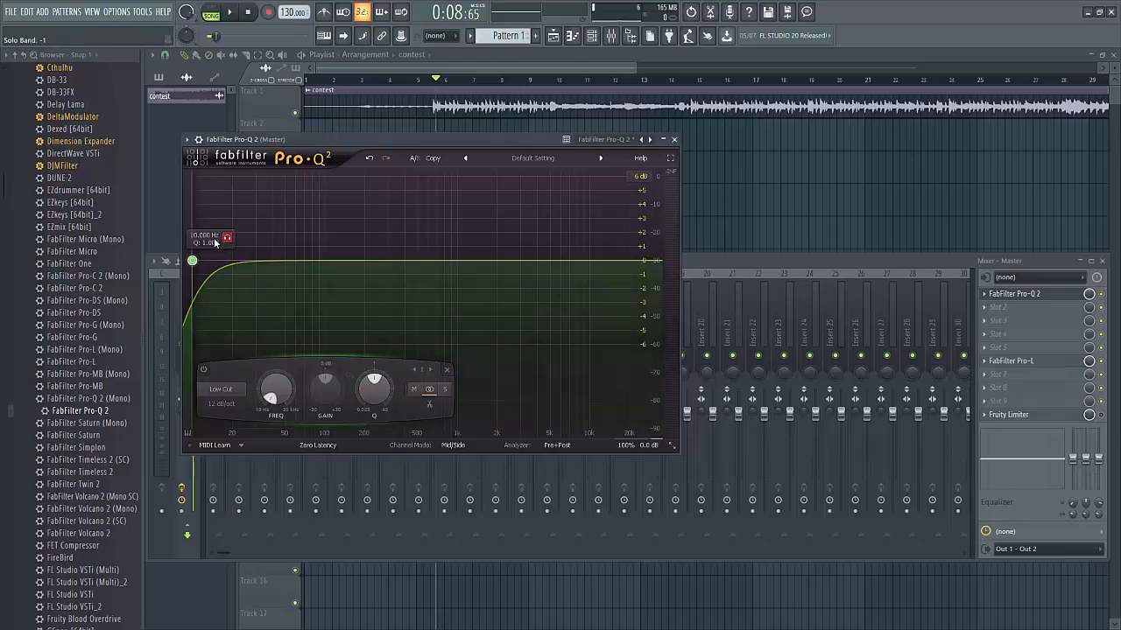
click(227, 239)
key(space)
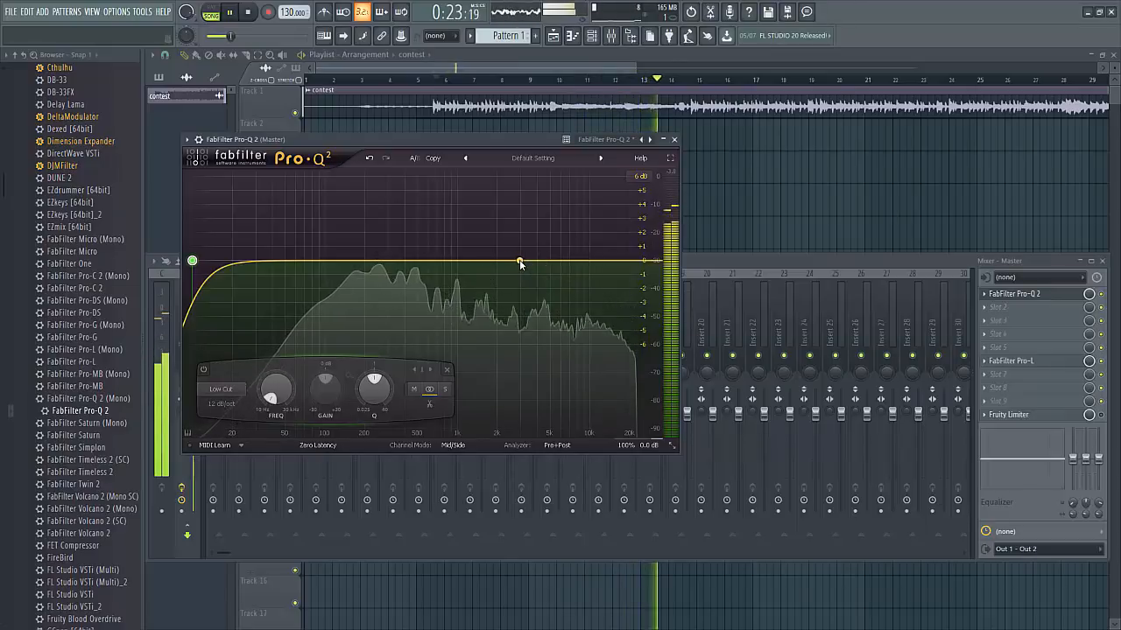
key(space)
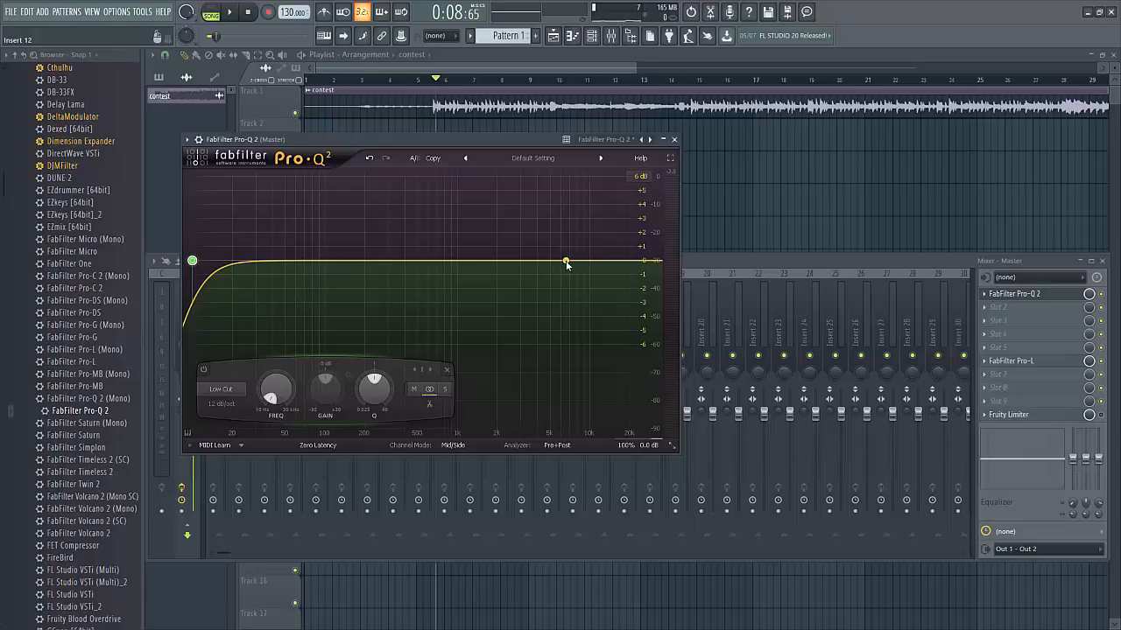
click(563, 261)
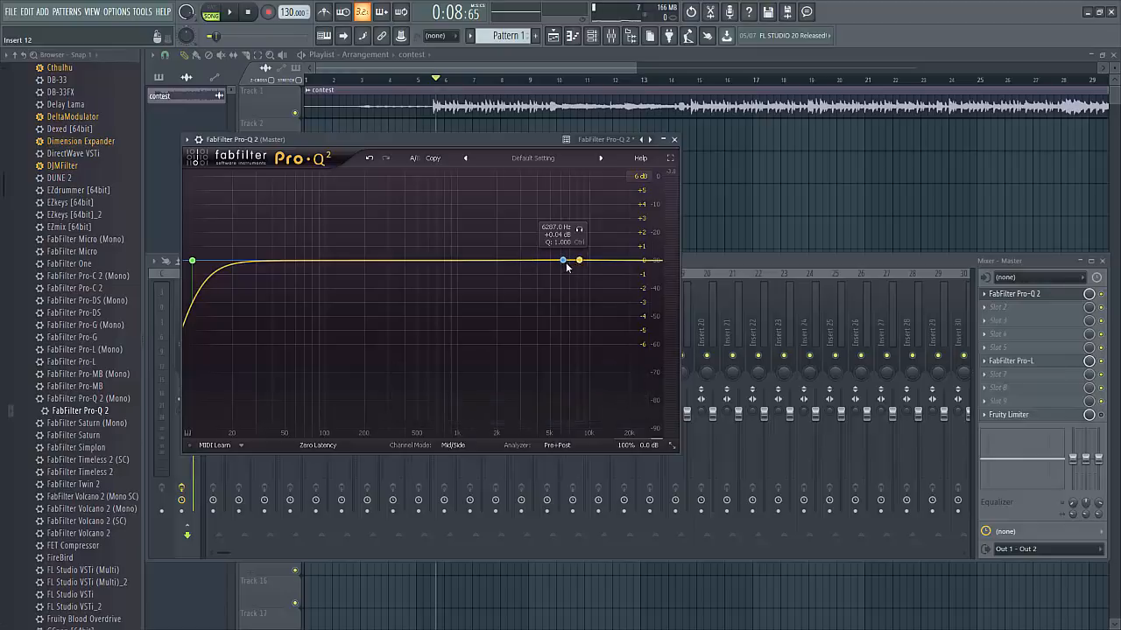
right_click(566, 264)
click(587, 341)
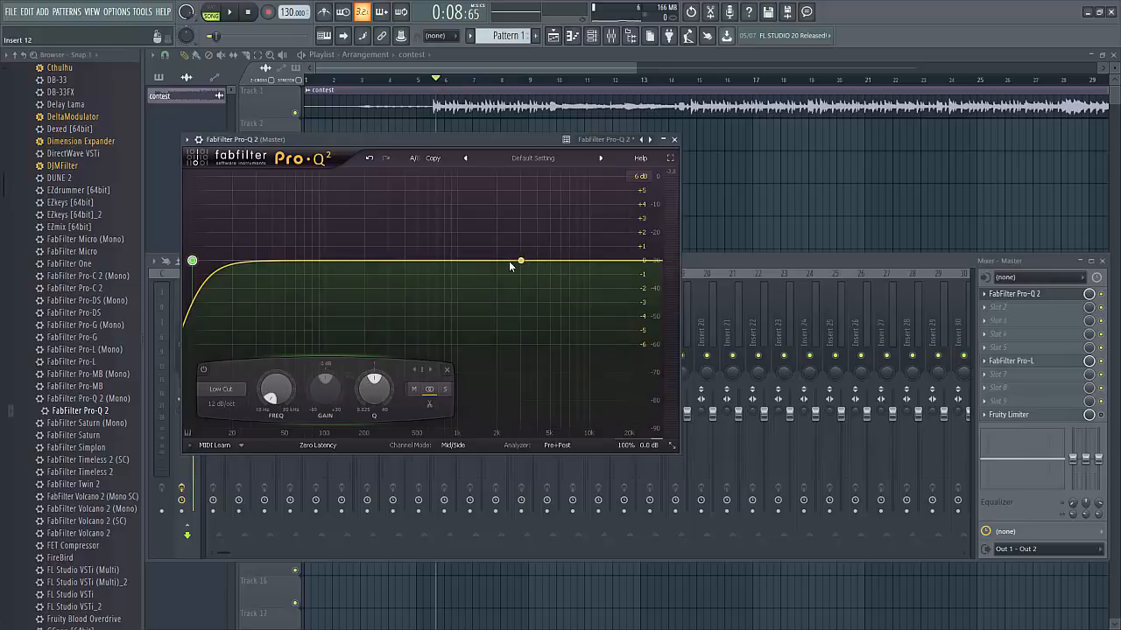
Step: Add a bell band near 3420 Hz with about 3.1 dB boost and Q about 3.2, and play the song from bar 10
drag(508, 260, 527, 242)
drag(567, 385, 515, 385)
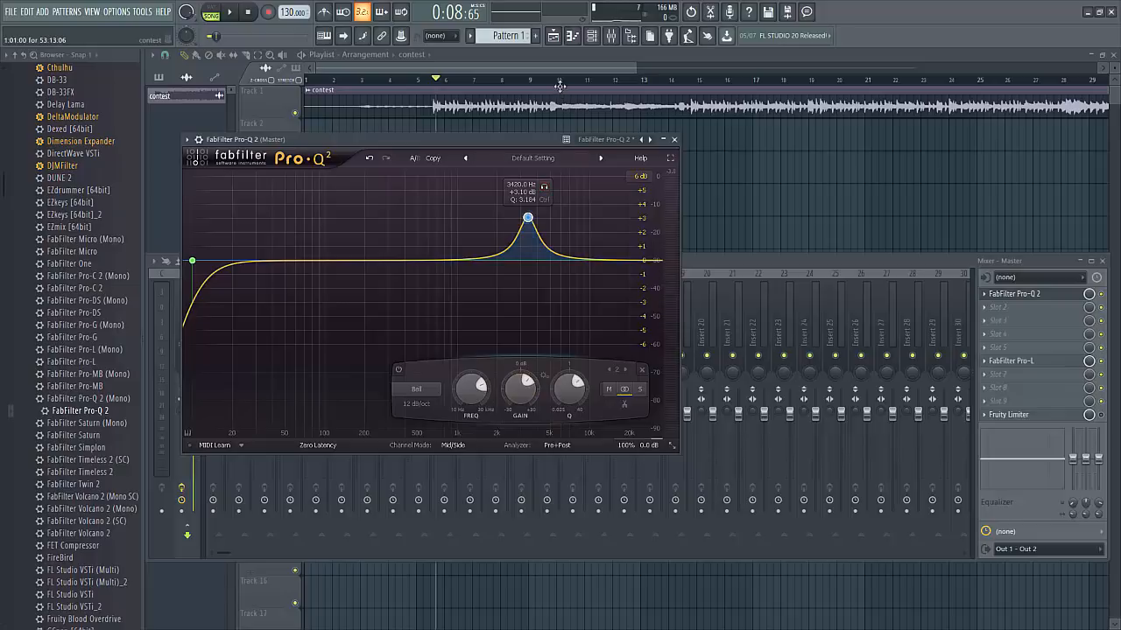
click(563, 84)
key(space)
click(610, 35)
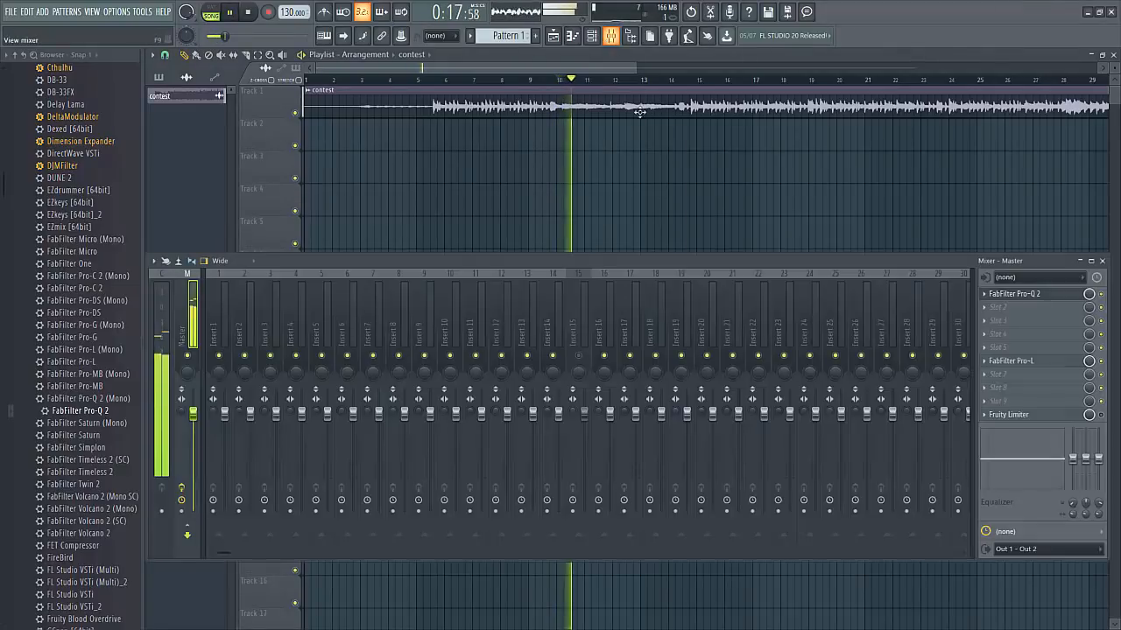
click(999, 298)
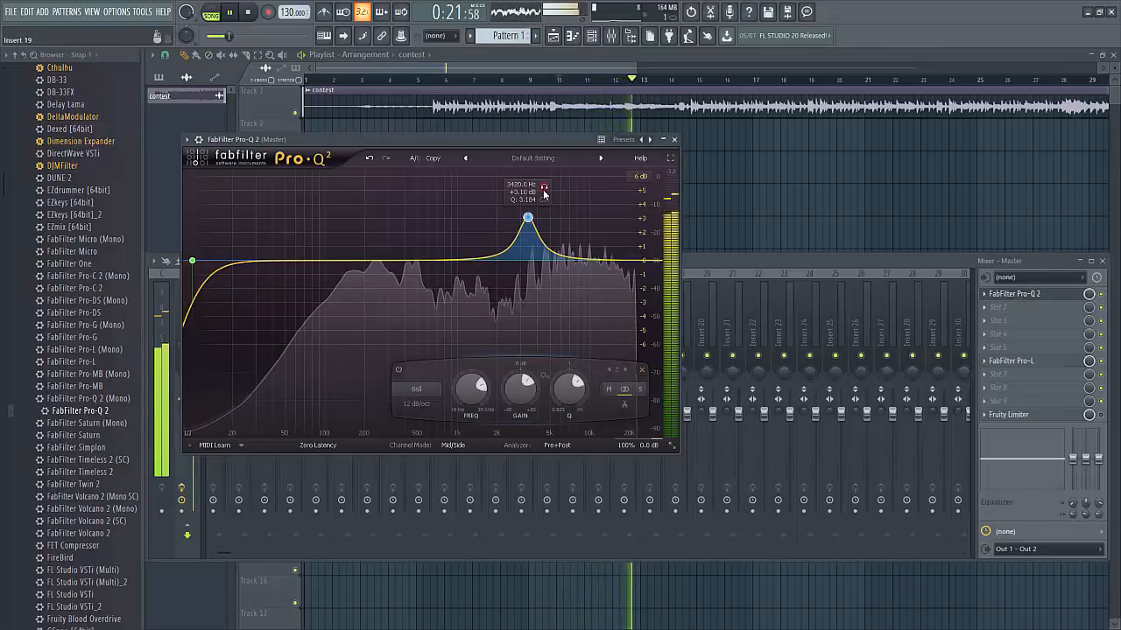
Step: Sweep the soloed high-mid bell up to about 4450 Hz, reduce its gain to about +1 dB, and audition it
drag(544, 190, 561, 193)
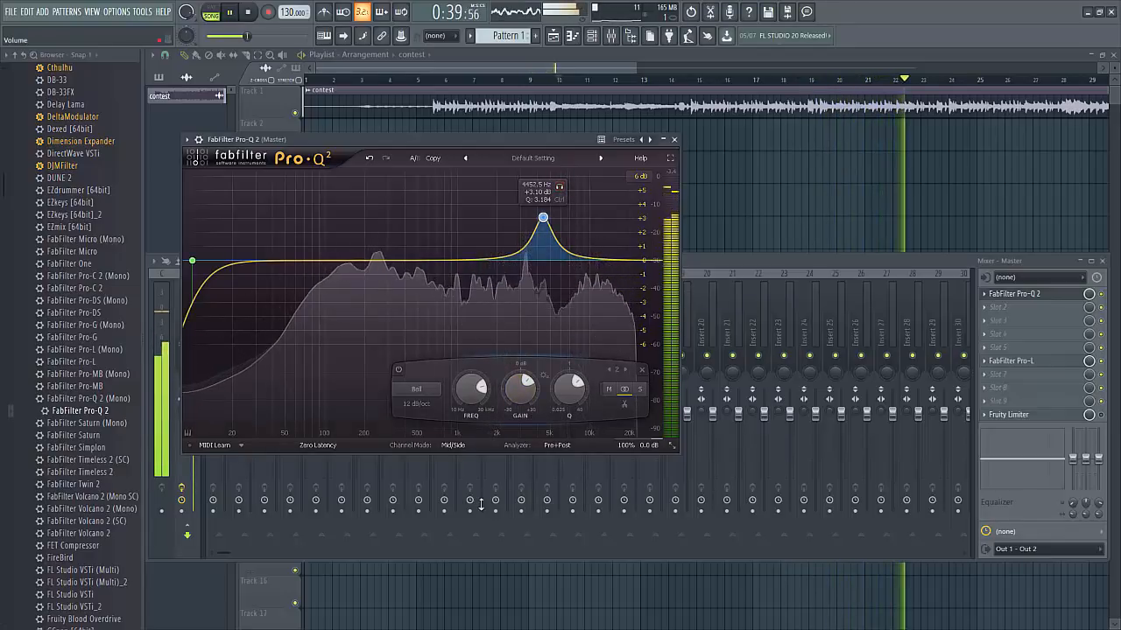
scroll(518, 398, down, 5)
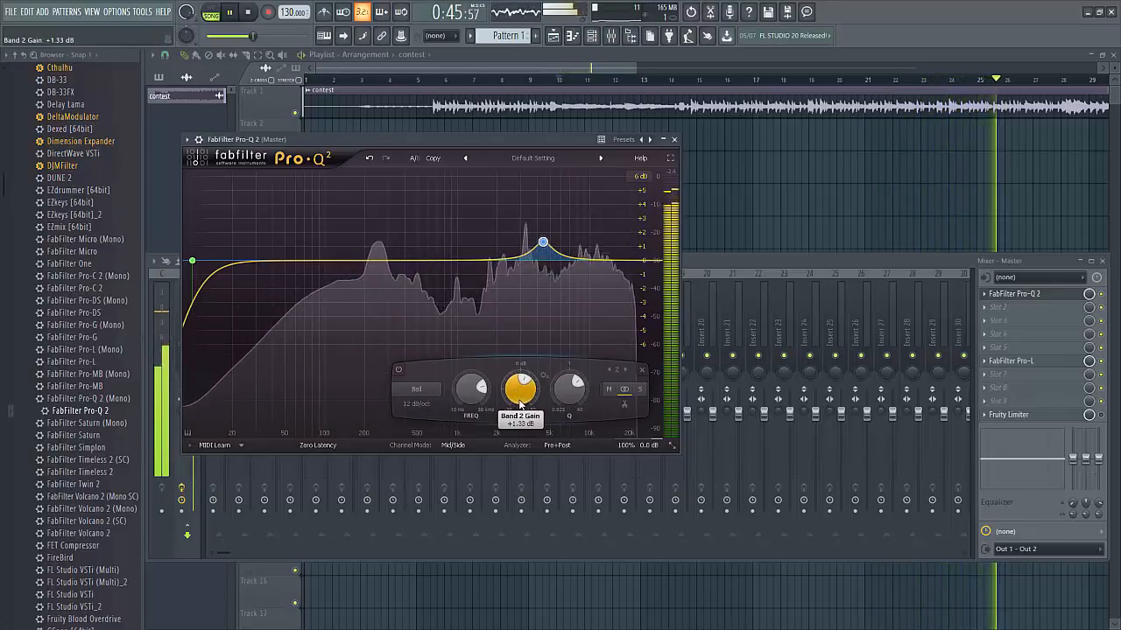
key(space)
scroll(521, 403, down, 1)
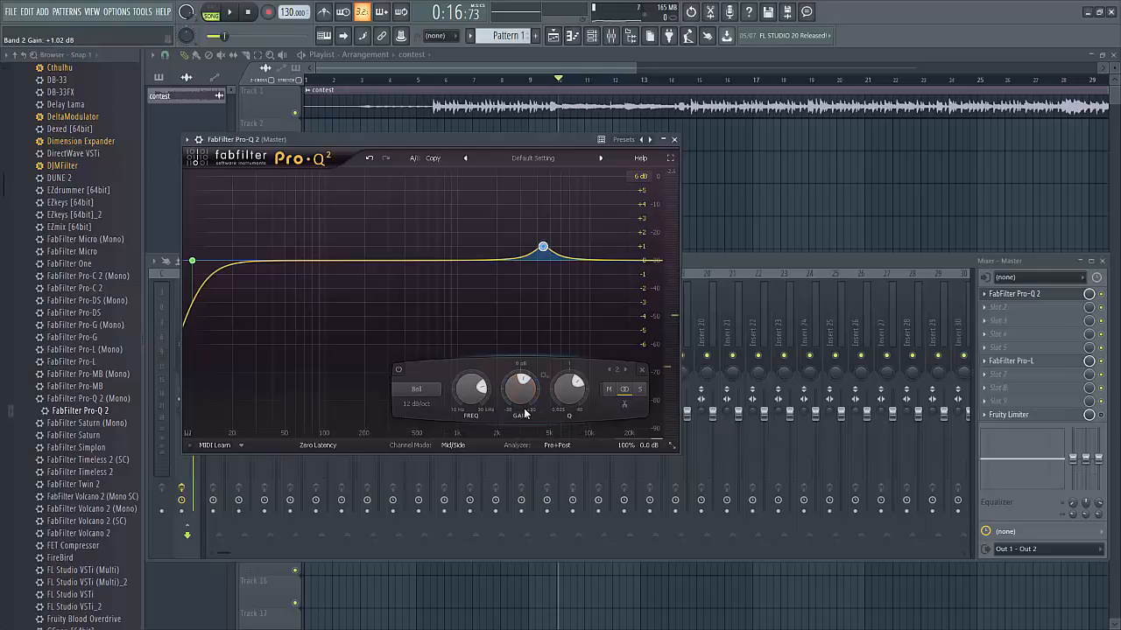
key(space)
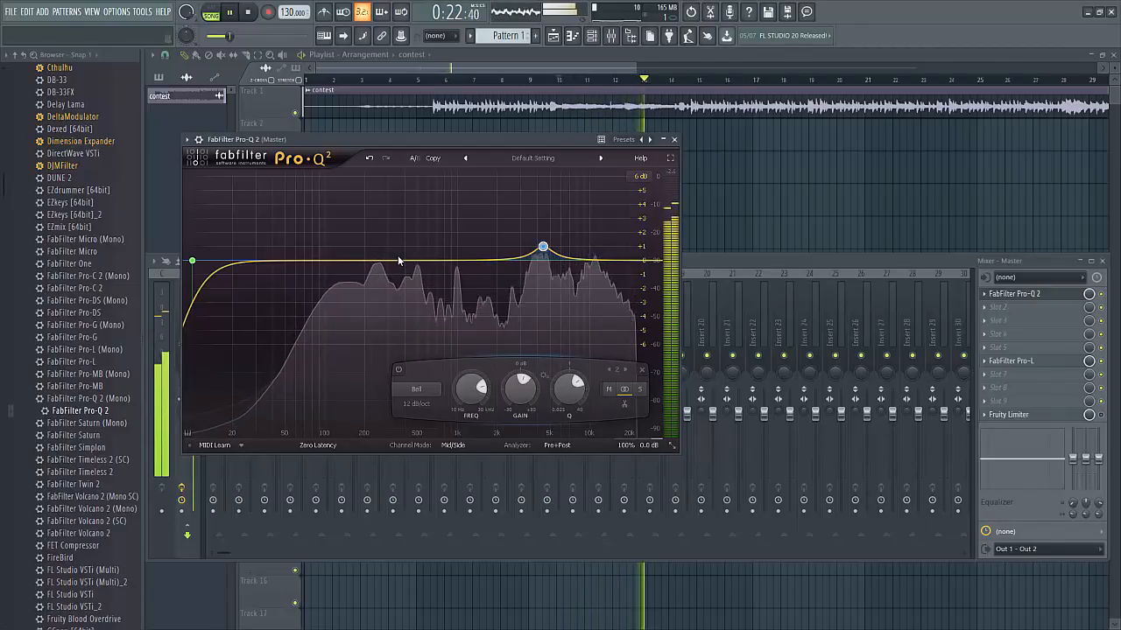
key(space)
Step: Add a second bell band near 382 Hz with about 3 dB boost and Q about 4.7
drag(398, 260, 401, 224)
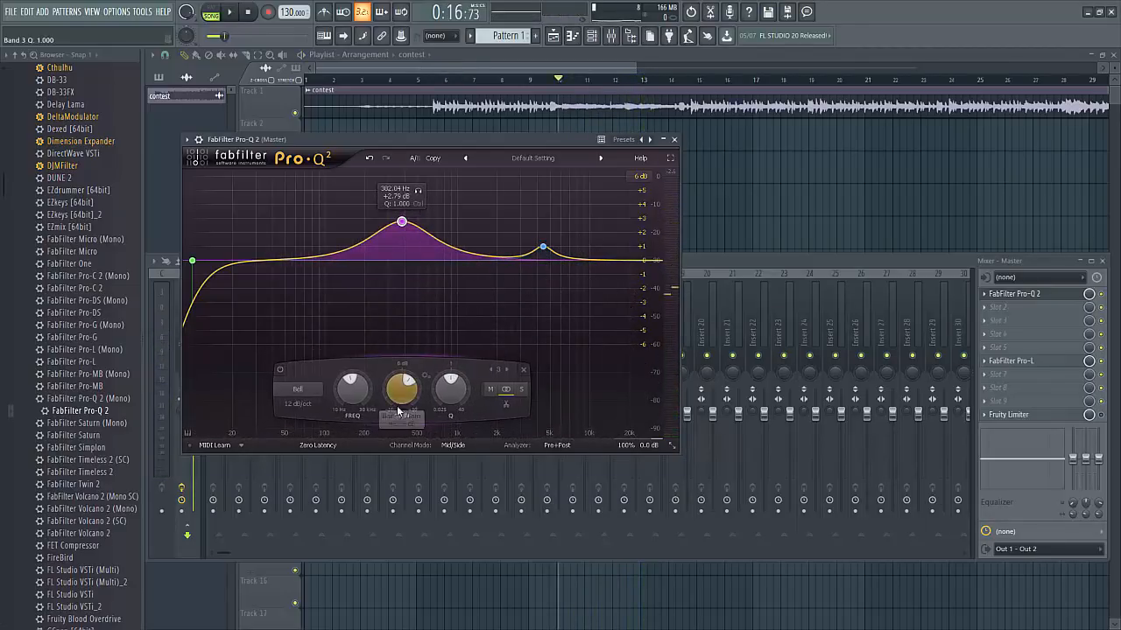
scroll(401, 407, down, 3)
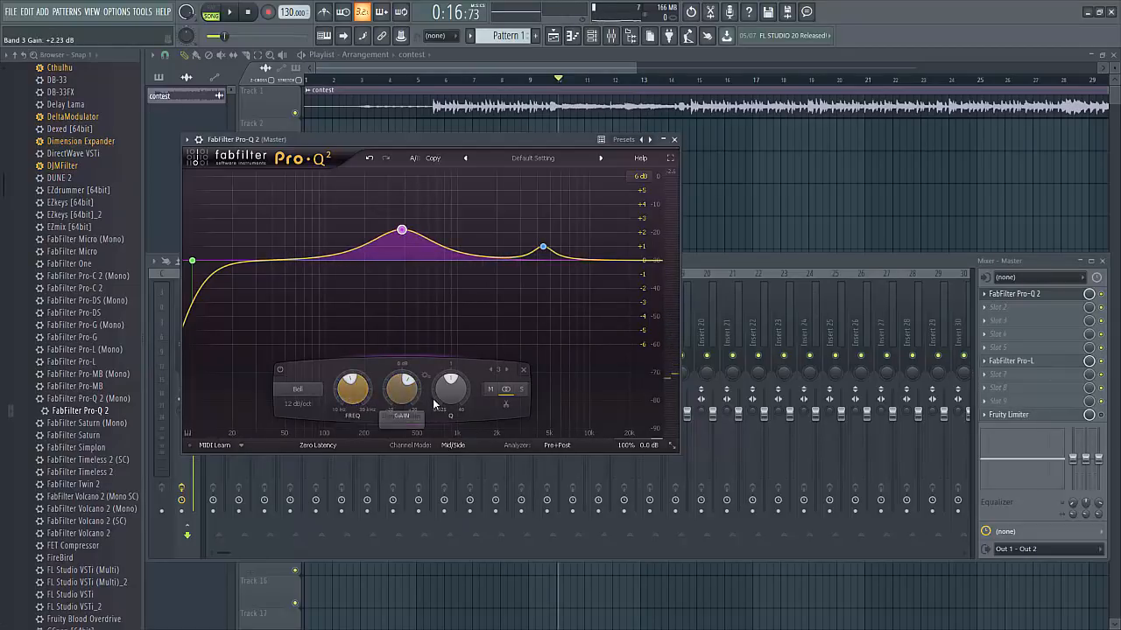
scroll(448, 390, up, 3)
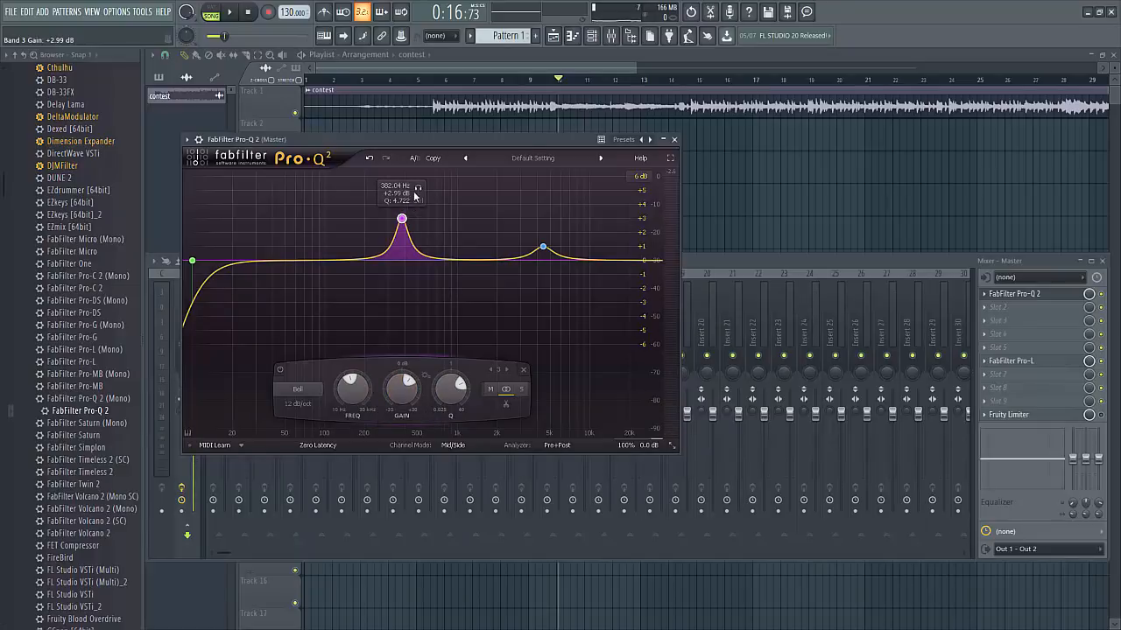
Step: Sweep the soloed low-mid bell down to about 144 Hz, set it to about -0.67 dB with Q about 5.3, and audition it
key(space)
drag(415, 193, 360, 188)
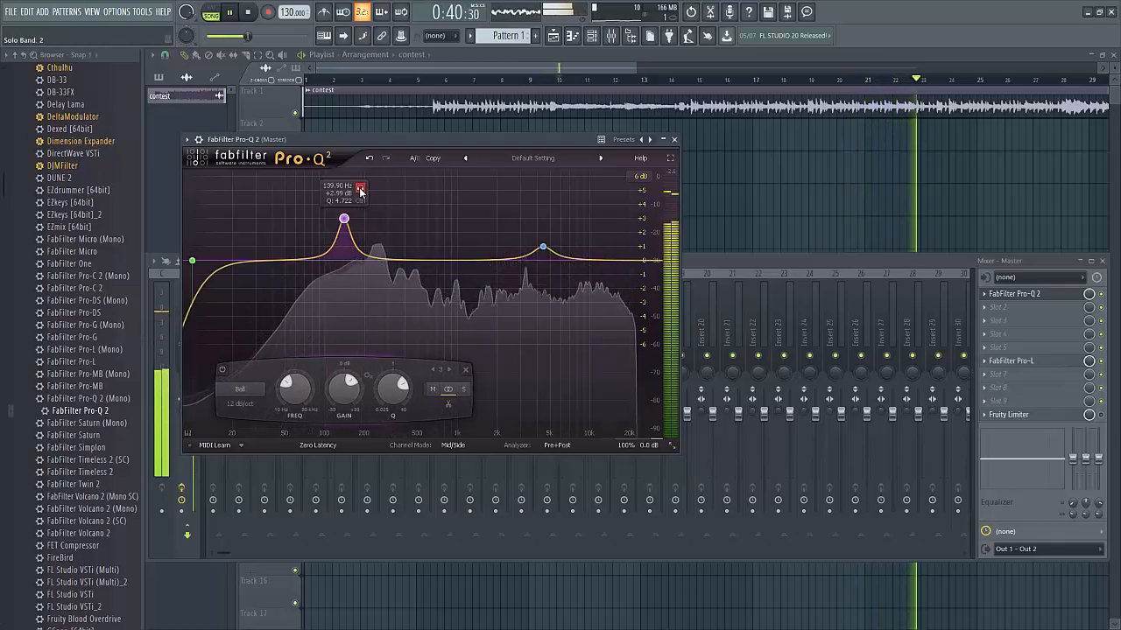
scroll(342, 423, down, 6)
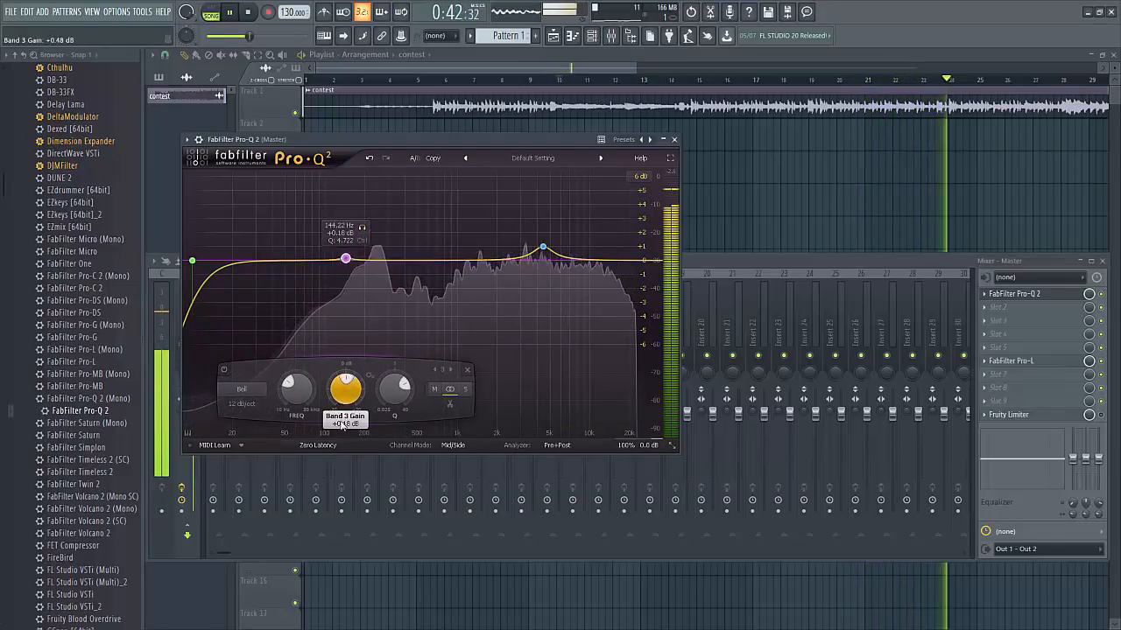
key(space)
scroll(343, 424, up, 1)
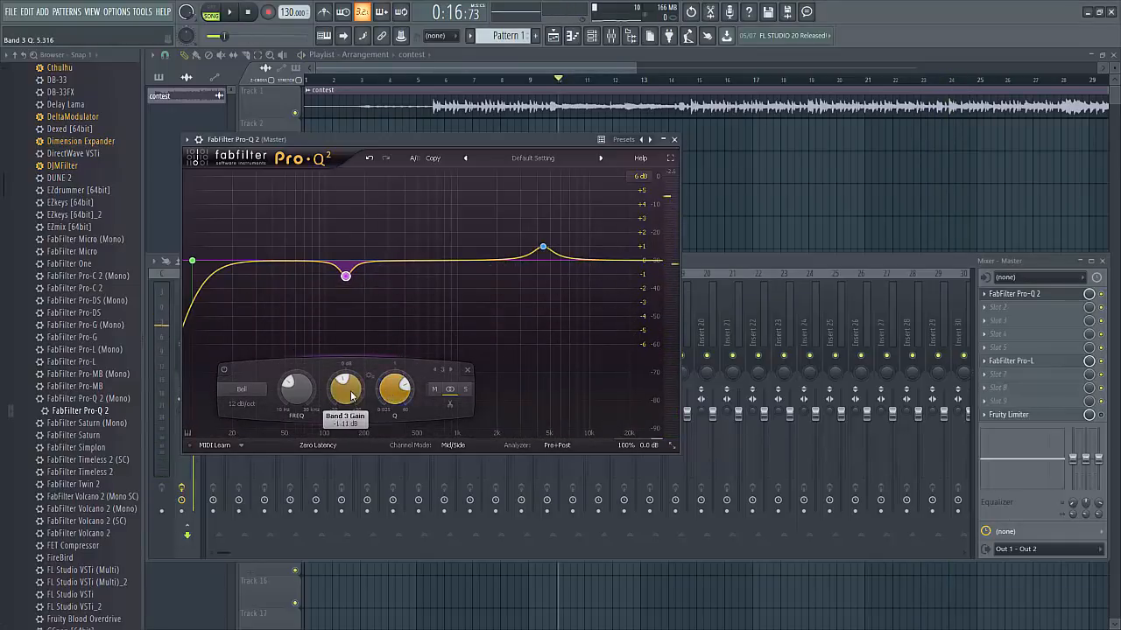
mouse_move(347, 278)
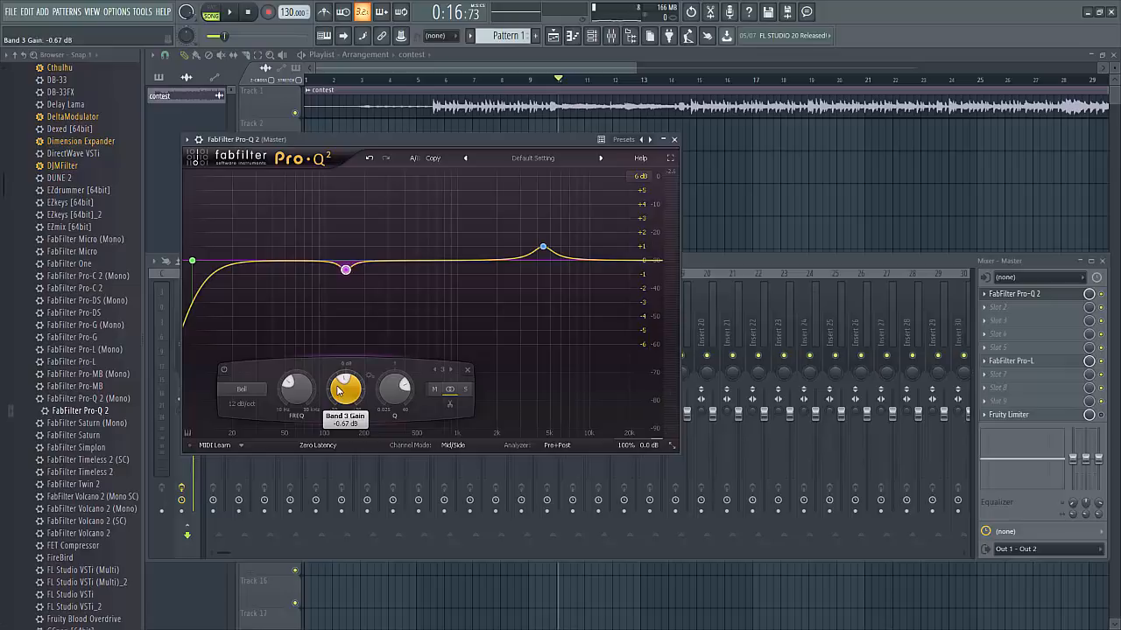
key(space)
mouse_move(359, 301)
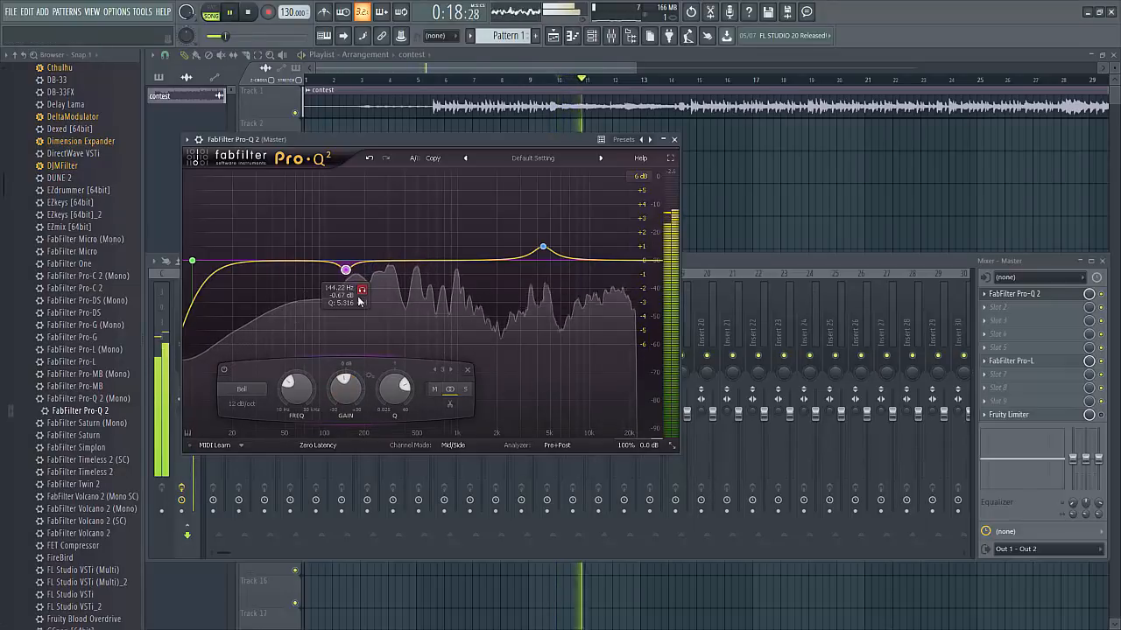
key(space)
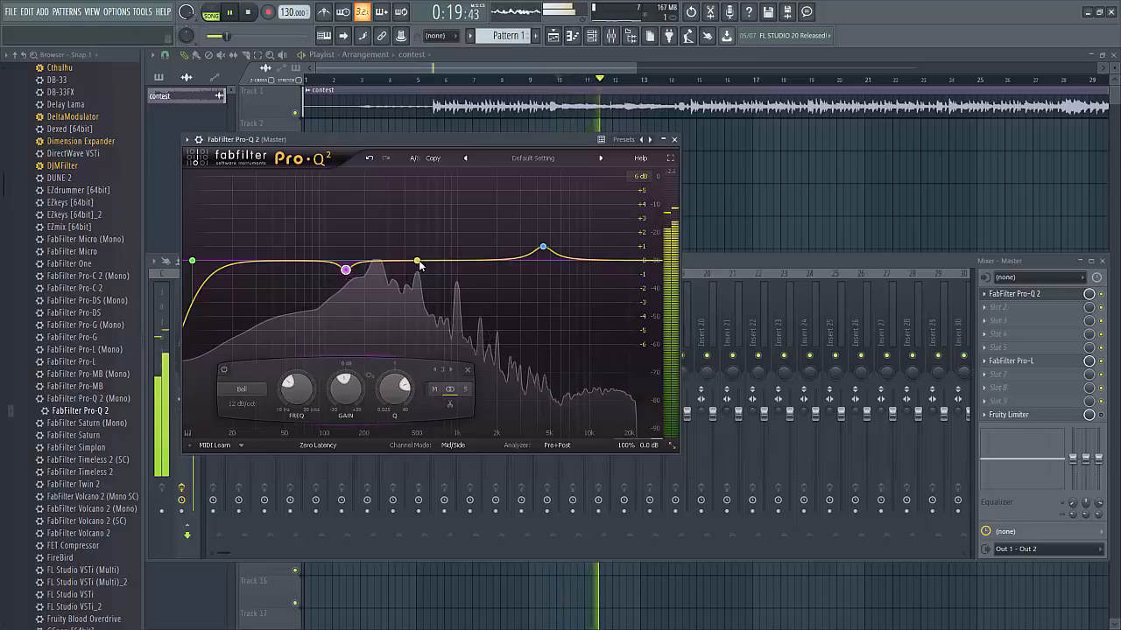
Step: Add a third bell band near 754 Hz with about 3.7 dB boost and Q about 5.8
drag(425, 261, 440, 231)
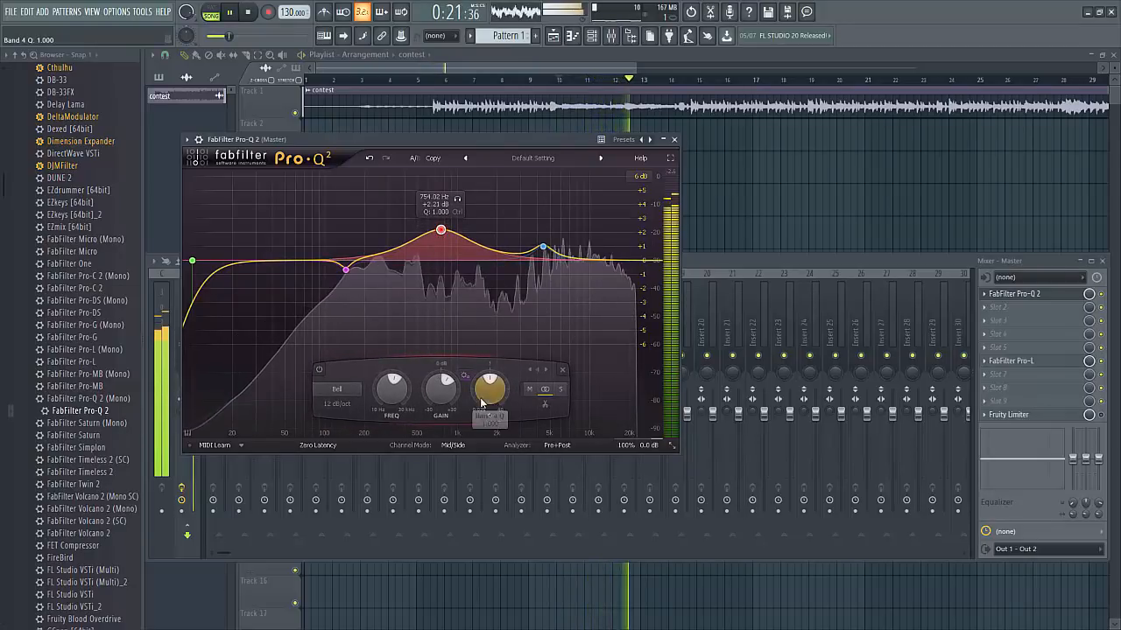
drag(484, 402, 430, 381)
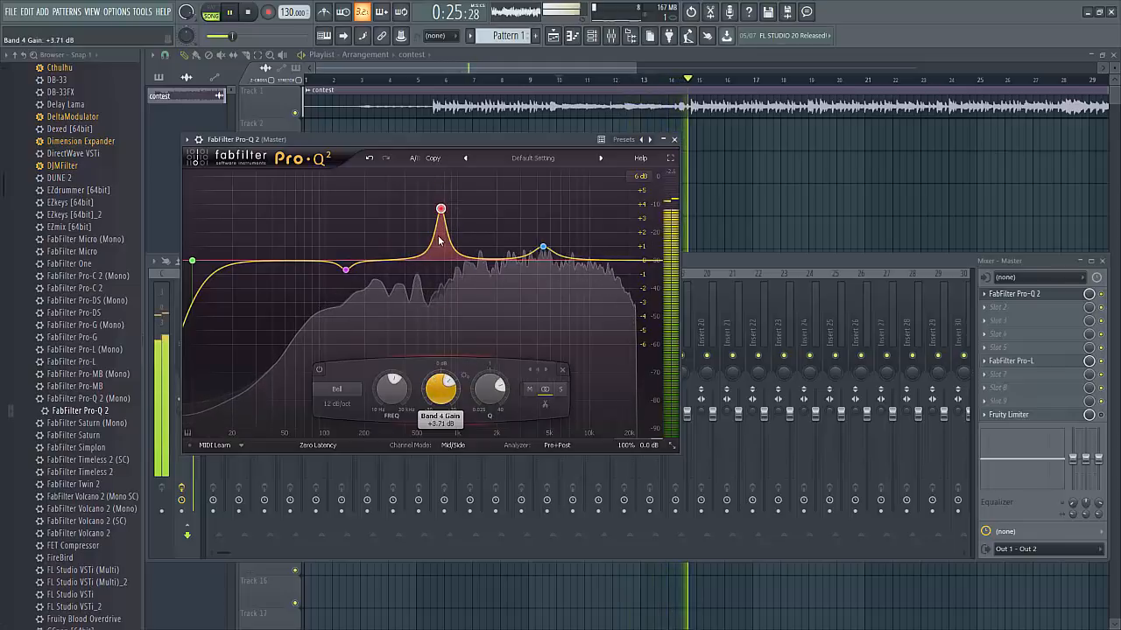
key(space)
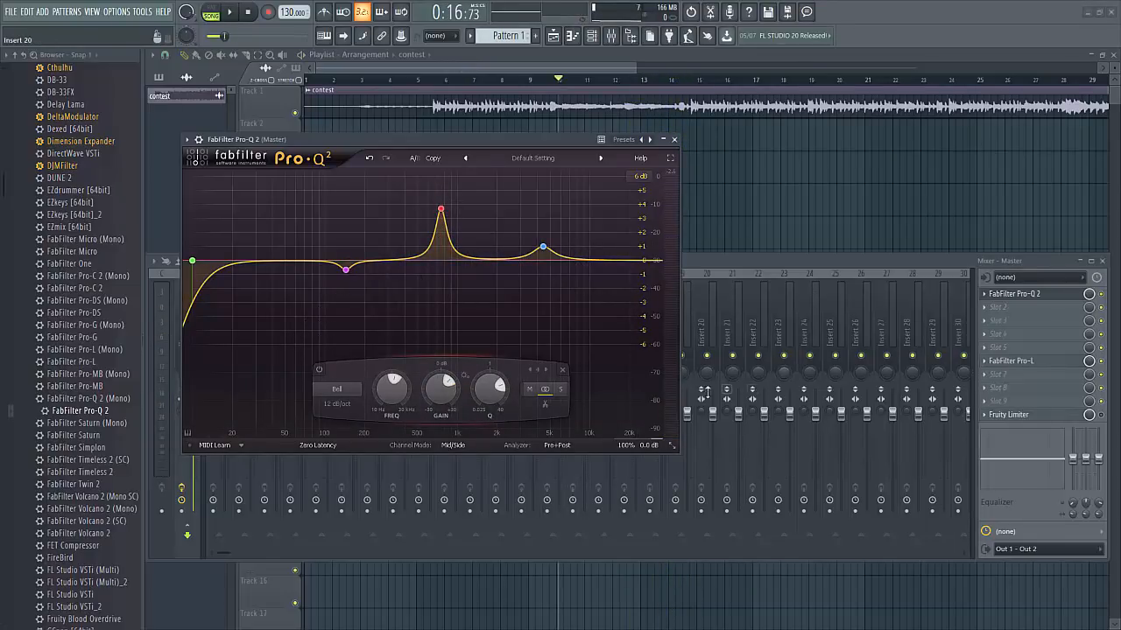
Step: Sweep the soloed 754 Hz bell to about 905 Hz during playback and set its gain to about -0.42 dB
mouse_move(448, 213)
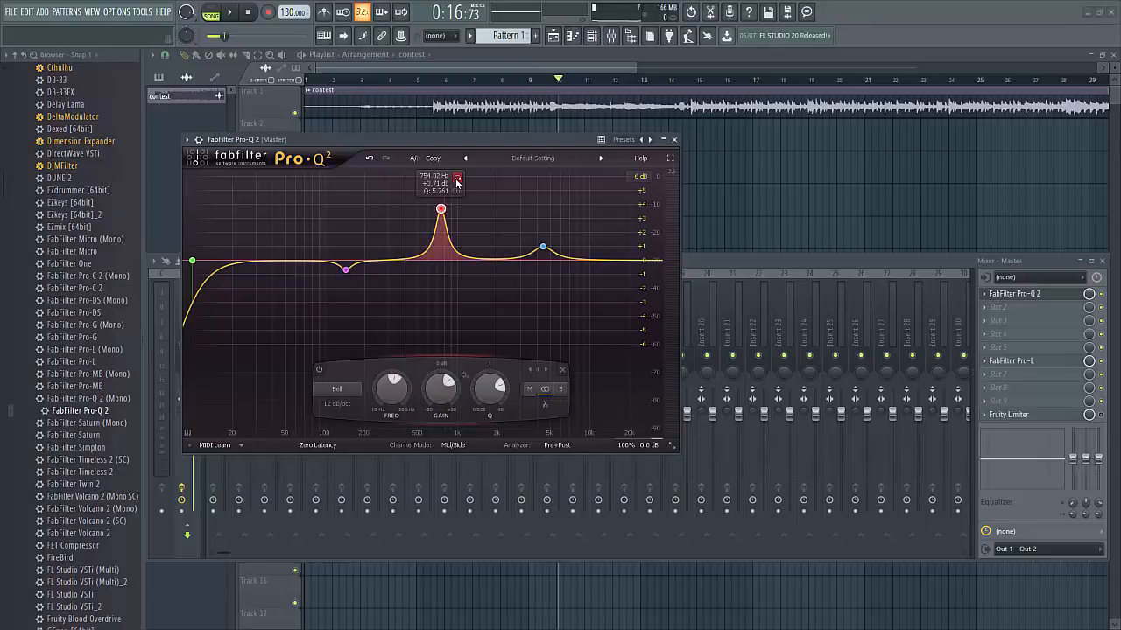
click(237, 14)
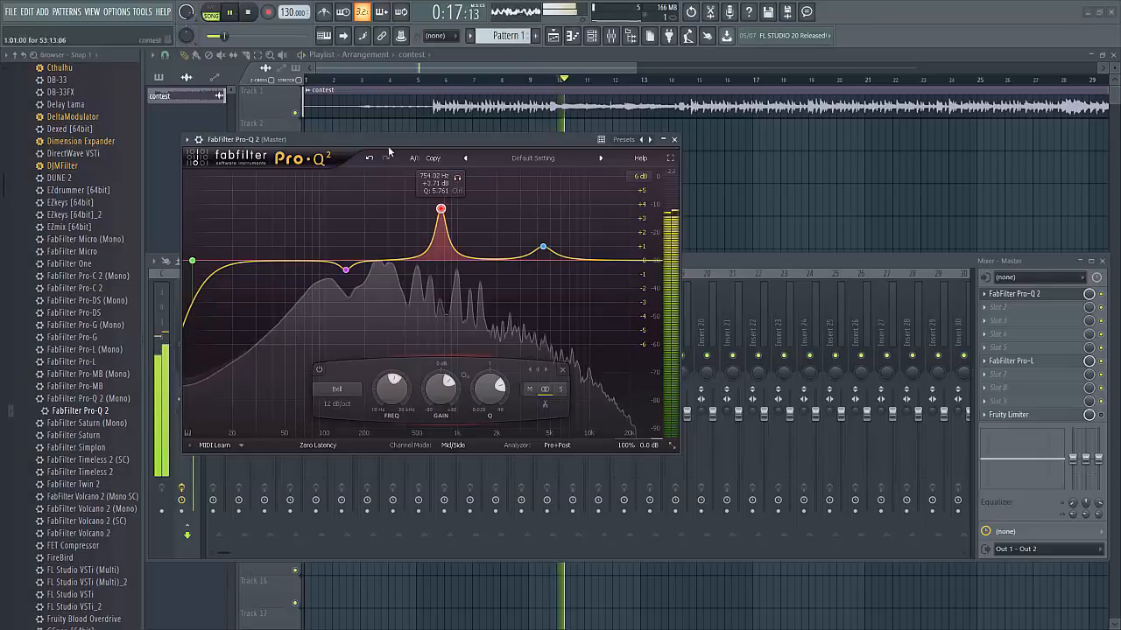
drag(440, 209, 474, 190)
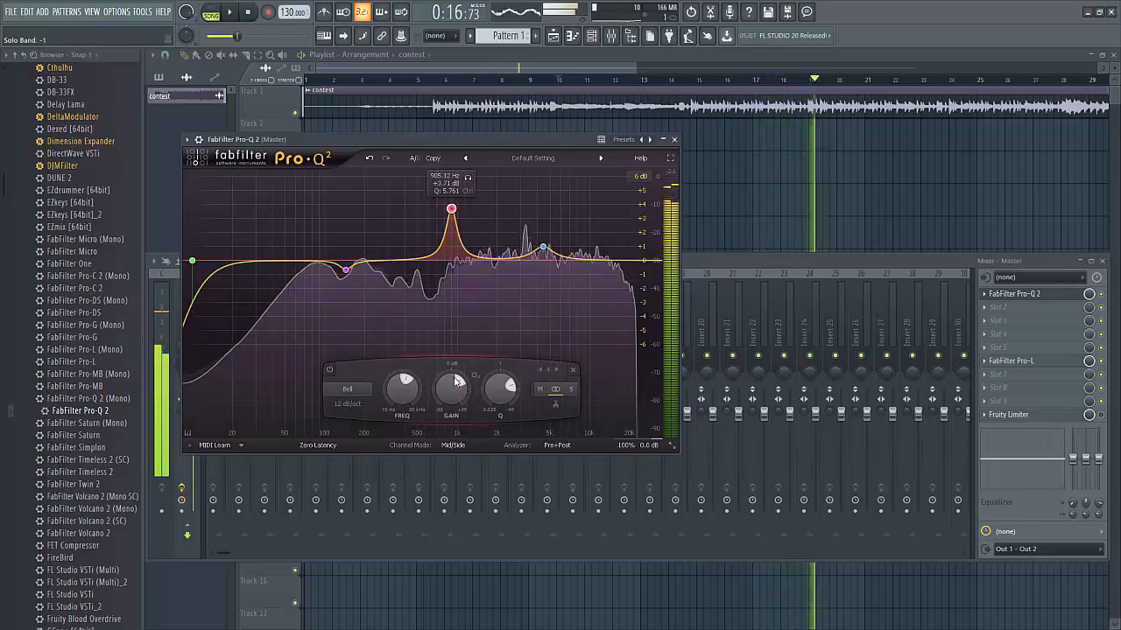
drag(452, 386, 452, 420)
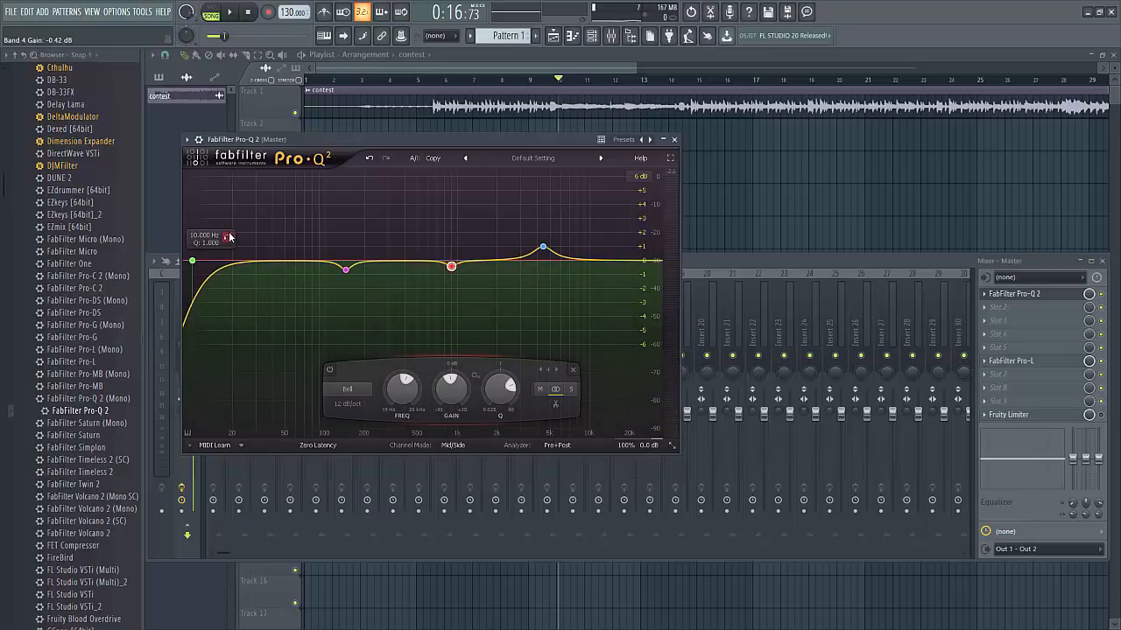
Step: Play the song to check the EQ, comparing the Master track with its effects bypassed and enabled
click(193, 261)
key(space)
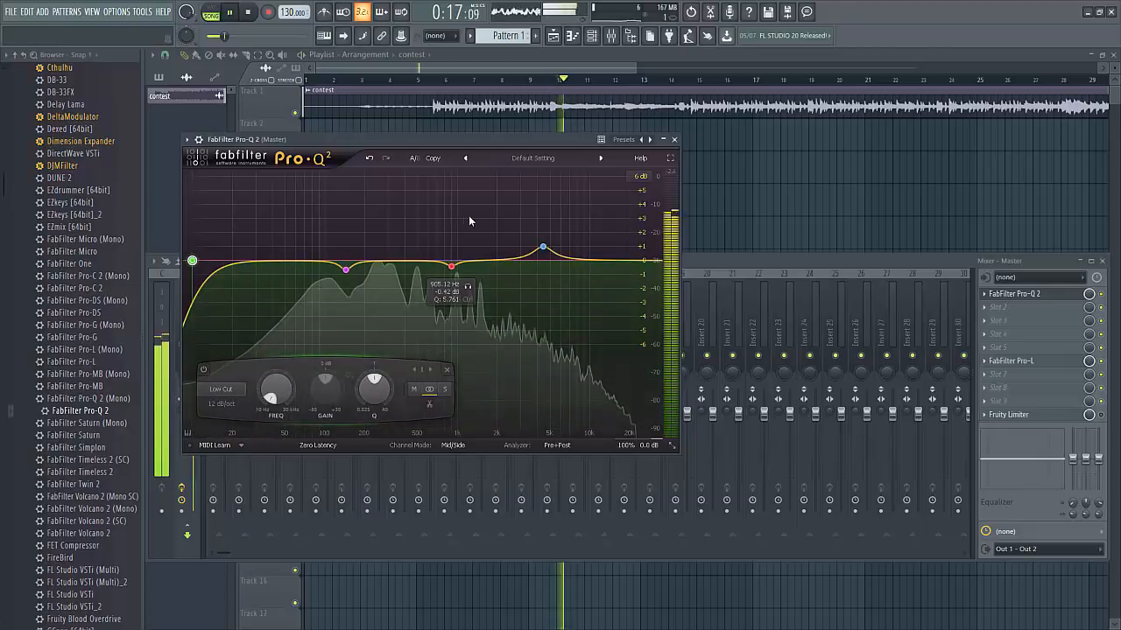
key(space)
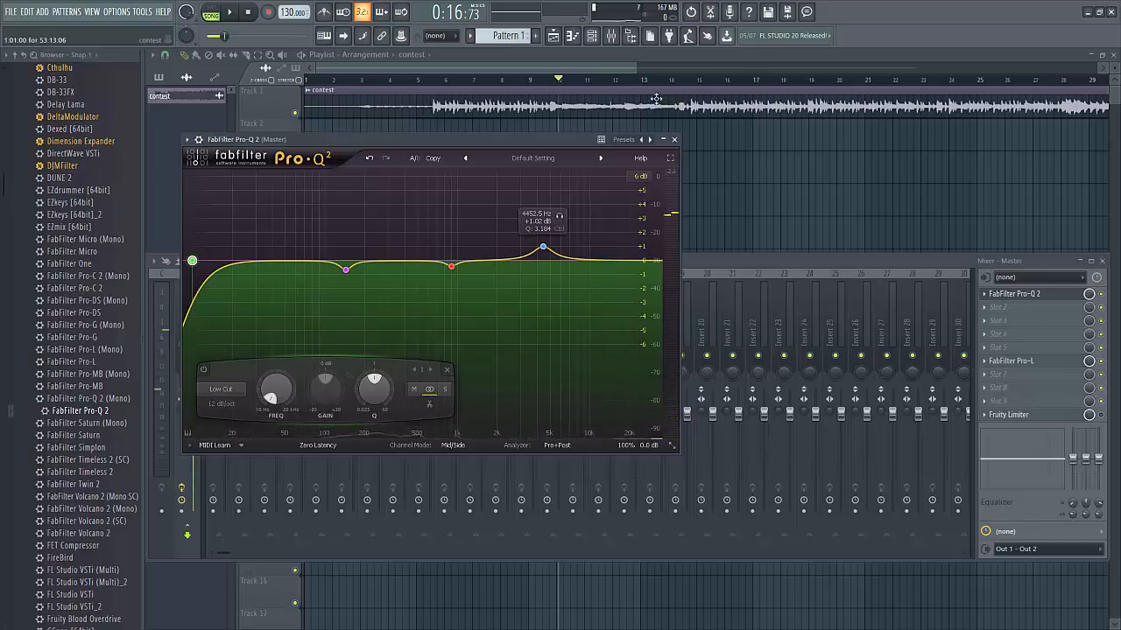
click(611, 36)
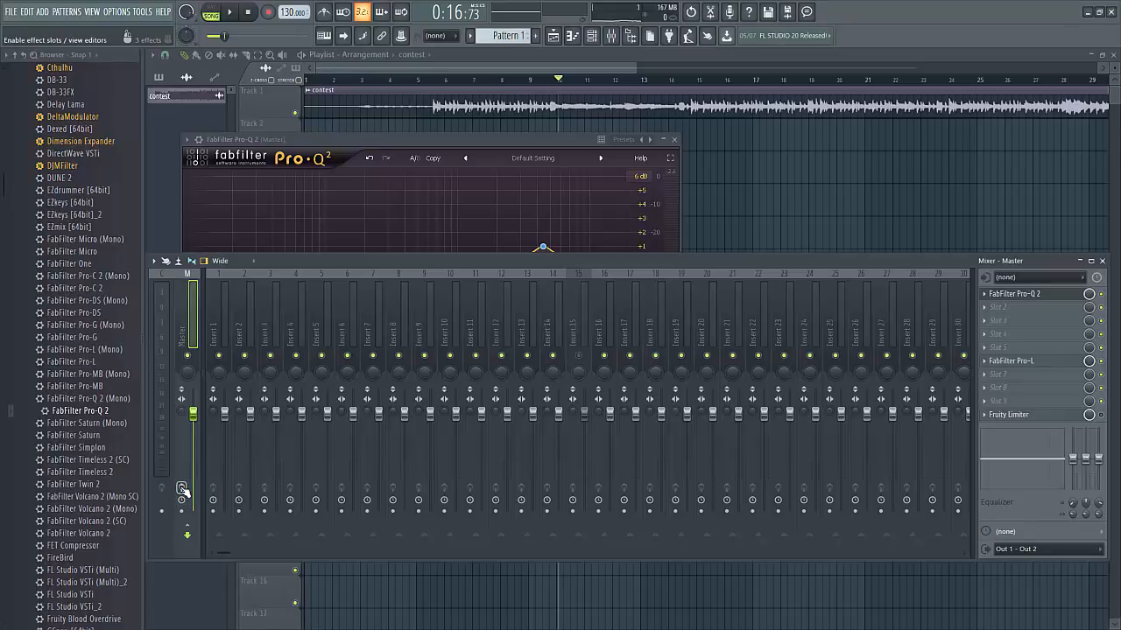
key(space)
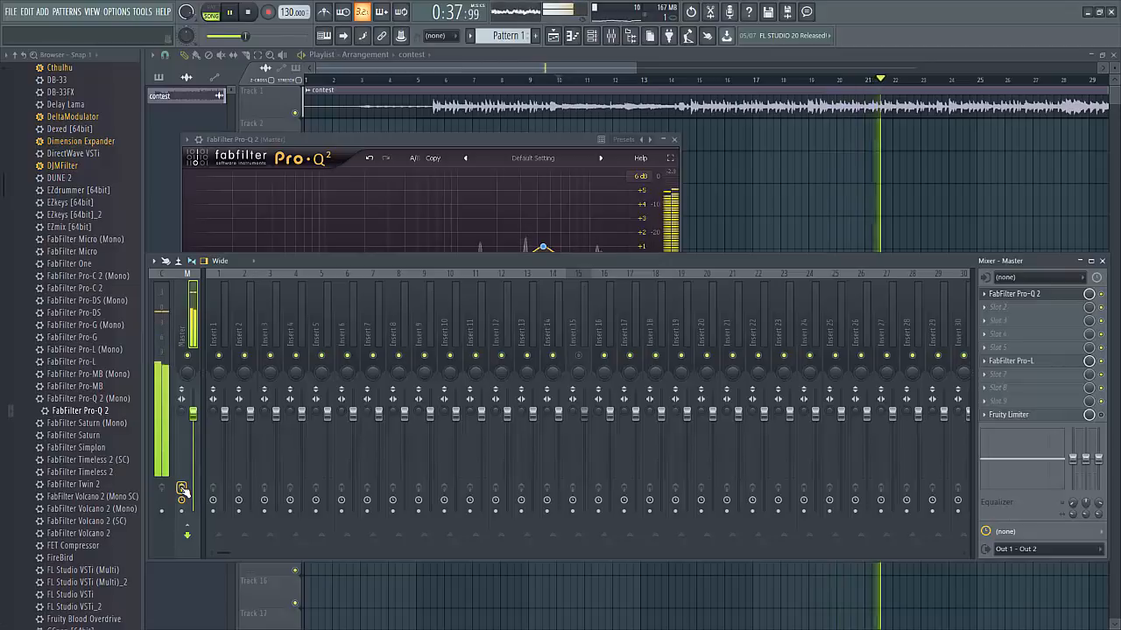
key(space)
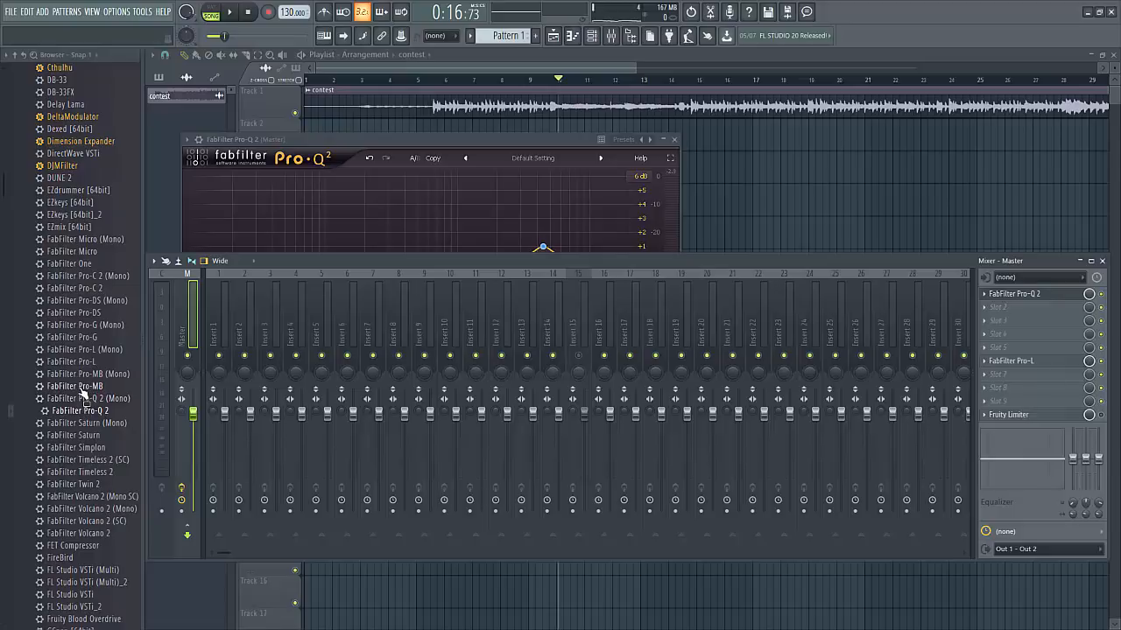
Step: Load FabFilter Pro-MB into the Master track's second effect slot
drag(85, 388, 345, 392)
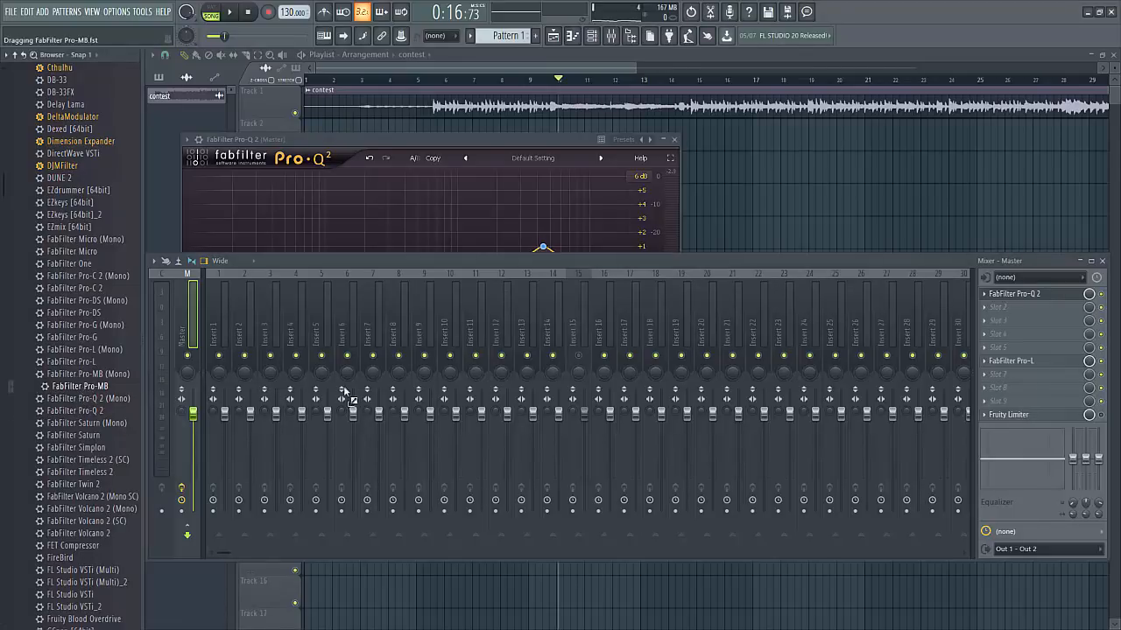
drag(969, 350, 298, 344)
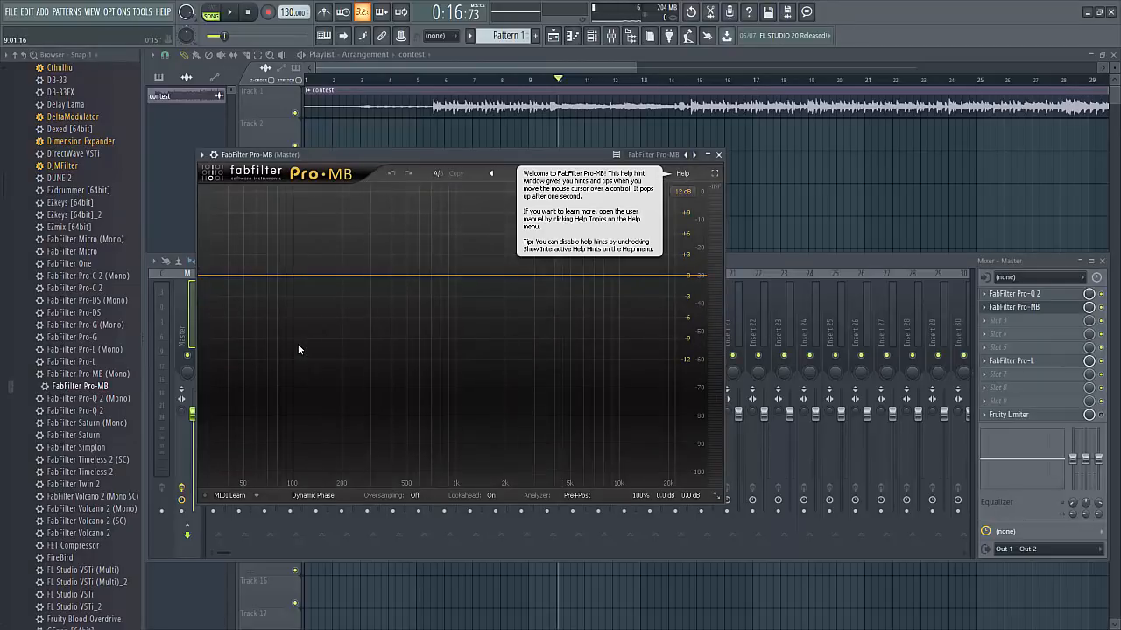
Step: Play the song from around bar 28 and add a low-frequency compression band from about 61 to 200 Hz in Pro-MB
key(F12)
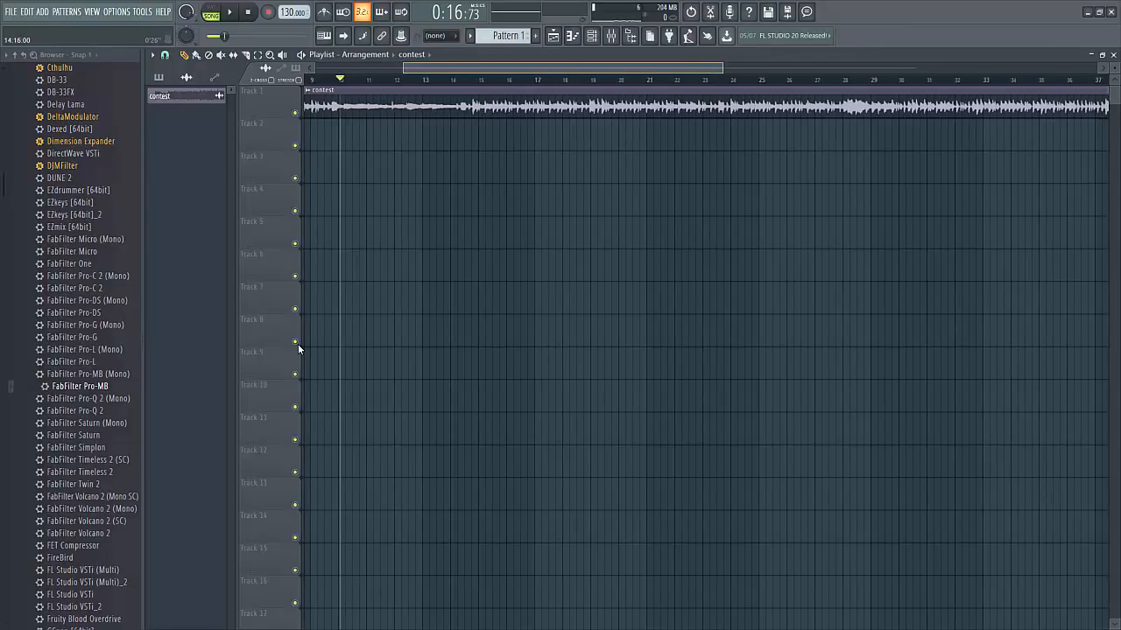
key(space)
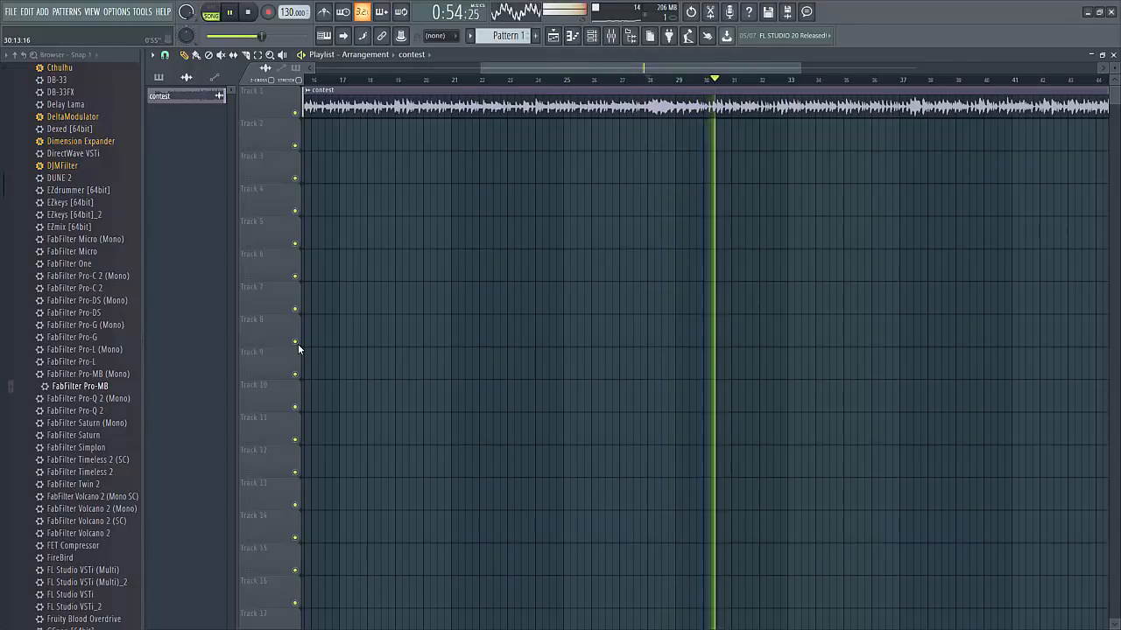
key(F9)
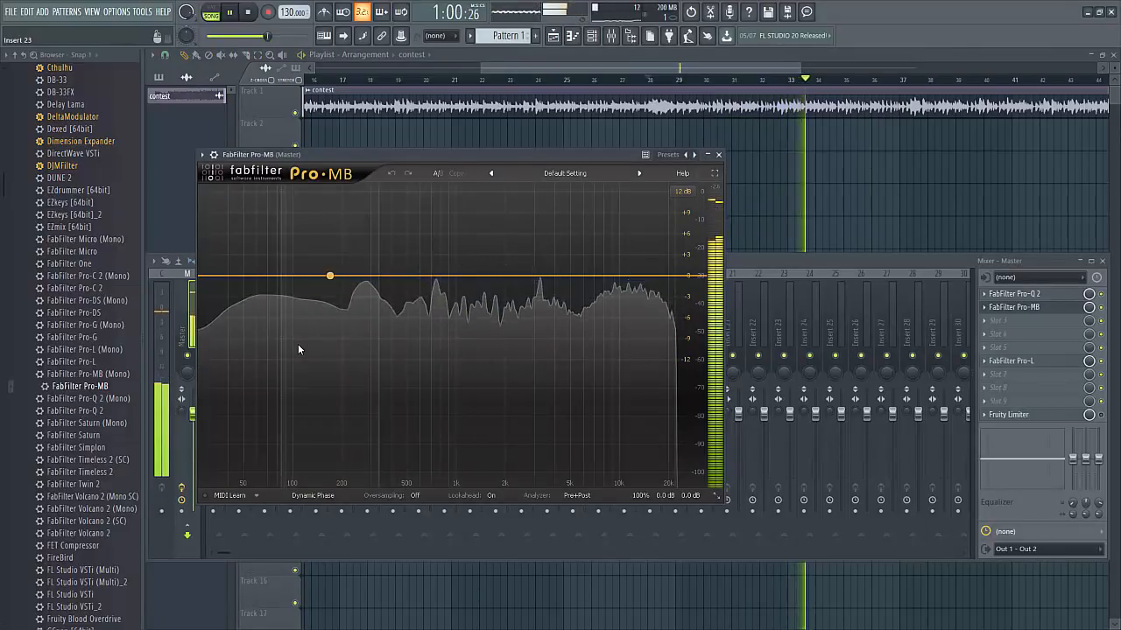
key(space)
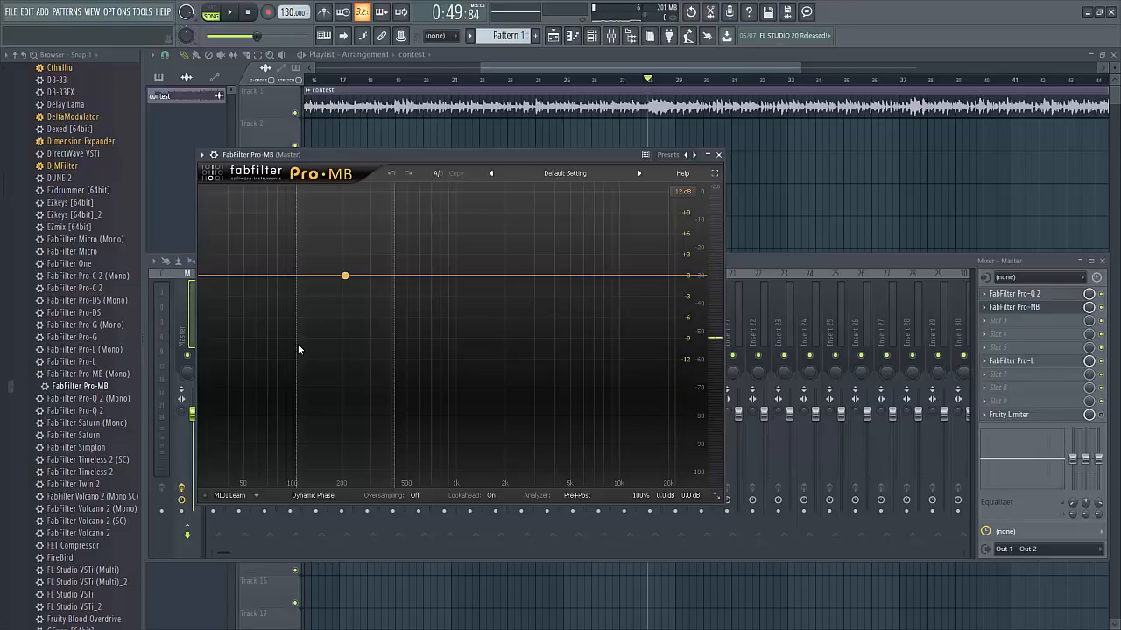
key(space)
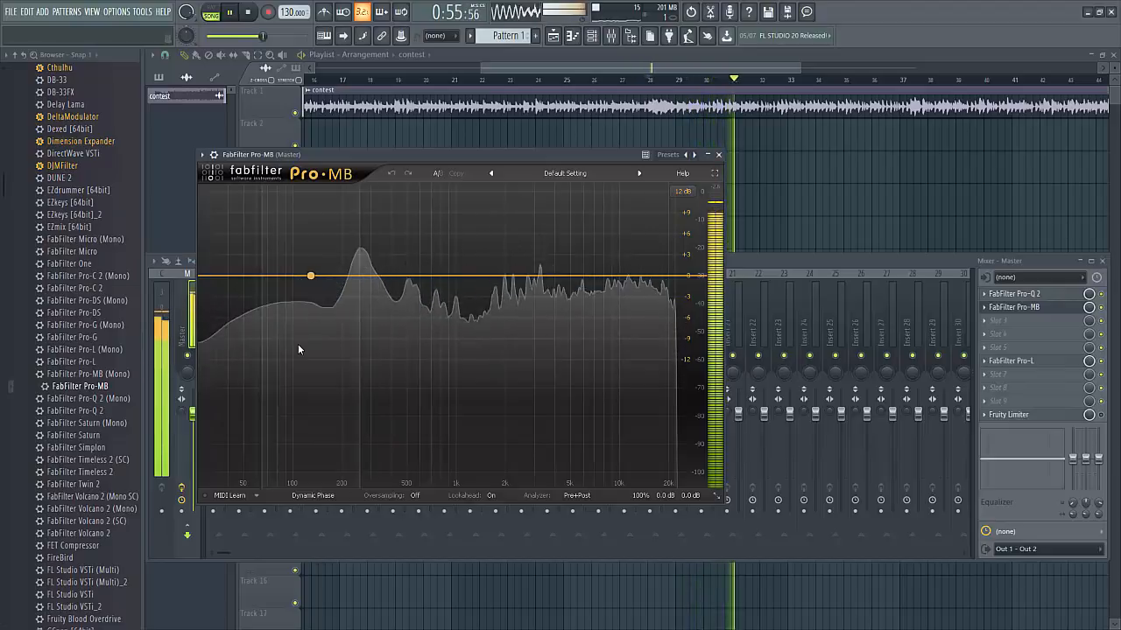
click(297, 348)
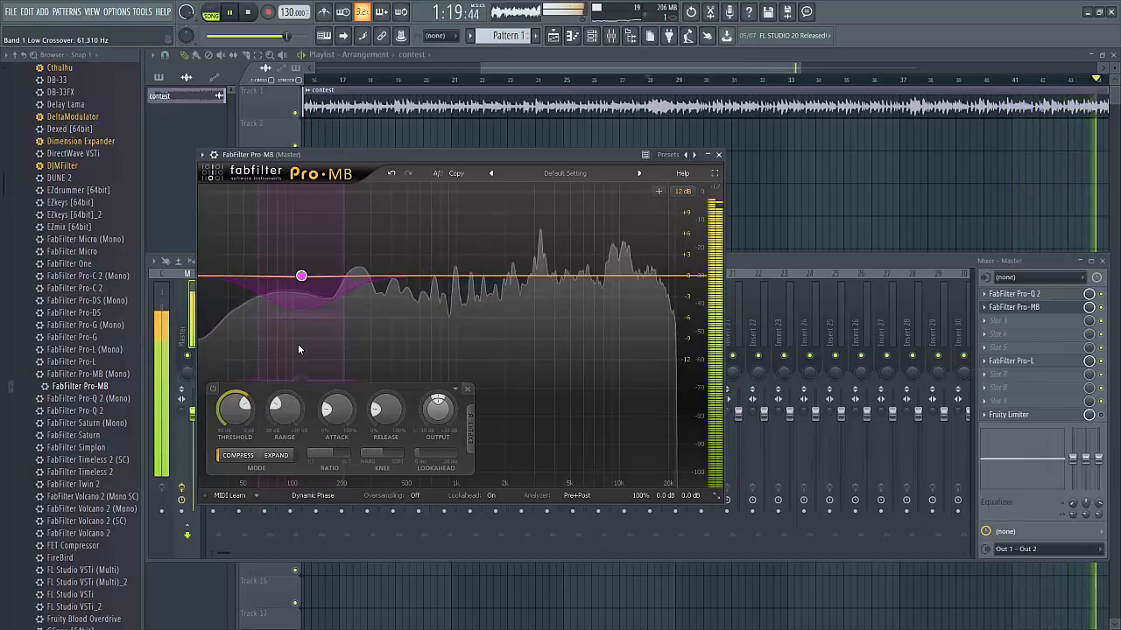
Step: Audition the low band with Pro-MB bypassed and enabled, and set the Band 1 threshold to about -19.41 dB
key(F9)
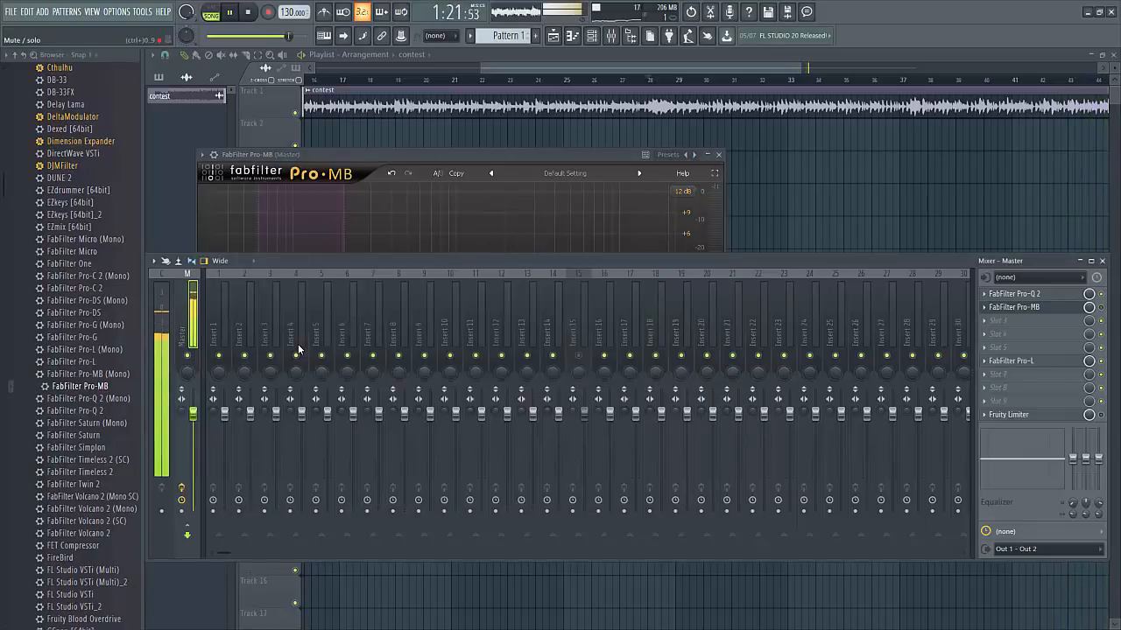
key(space)
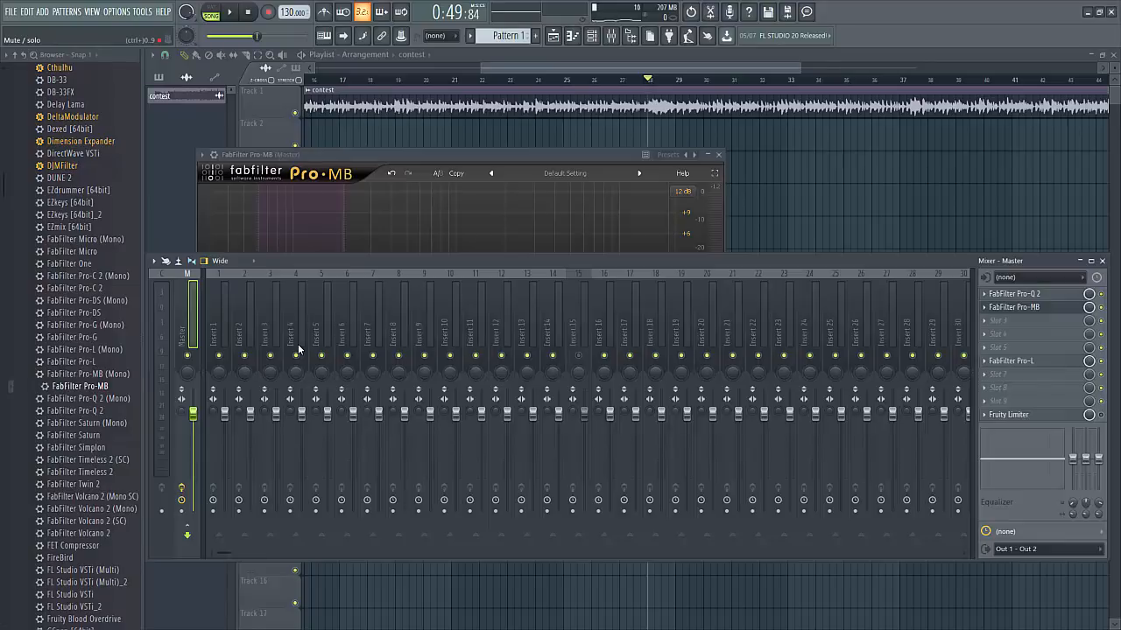
key(space)
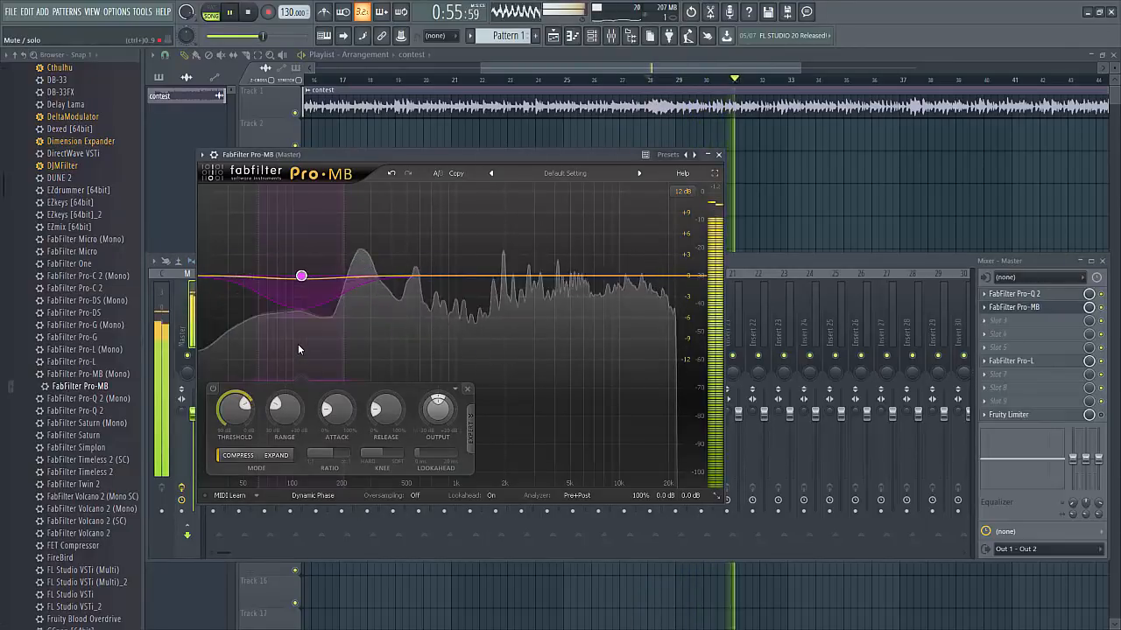
key(F9)
key(space)
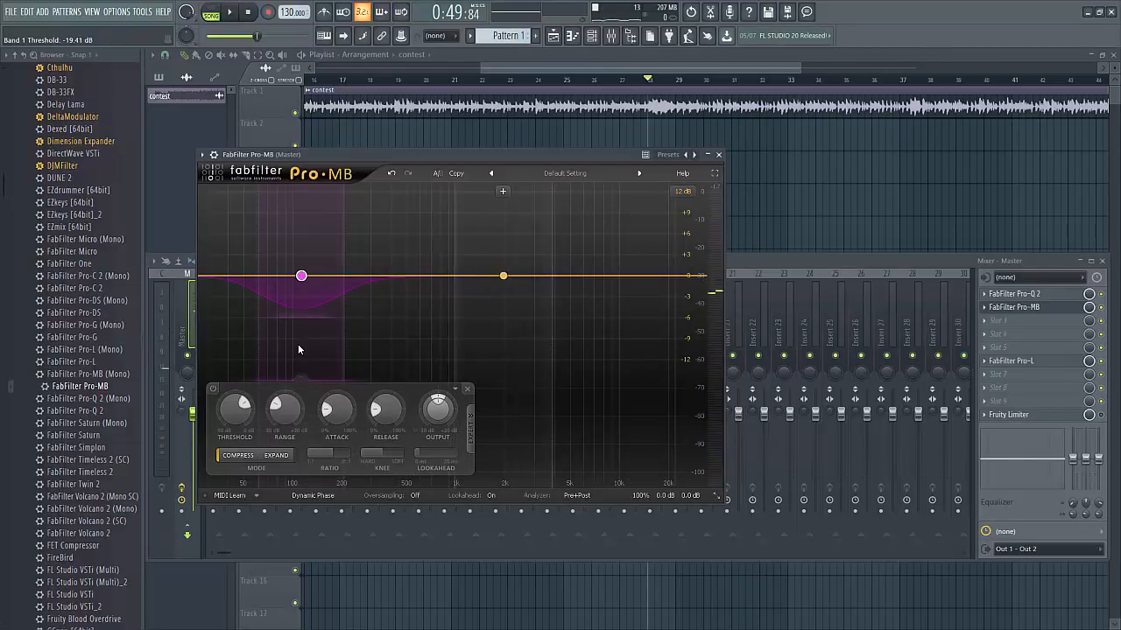
key(space)
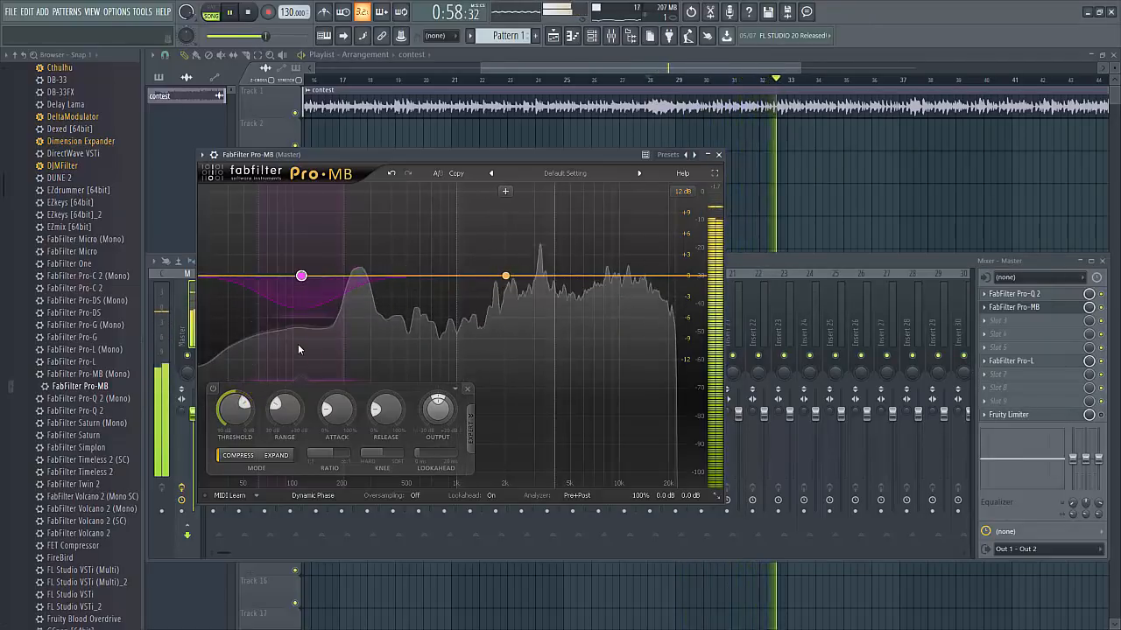
Step: Add a second Pro-MB compression band, shift it to about 2 to 6 kHz, and audition it on the Master track
click(505, 276)
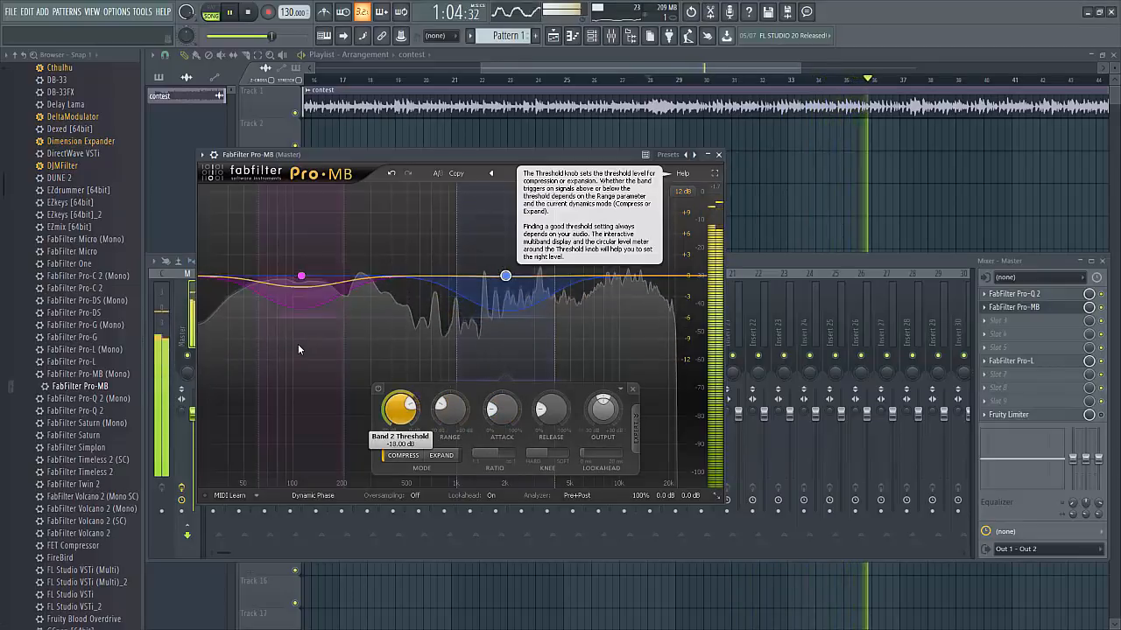
key(space)
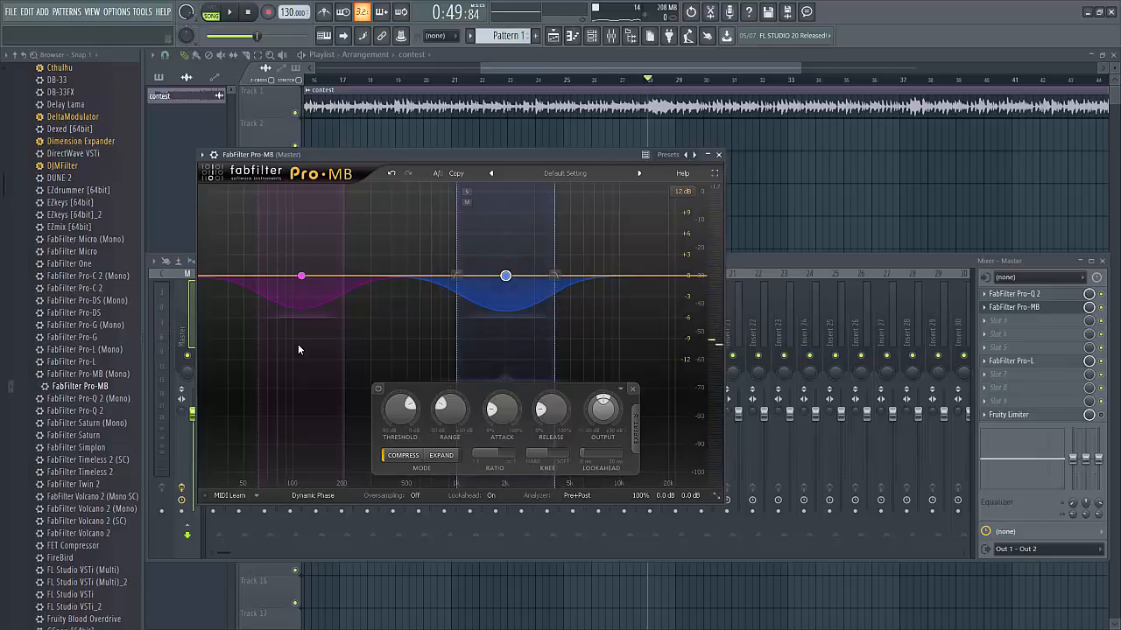
key(space)
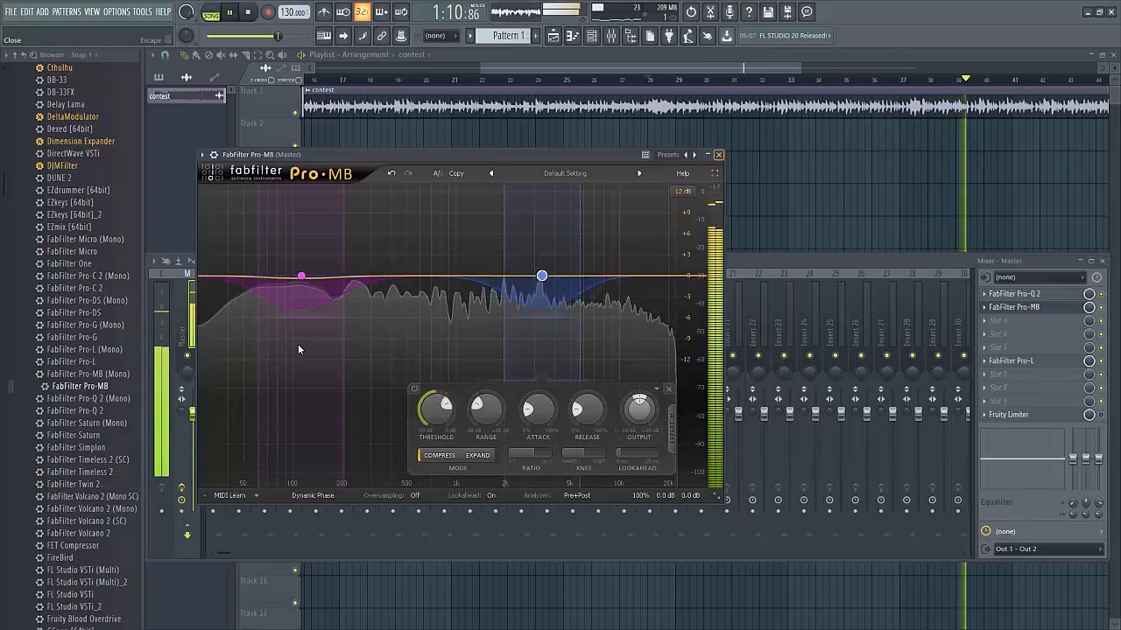
key(F9)
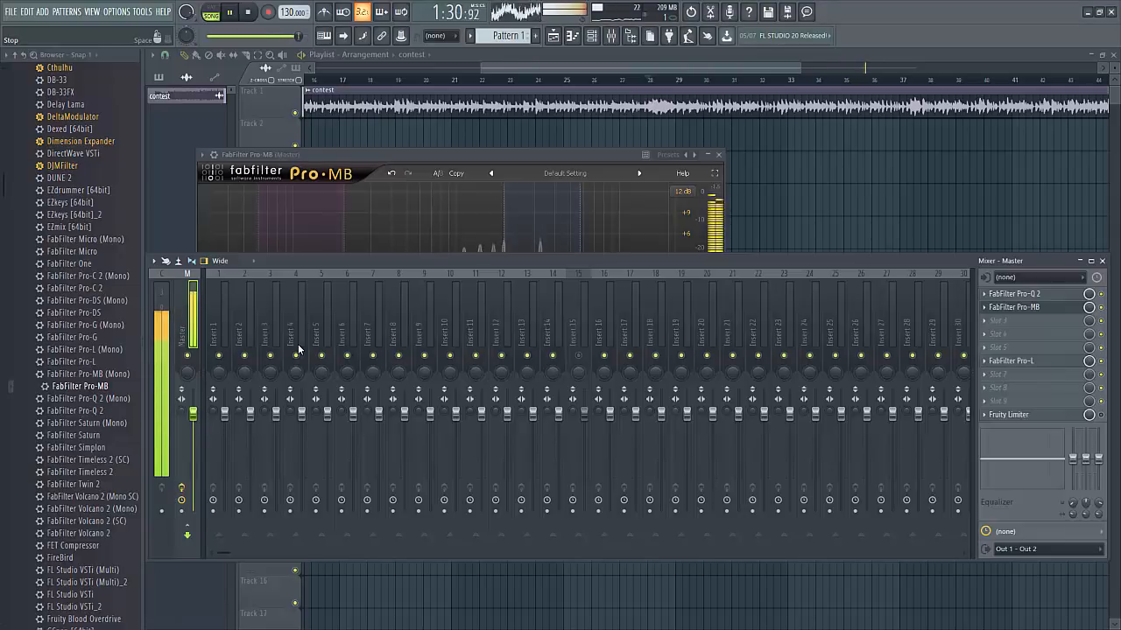
key(space)
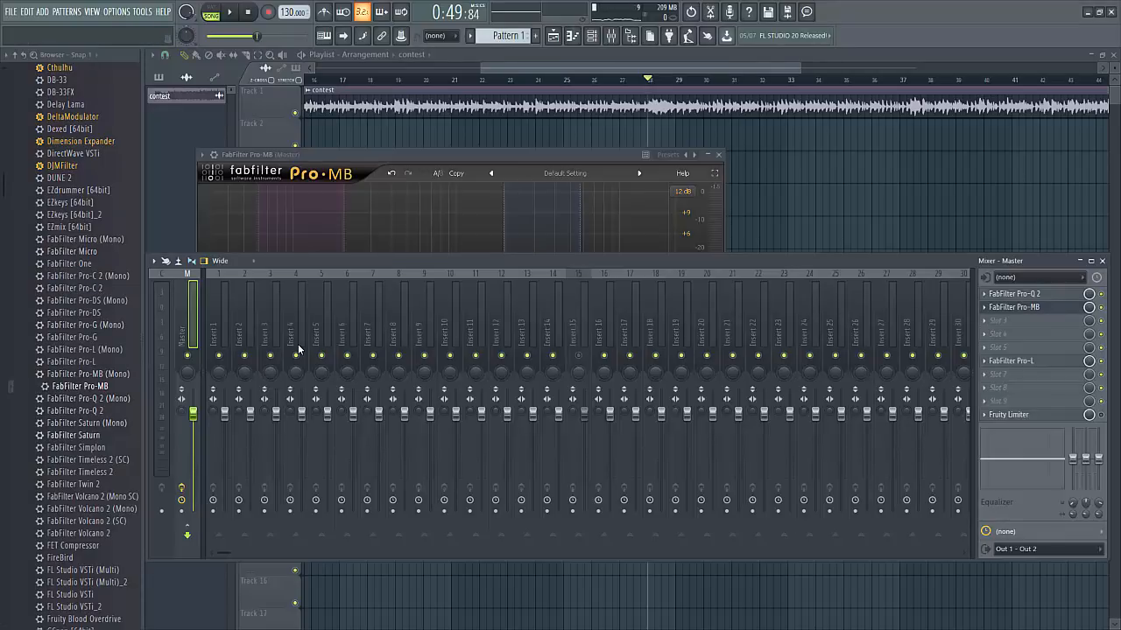
Step: Load FabFilter Saturn into the Master track's third effect slot and set its style to Gentle Saturation
drag(73, 435, 1021, 352)
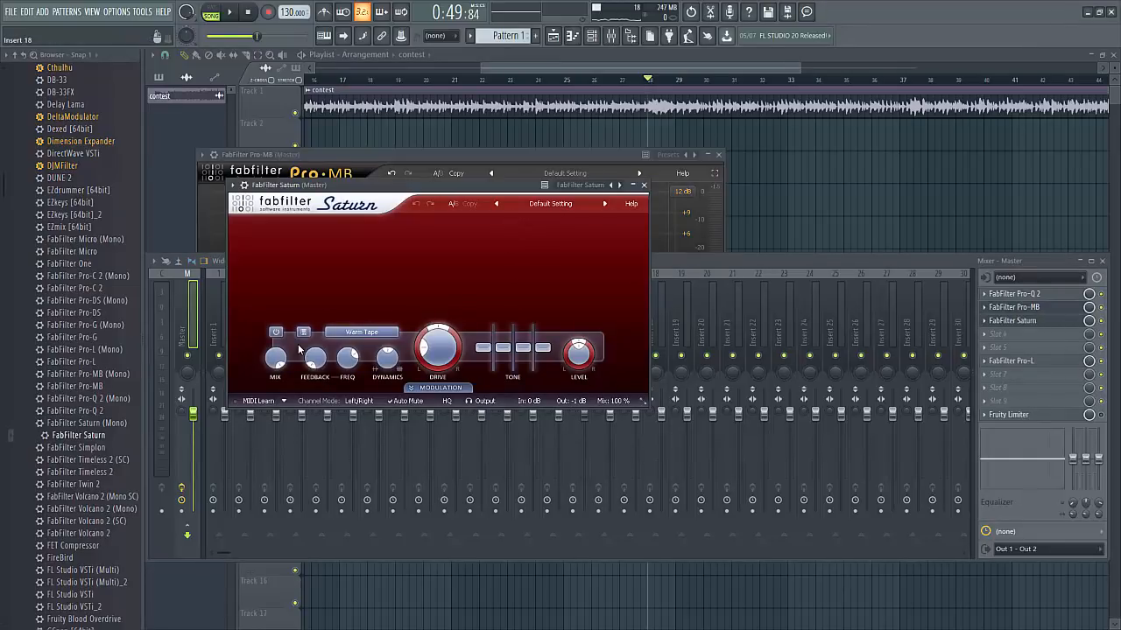
click(362, 332)
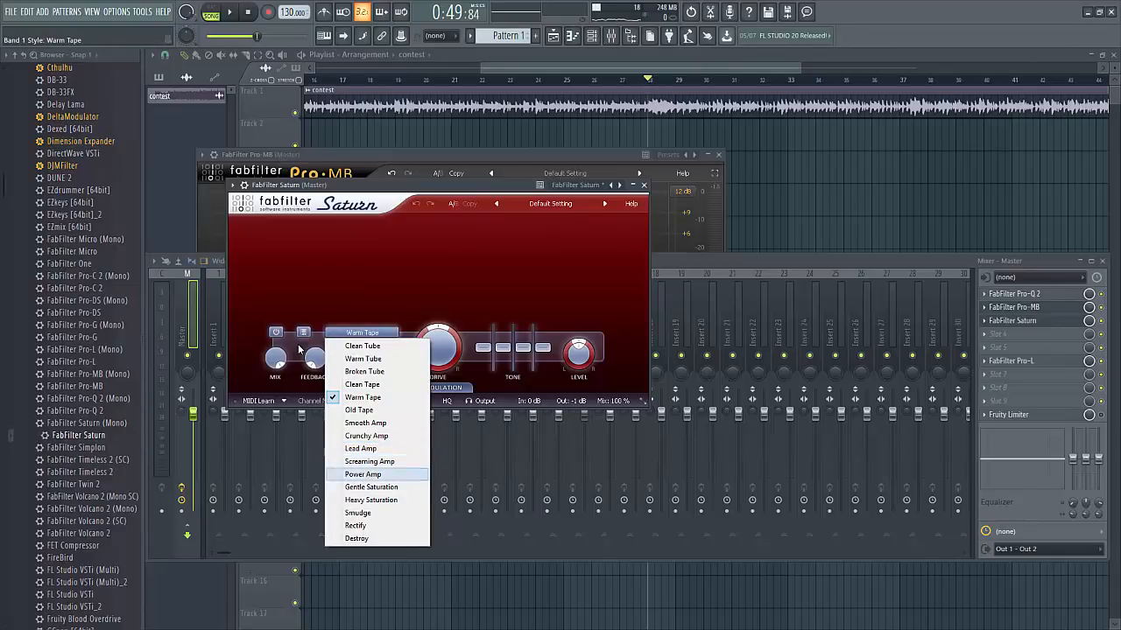
click(371, 487)
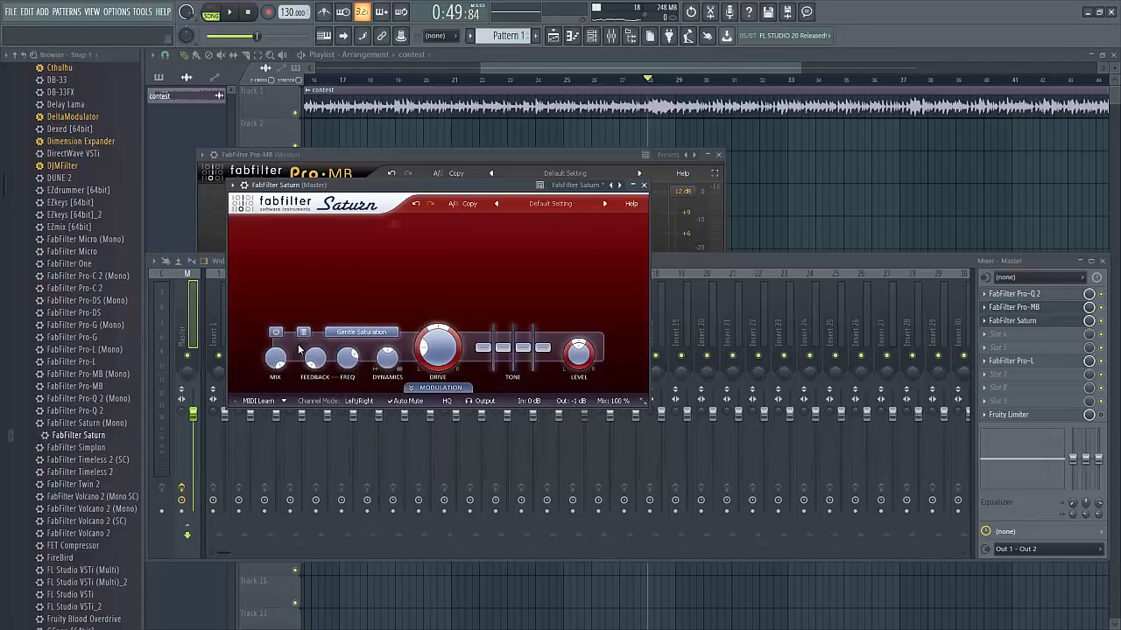
Step: Raise Saturn's drive to about 26.10% while playing the song
key(space)
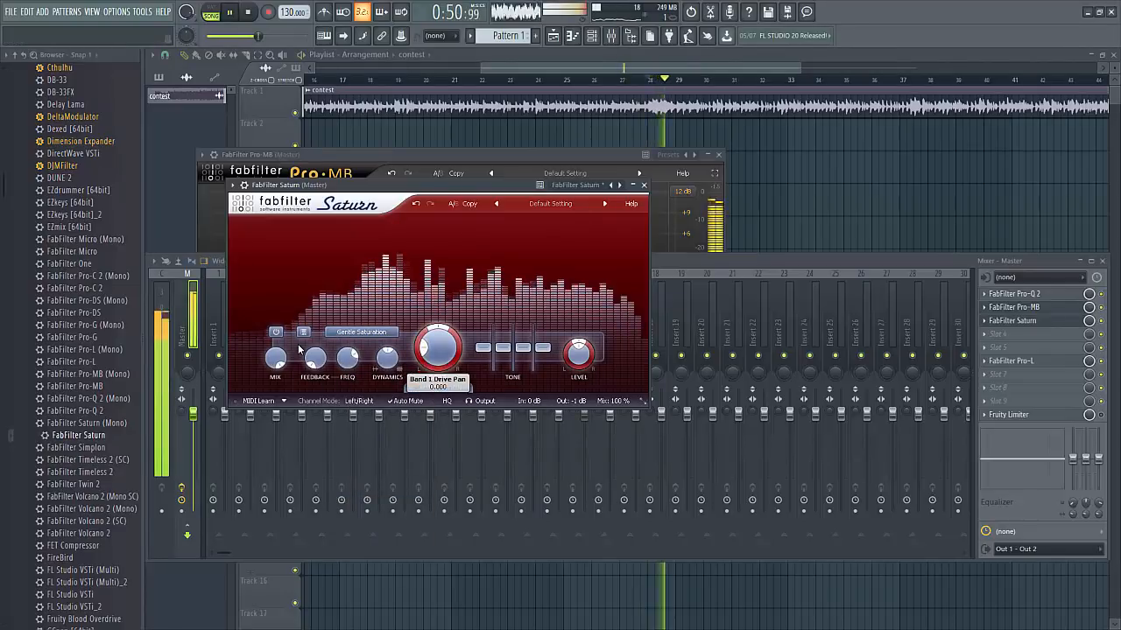
mouse_move(438, 350)
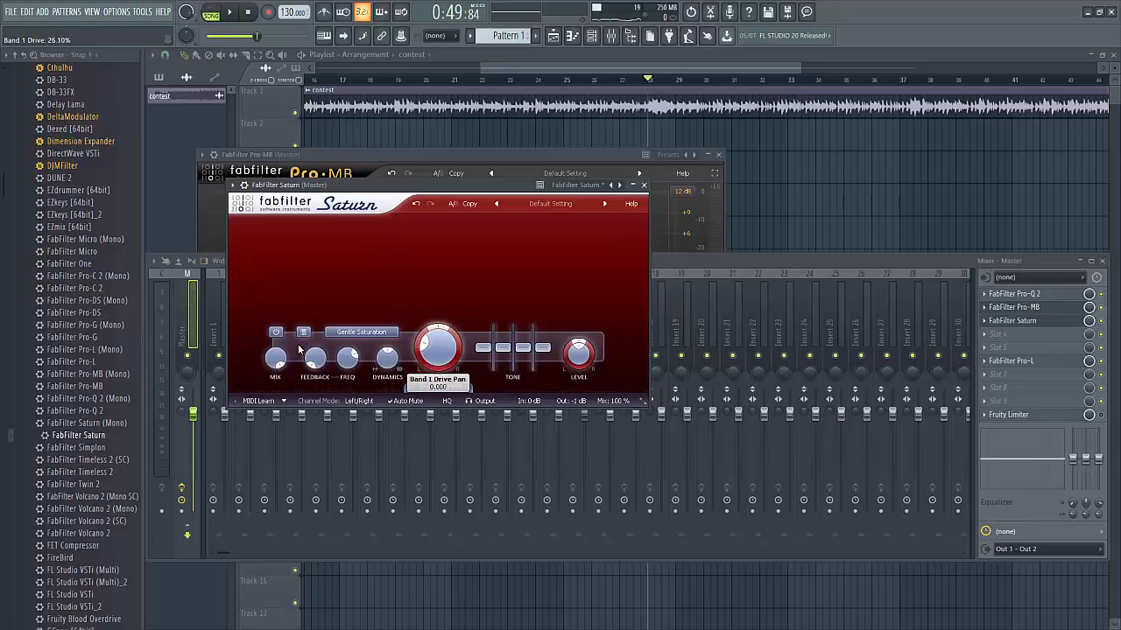
key(space)
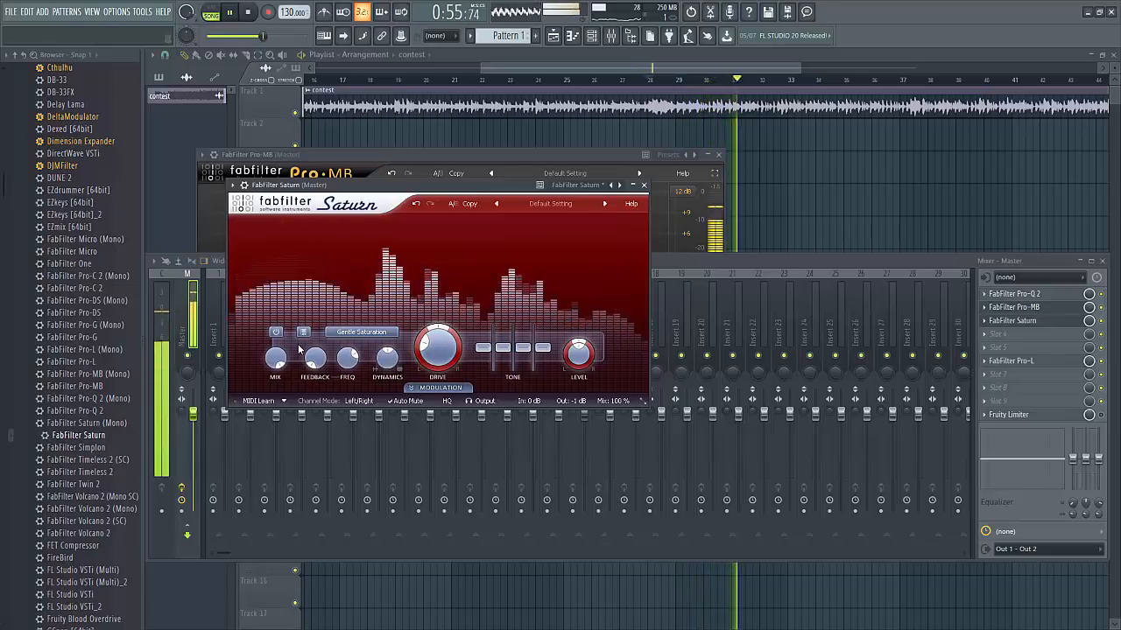
Step: Split Saturn into three bands, raise the middle band's level to about +4.93 dB, and lower its lower crossover
click(299, 349)
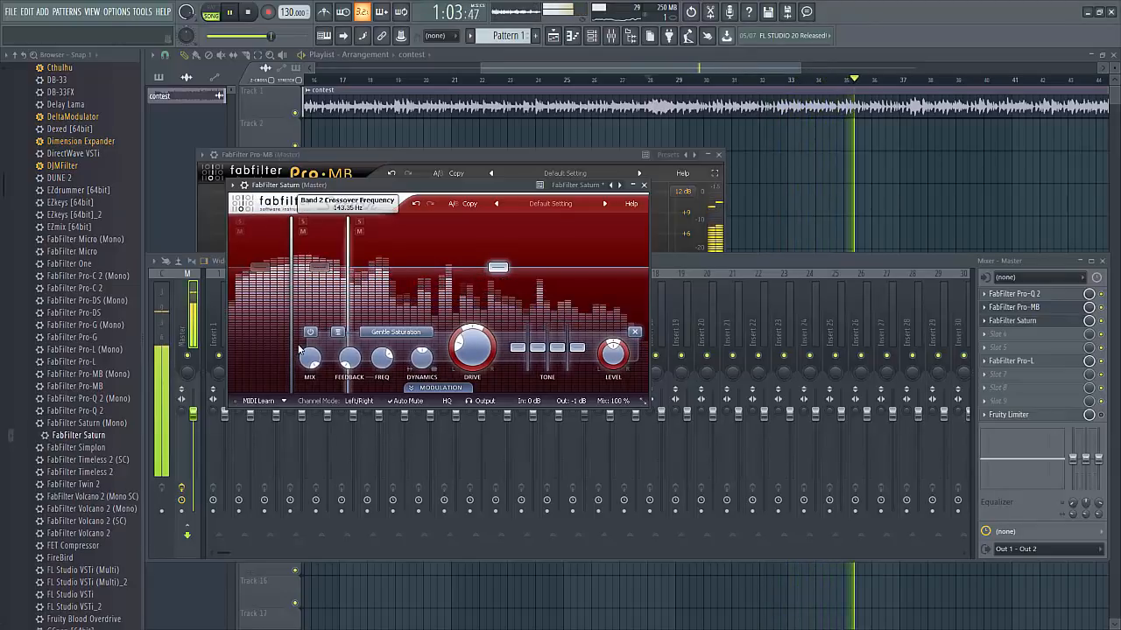
click(348, 222)
drag(320, 257, 319, 262)
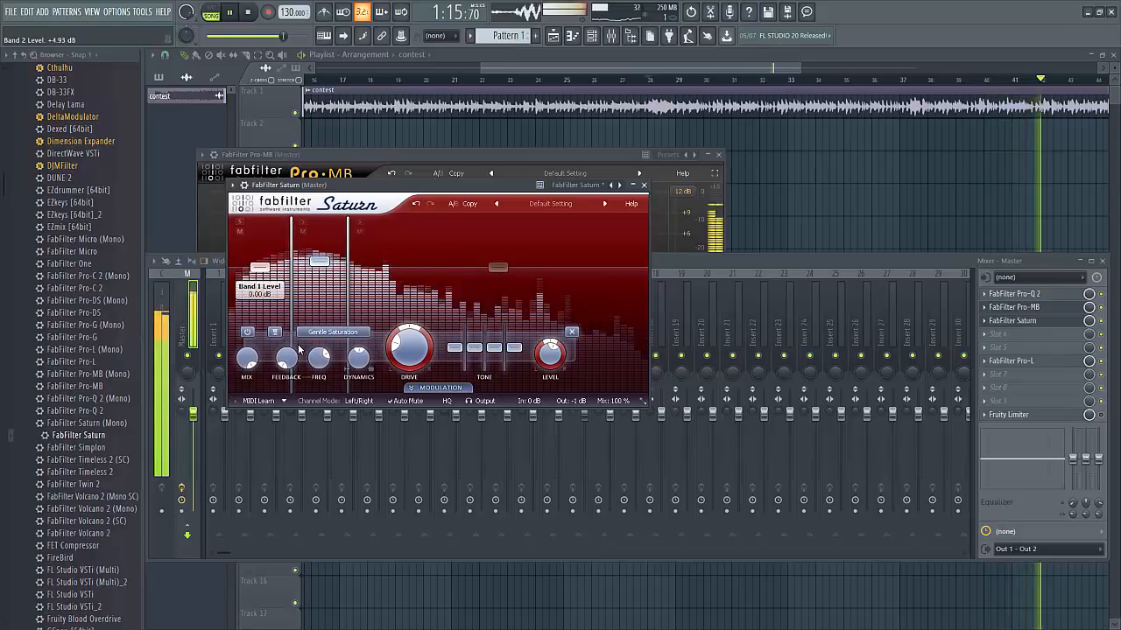
scroll(299, 349, down, 2)
scroll(298, 349, down, 5)
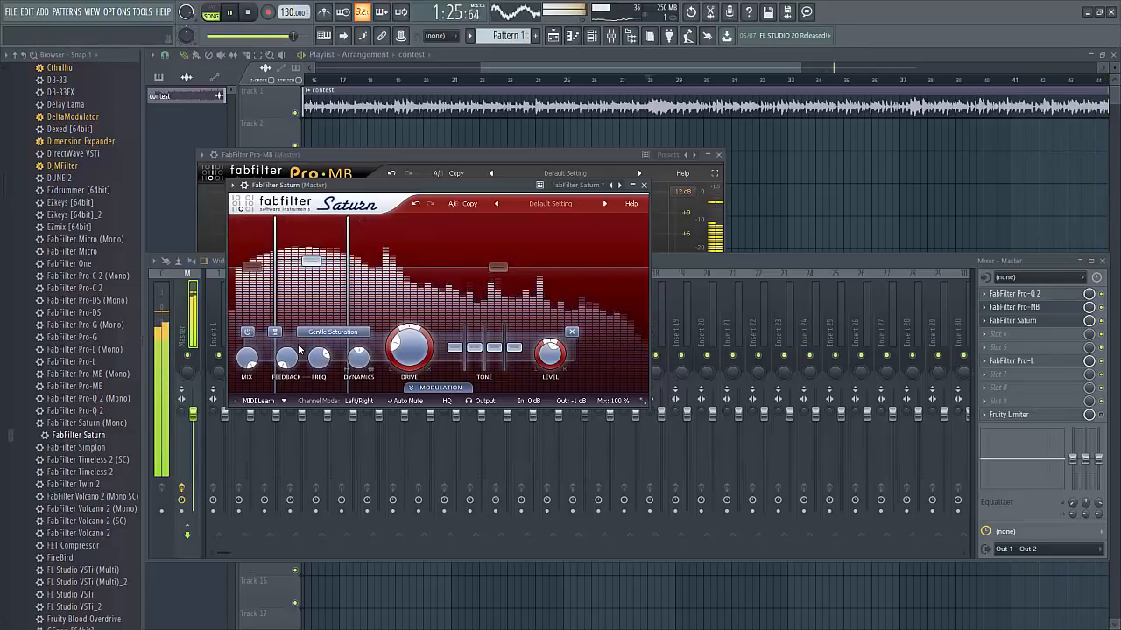
Step: Check the saturation from the mixer, stop playback, and close the open plugin windows and the mixer
key(F9)
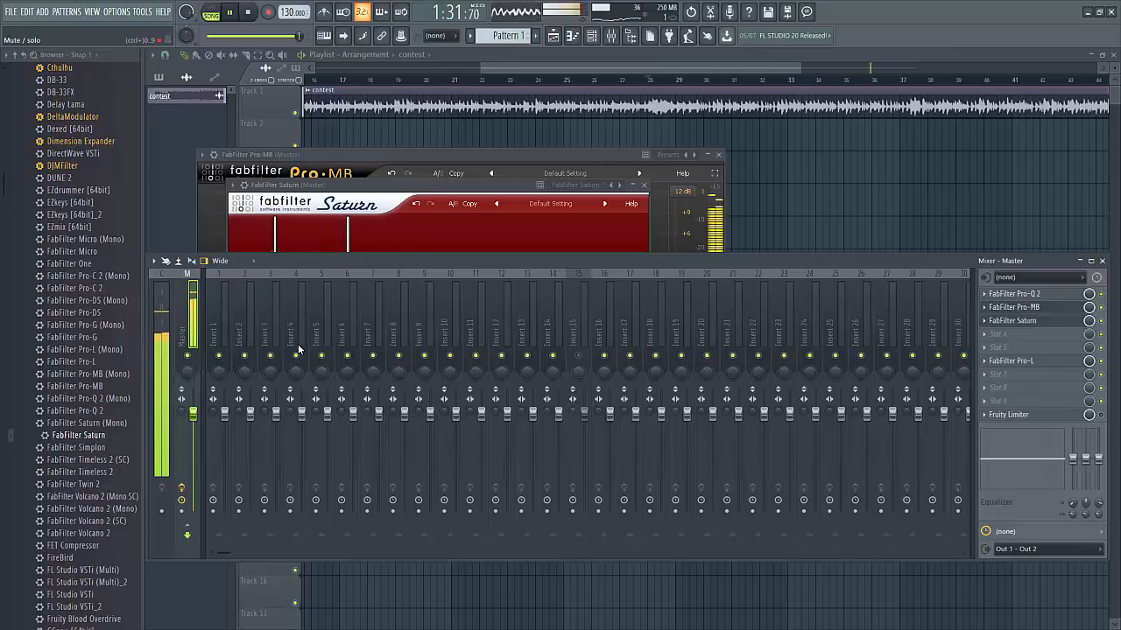
key(space)
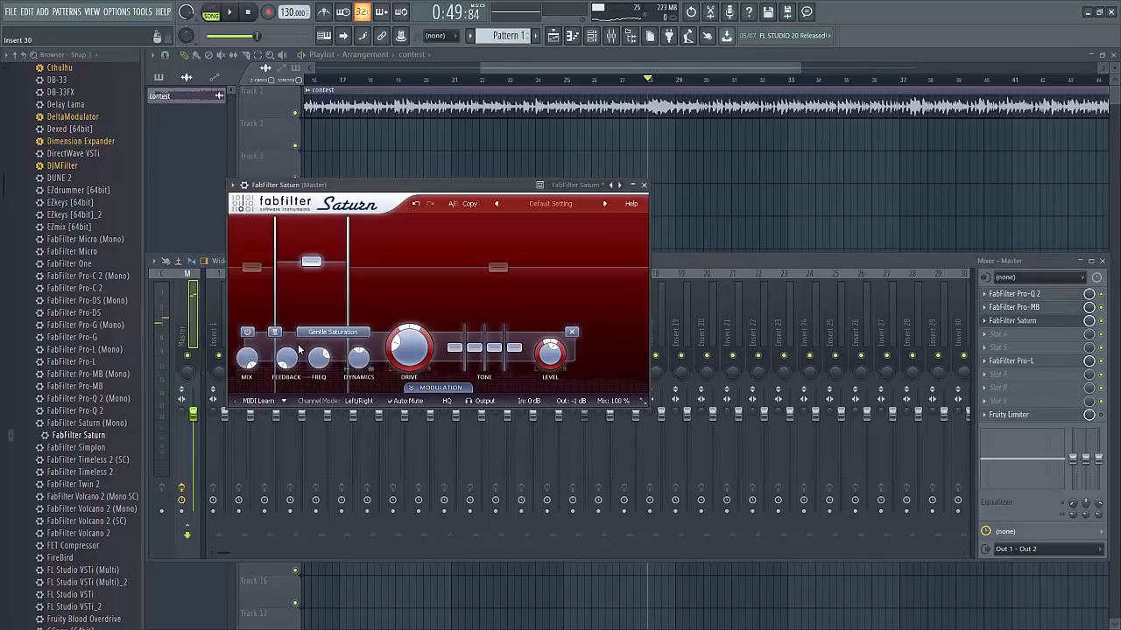
key(Escape)
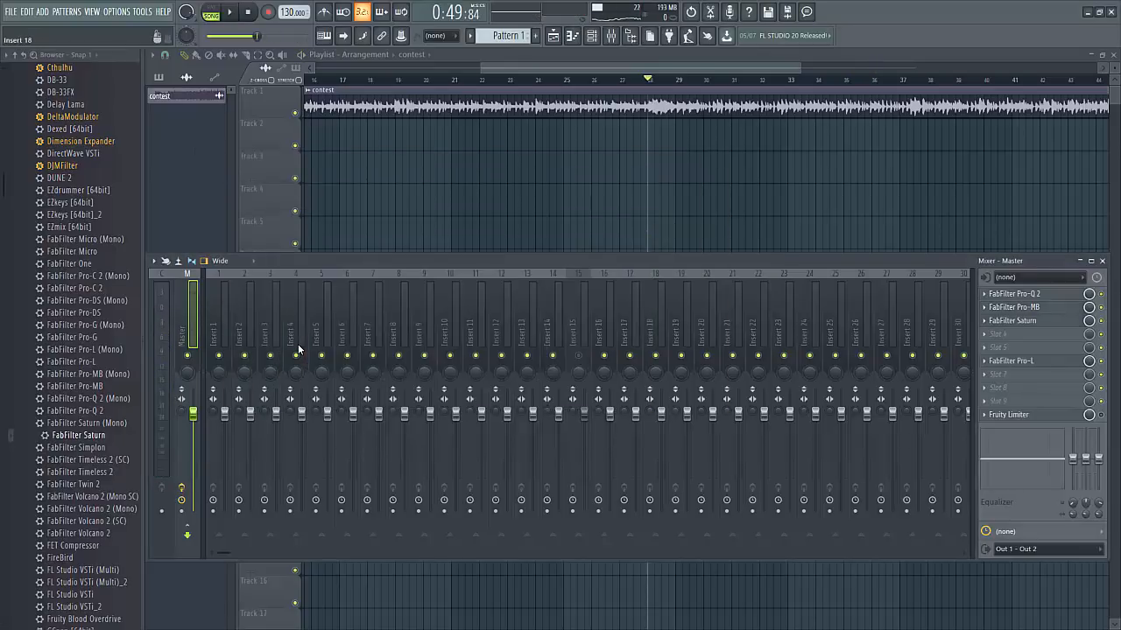
key(F9)
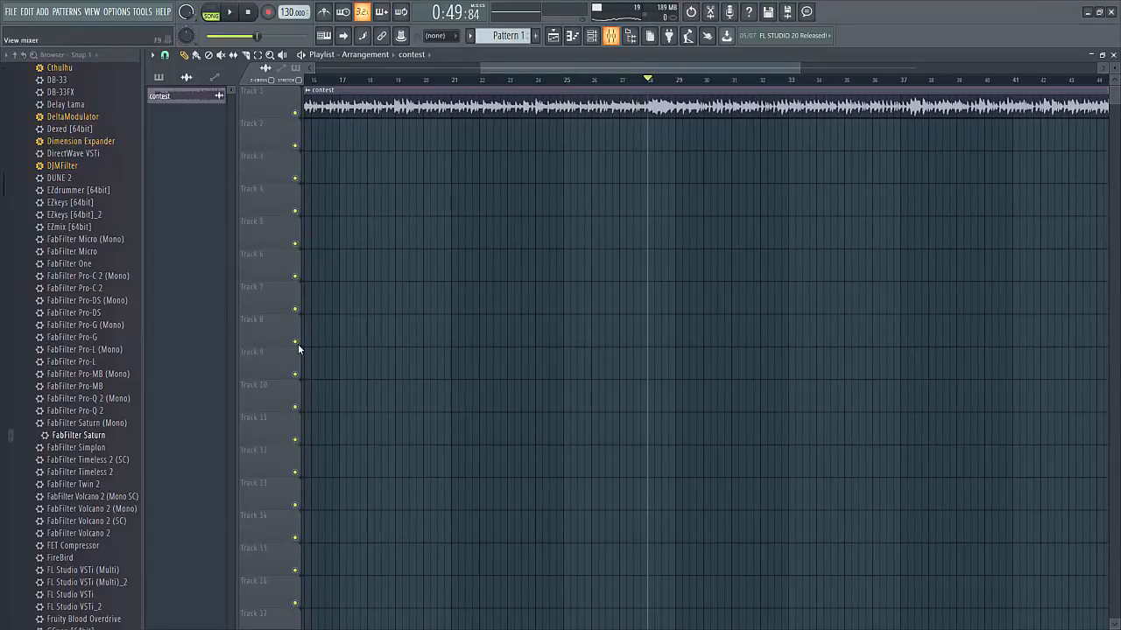
Step: Load WaveShell-VST 9.3 into the Master's fourth slot with the six-band Renaissance Equalizer, and set the band 6 gain to 1.3 dB
key(F9)
click(1007, 333)
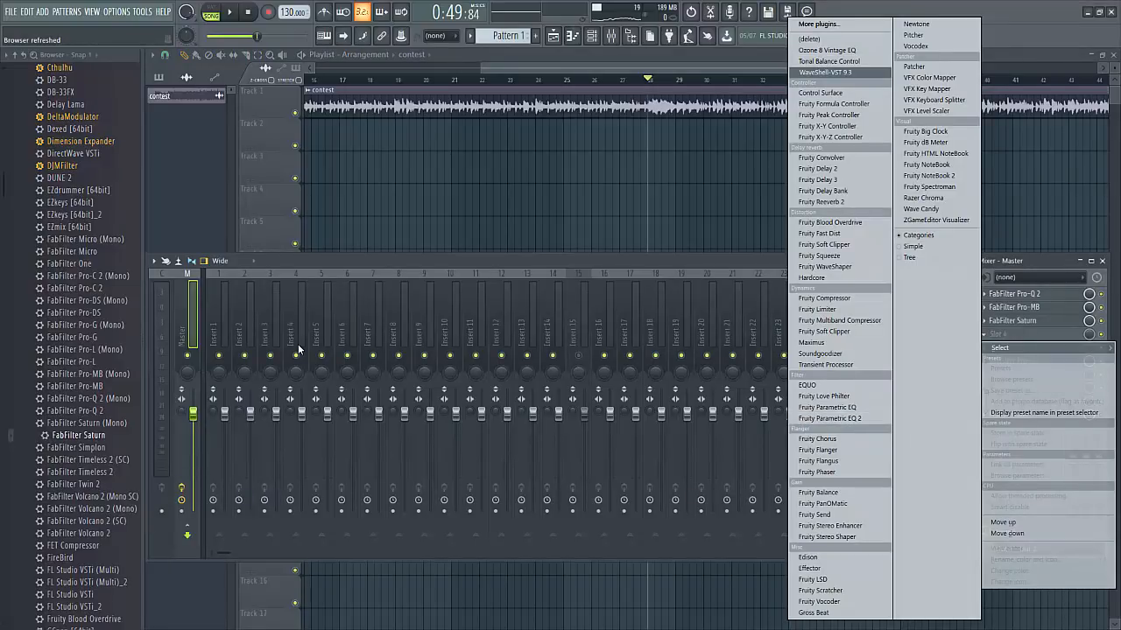
click(828, 71)
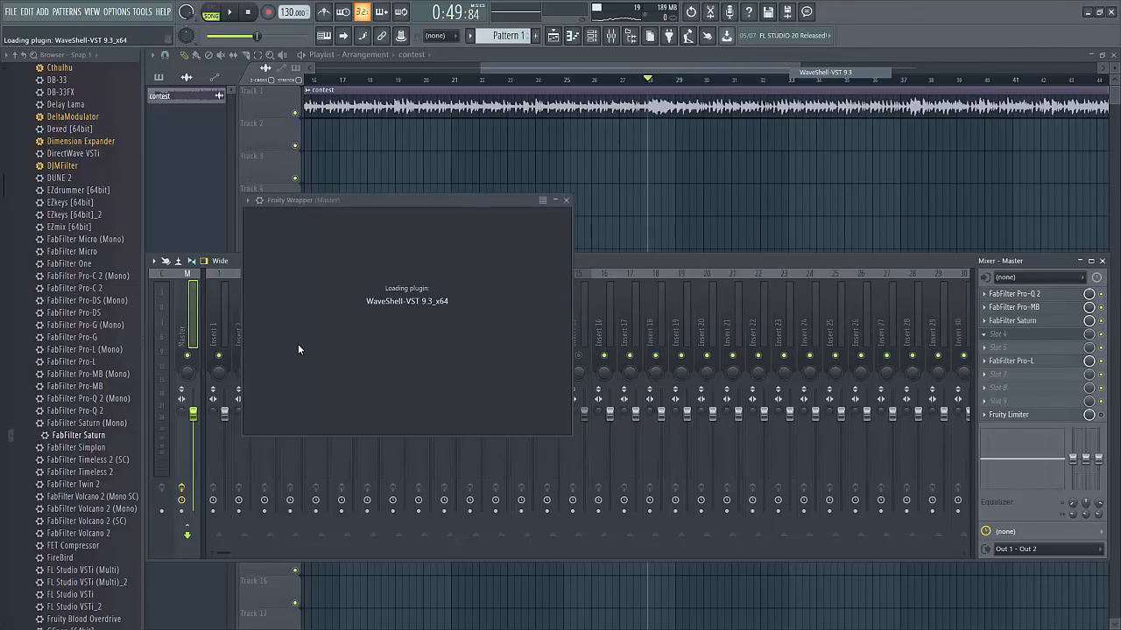
click(298, 269)
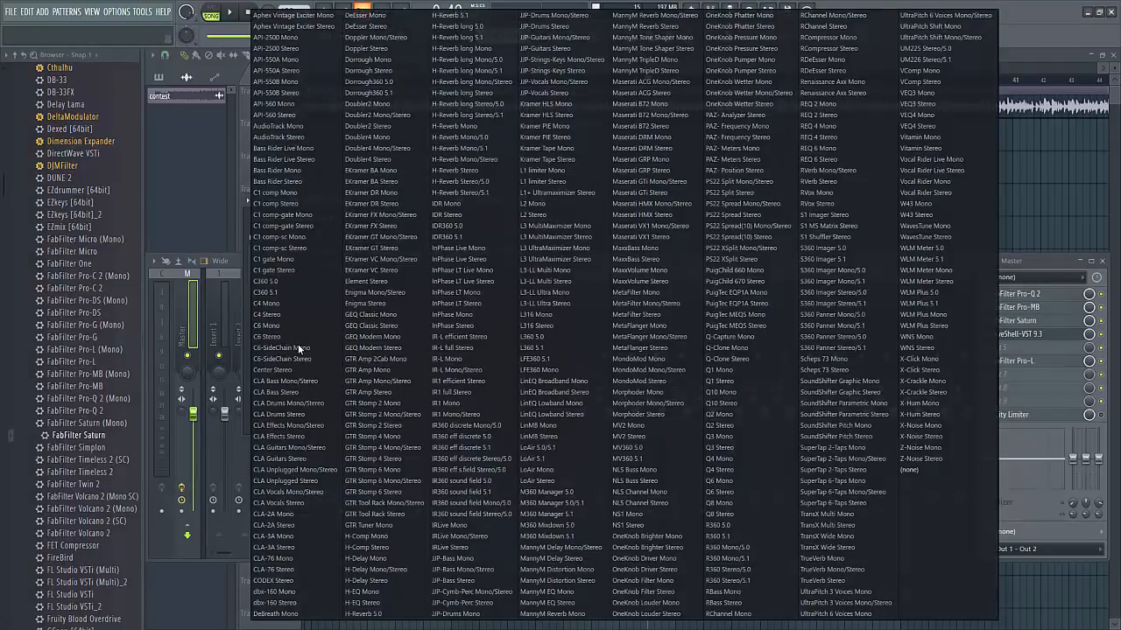
key(Return)
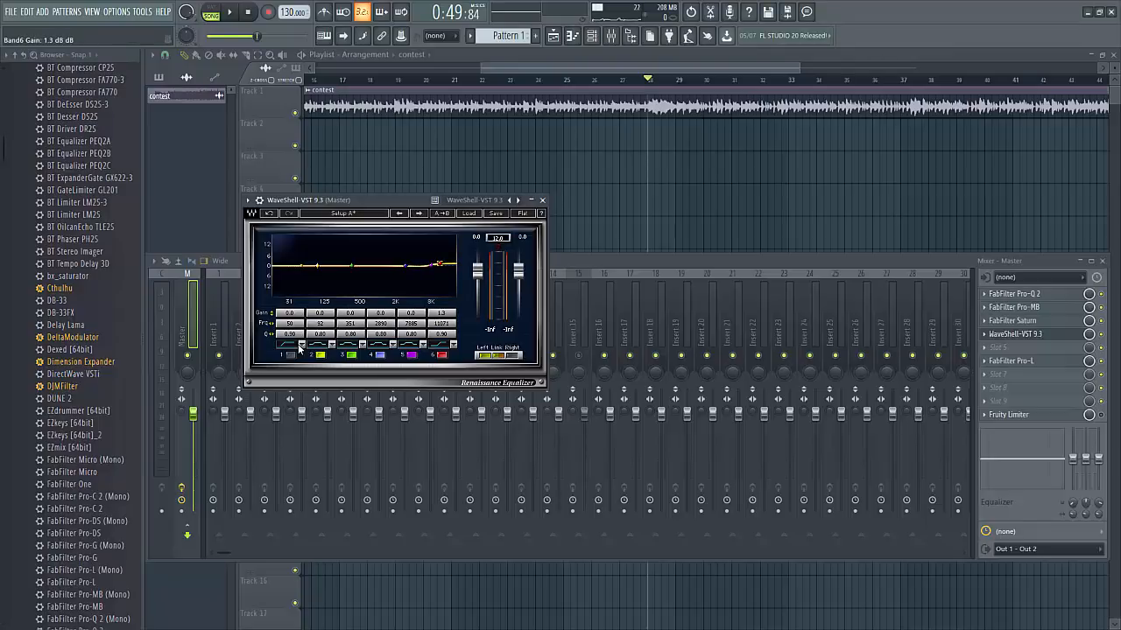
Step: Set the Renaissance Equalizer's band 6 gain to 3.4 dB and its frequency to 10526 Hz during playback, and close the equalizer
key(space)
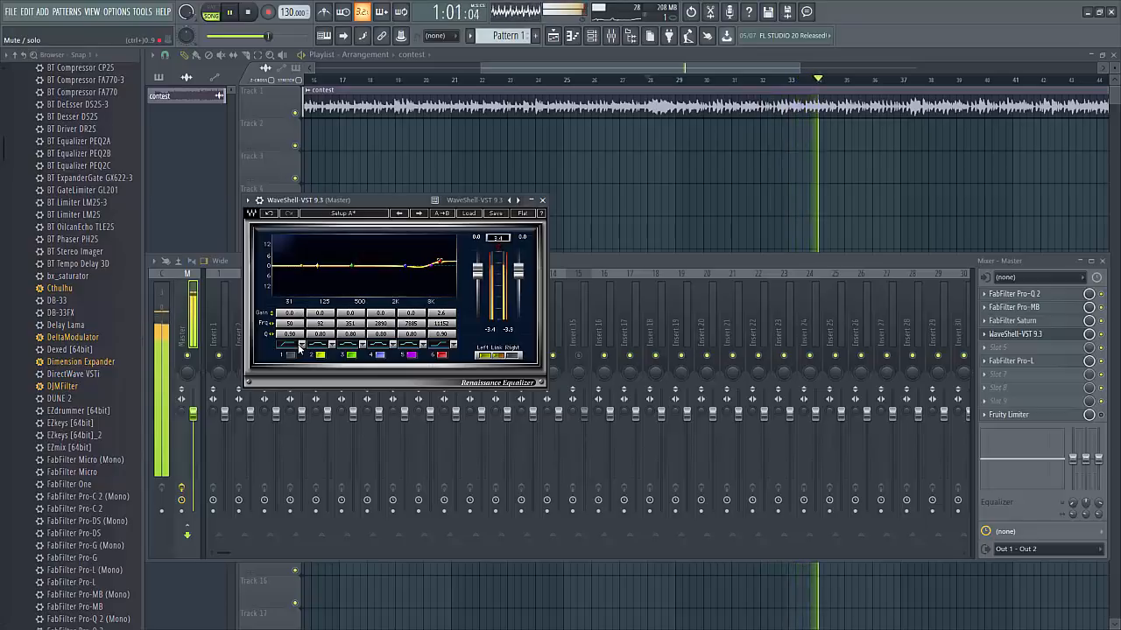
click(298, 348)
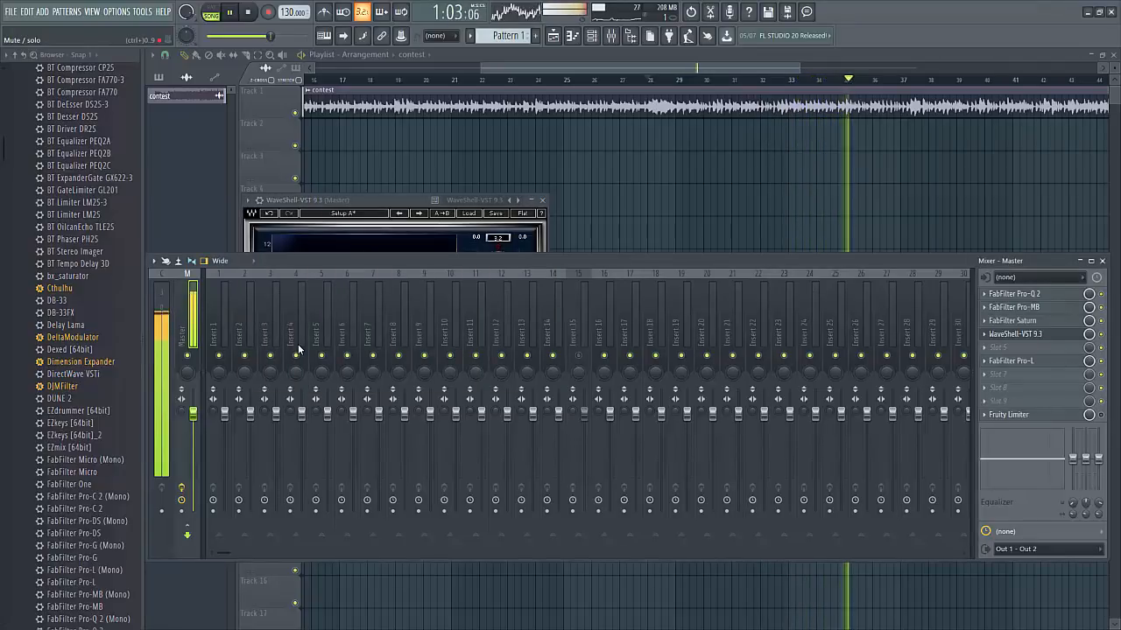
click(297, 349)
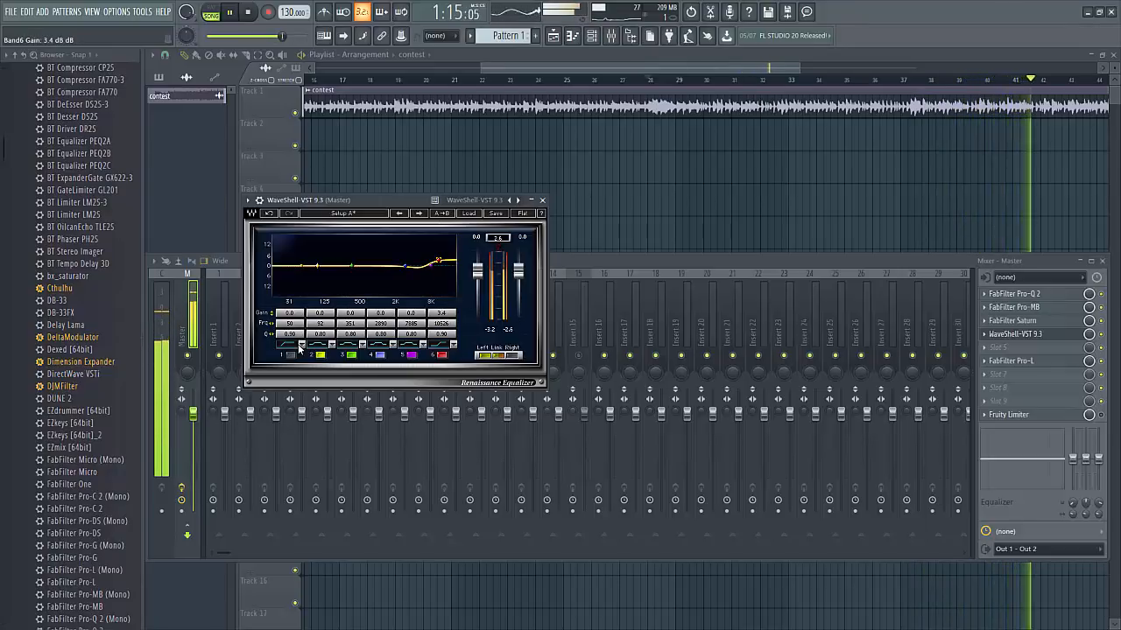
key(Escape)
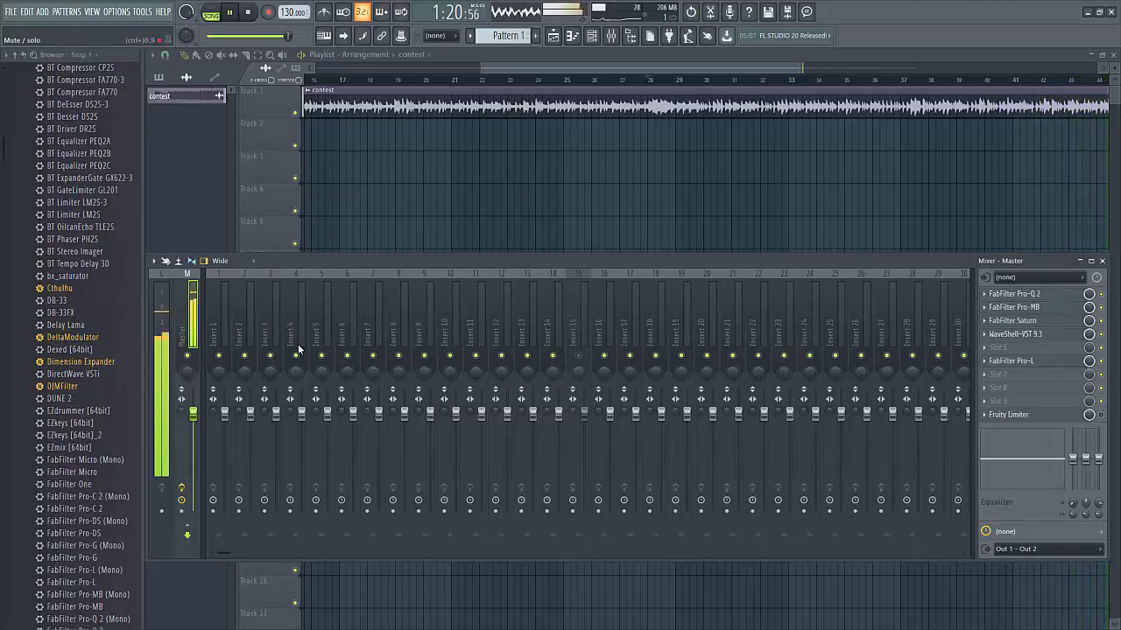
Step: Set the Master's Pro-L limiter gain to about +8.2 dB while the song plays, and close the limiter with playback stopped
key(space)
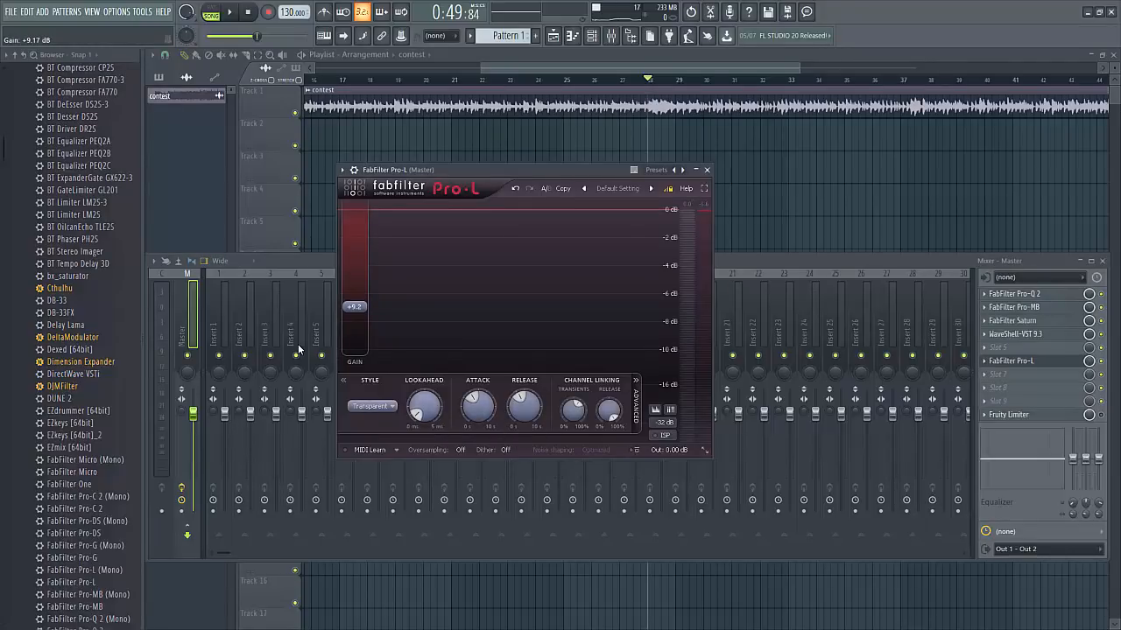
key(space)
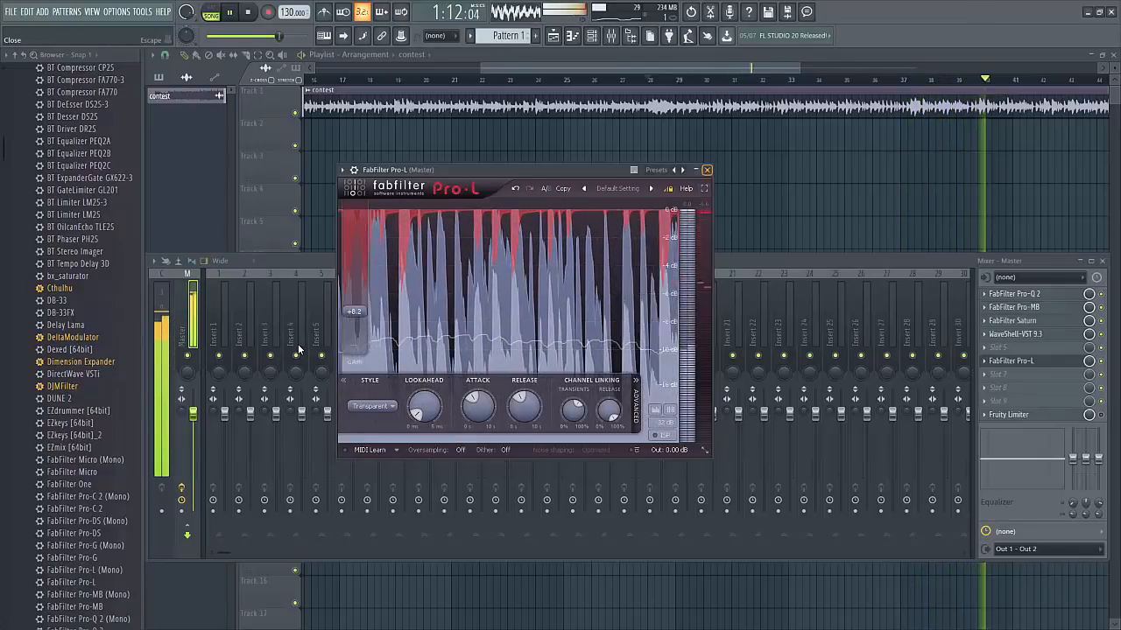
key(Escape)
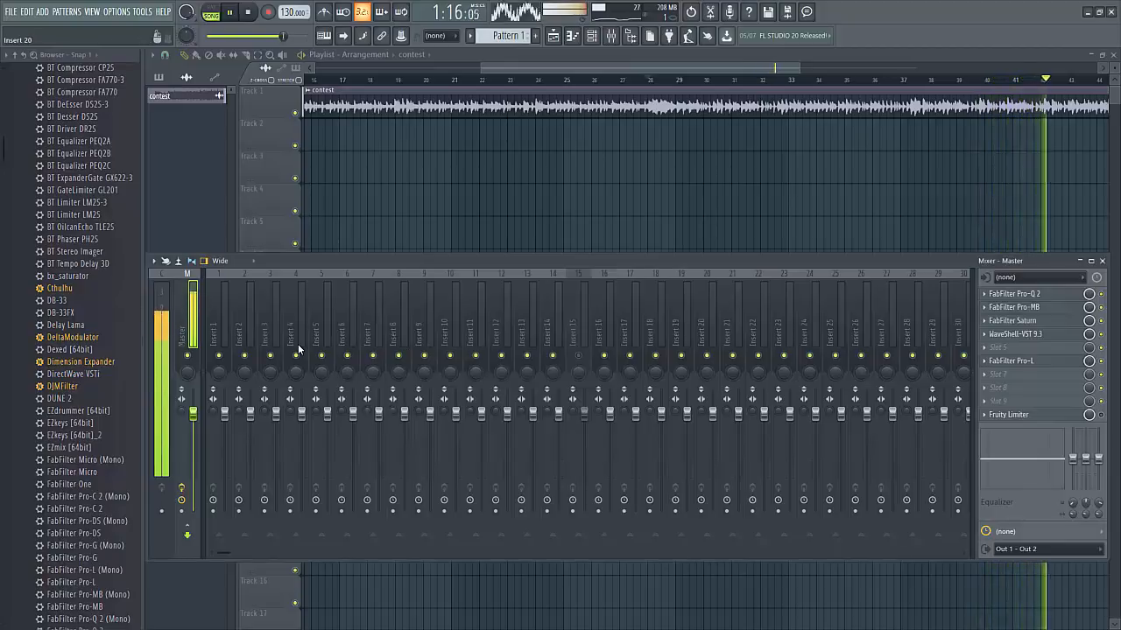
key(space)
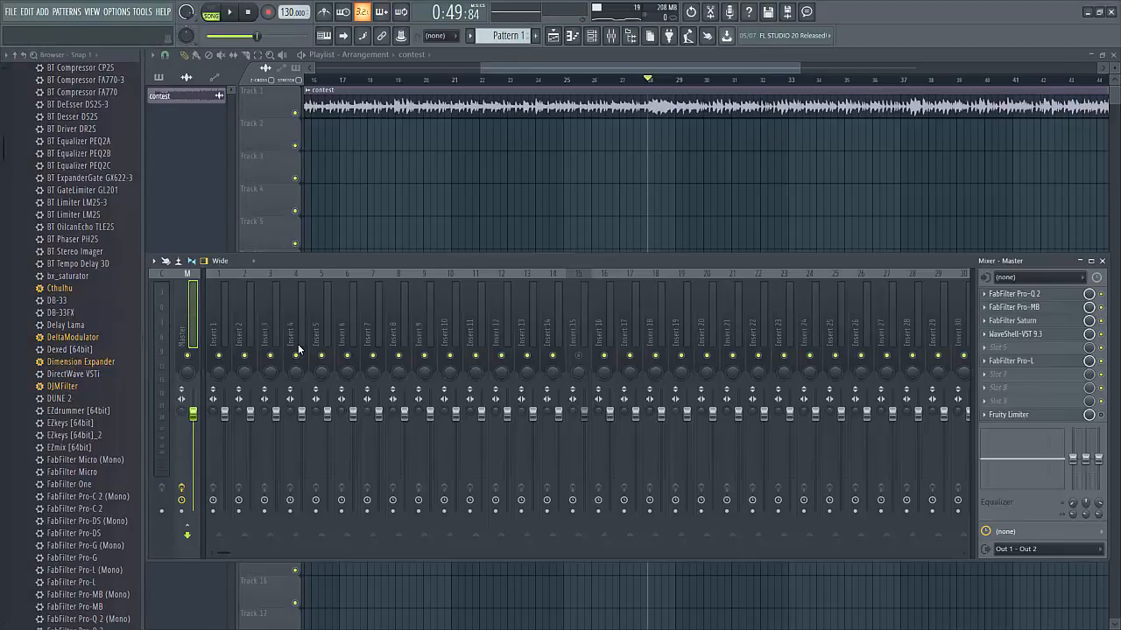
Step: Export the mastered song to the Desktop as a Microsoft wave file named untitled
key(alt+f)
key(Down)
key(Down)
key(Down)
key(Down)
key(Down)
key(Down)
key(Down)
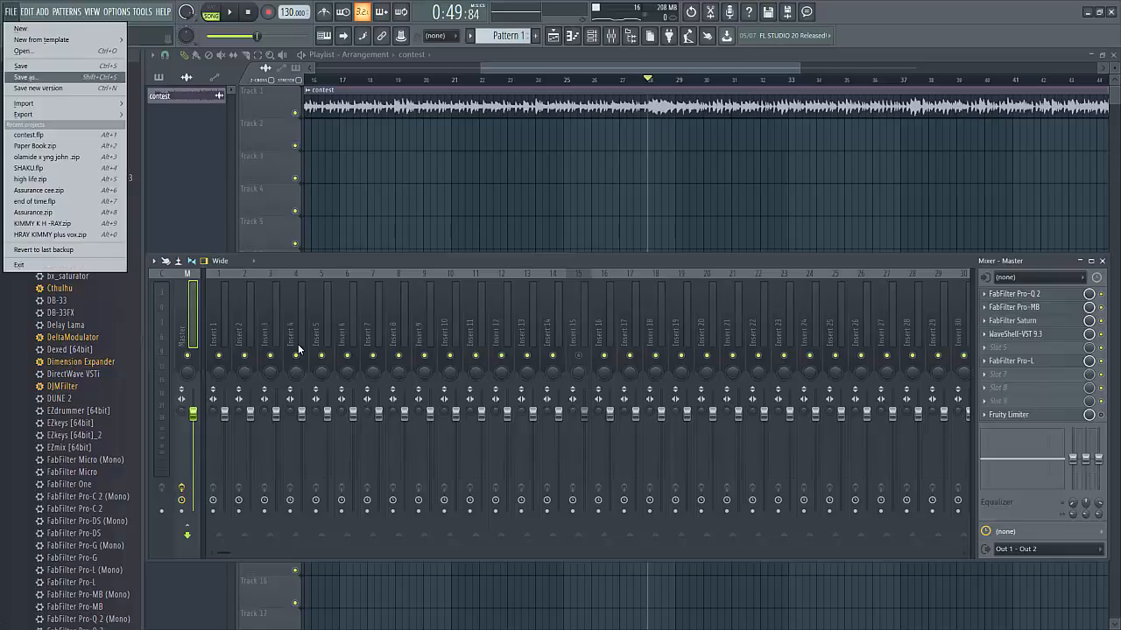
key(Right)
key(Return)
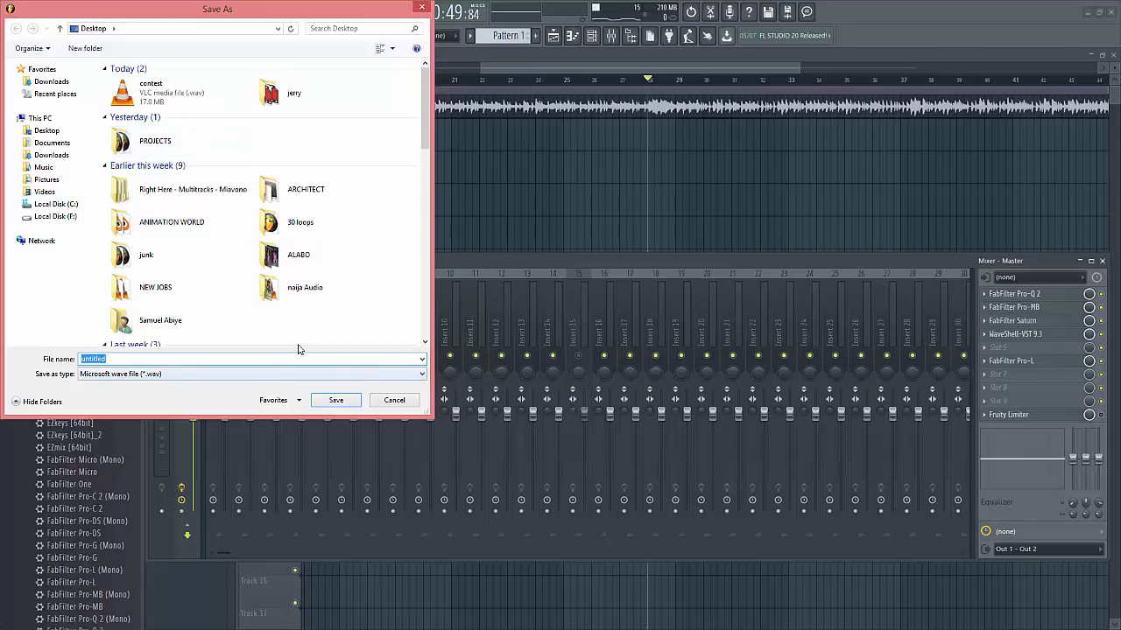
key(Return)
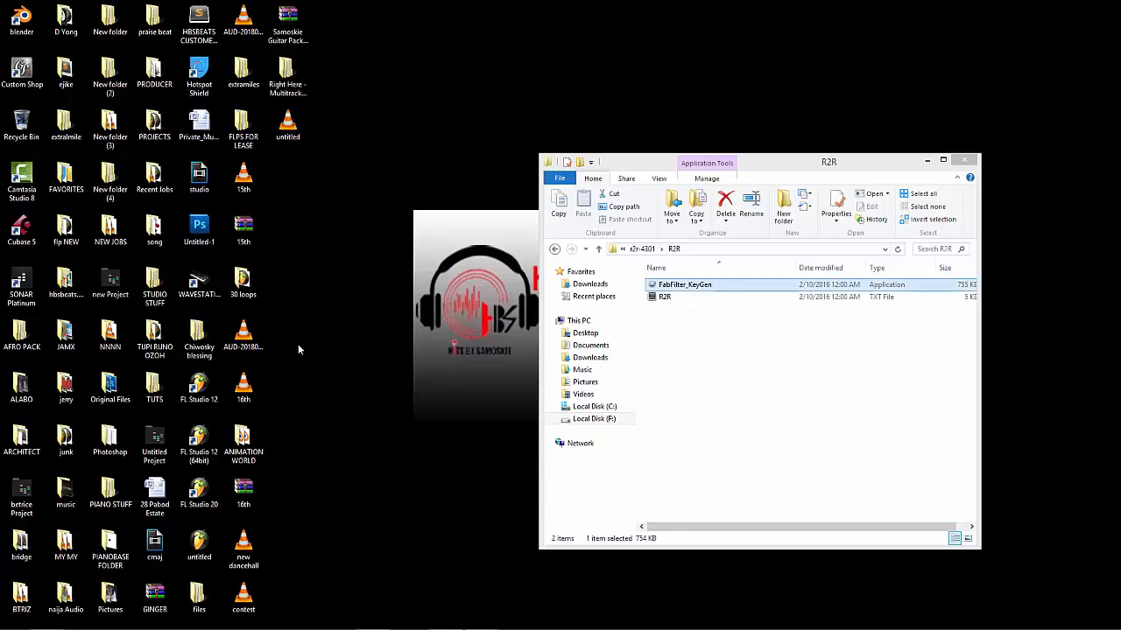
key(Return)
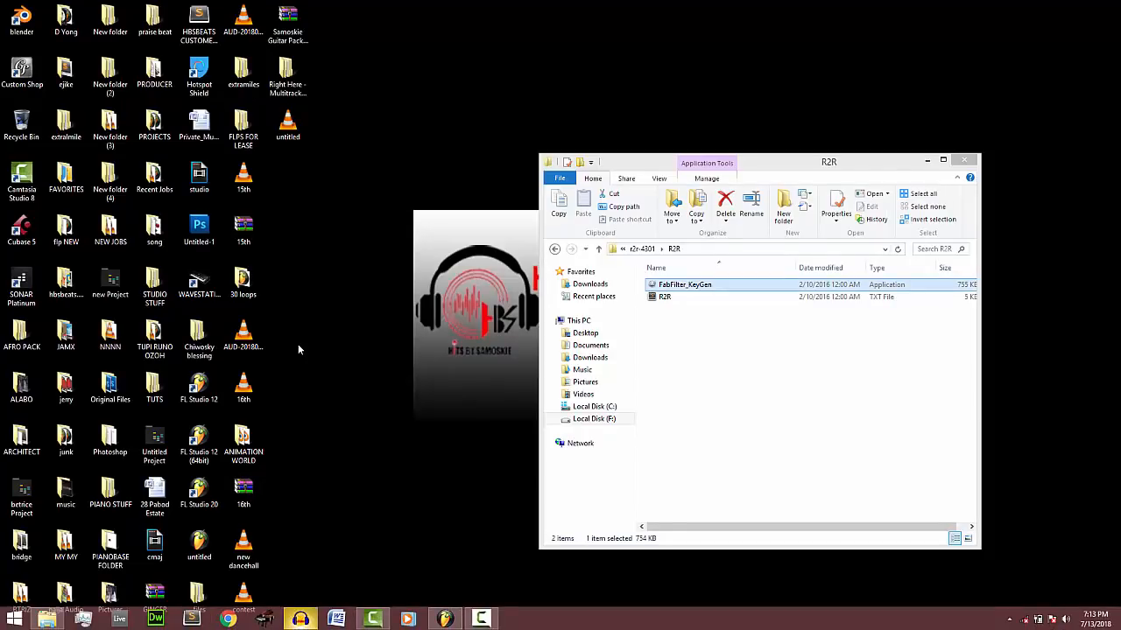
Step: Switch to Audacity, import the untitled WAV from the desktop as a copy, and play it from about 8 seconds
key(alt+F4)
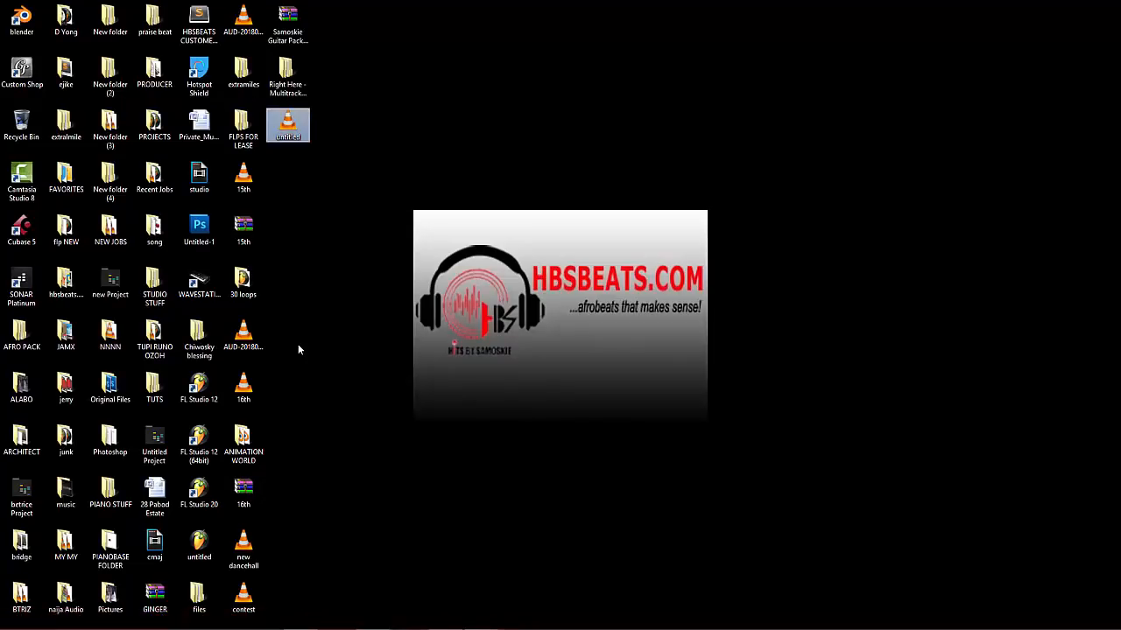
drag(288, 126, 262, 229)
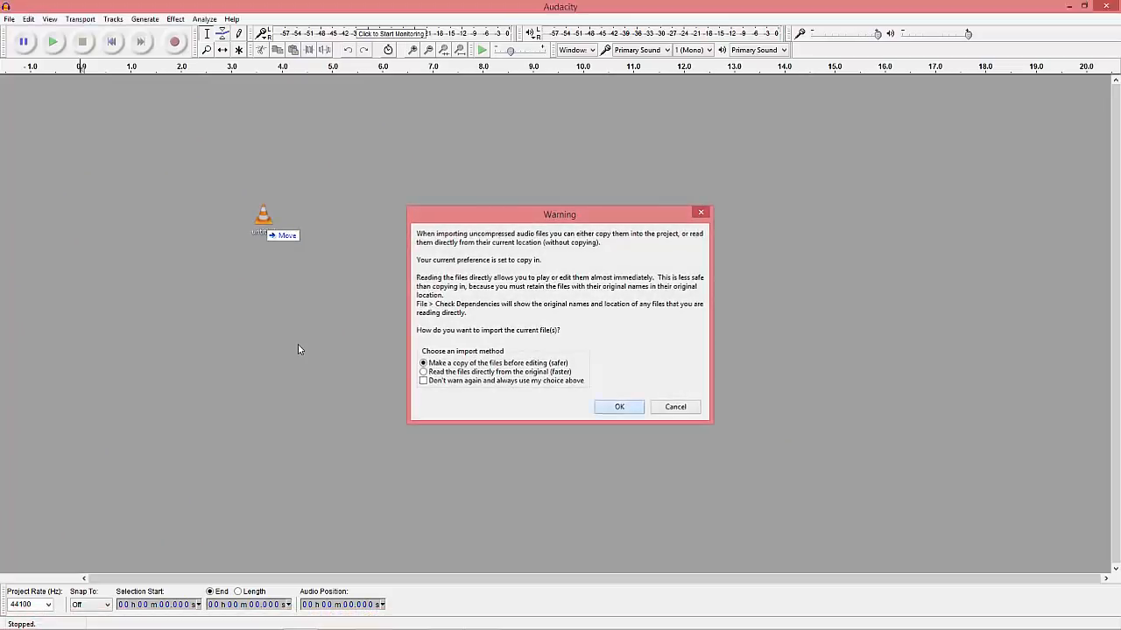
key(Return)
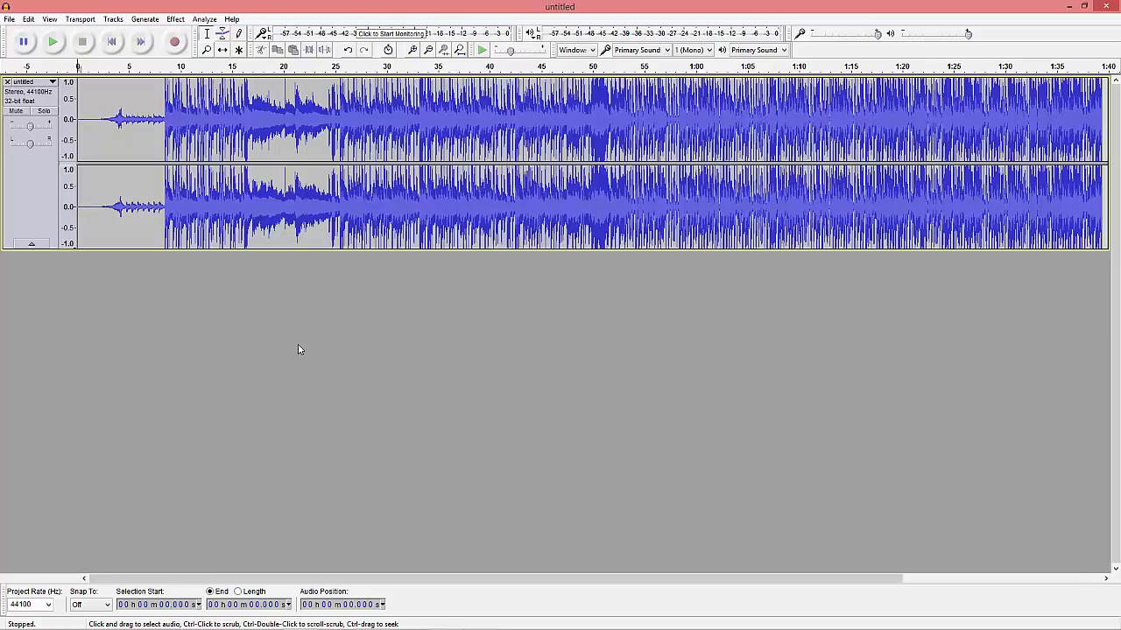
key(space)
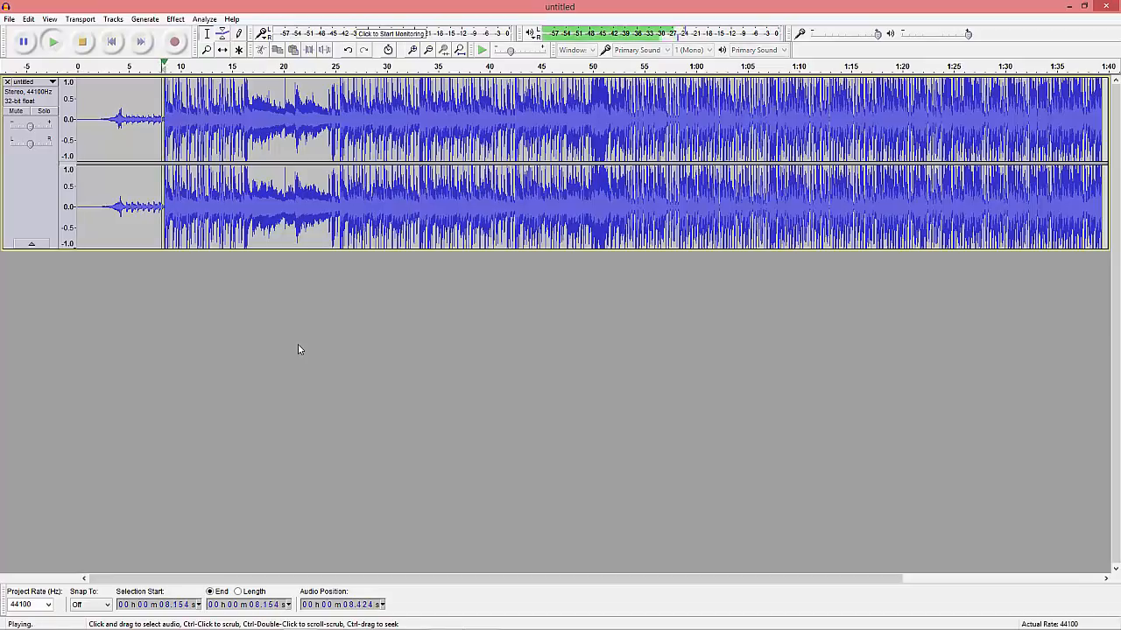